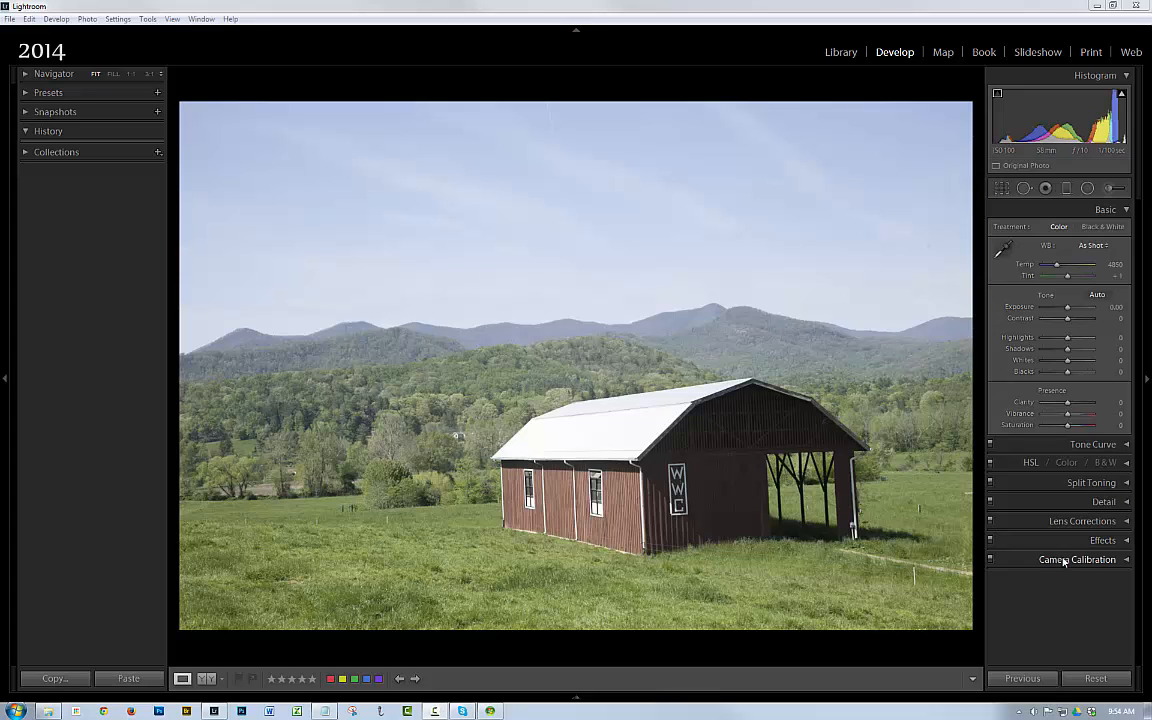
# - Enable the lens profile corrections for the barn photo and apply the Vertical Upright correction
pyautogui.click(1128, 524)
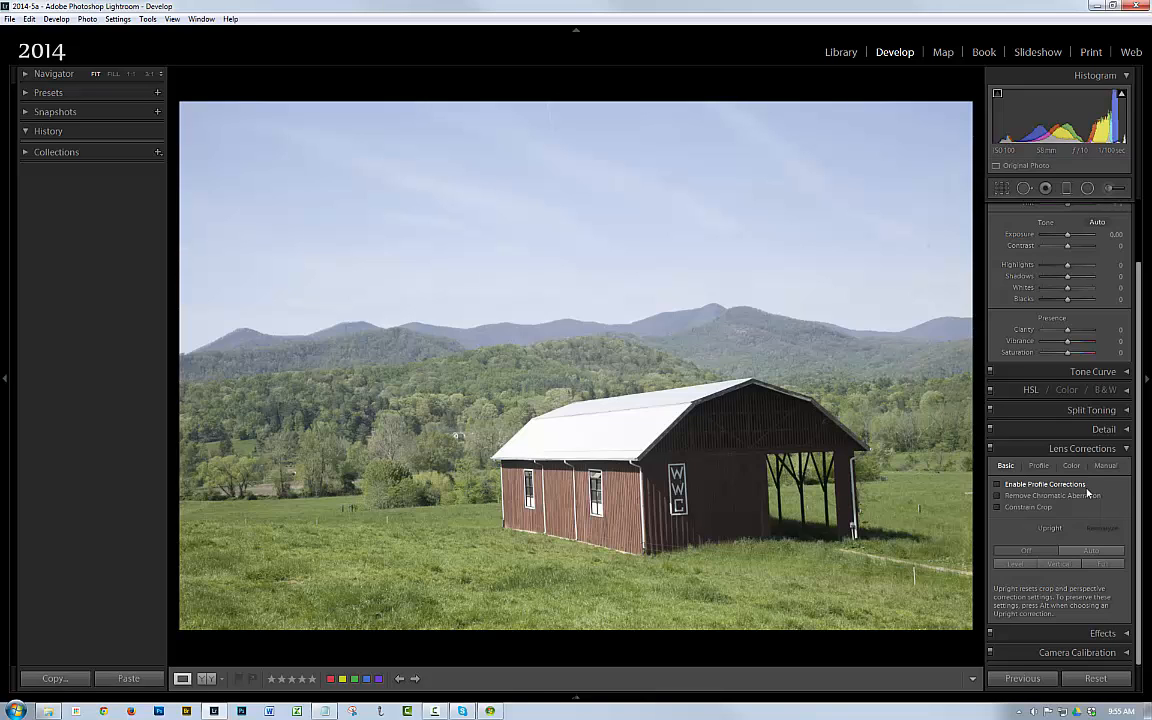
pyautogui.click(997, 484)
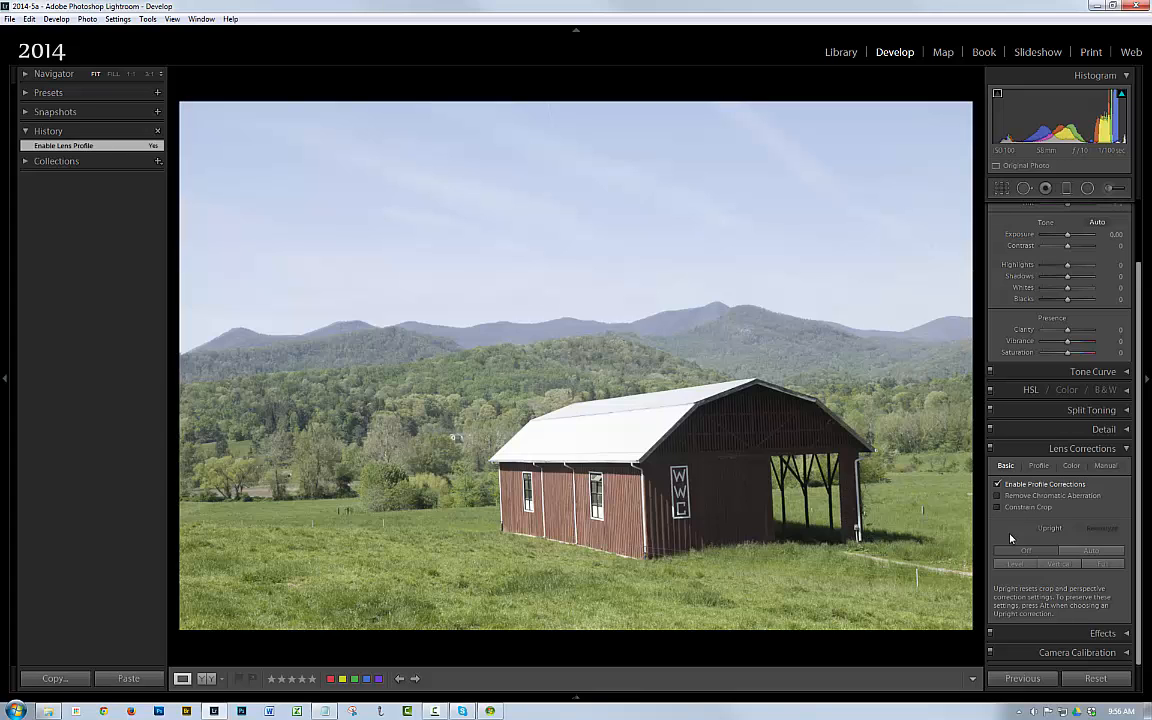
pyautogui.click(1066, 566)
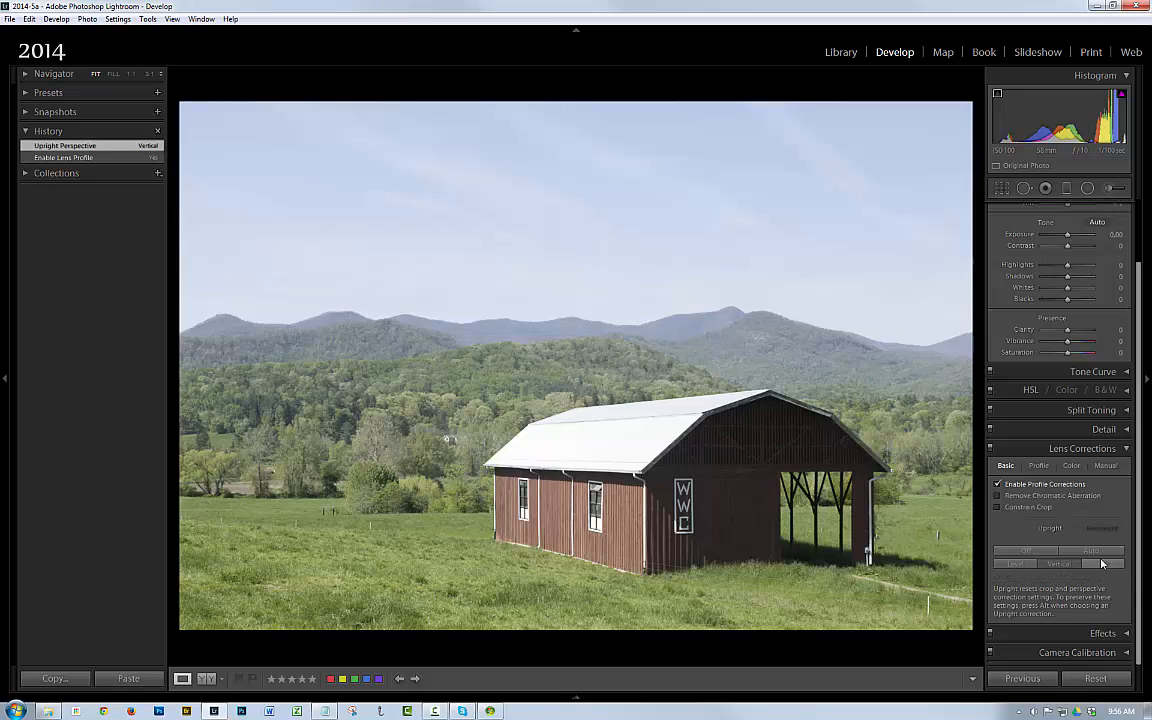
# - Compare the Off, Level, Vertical, Full and Auto Upright corrections on the barn, ending on Vertical
pyautogui.click(1014, 551)
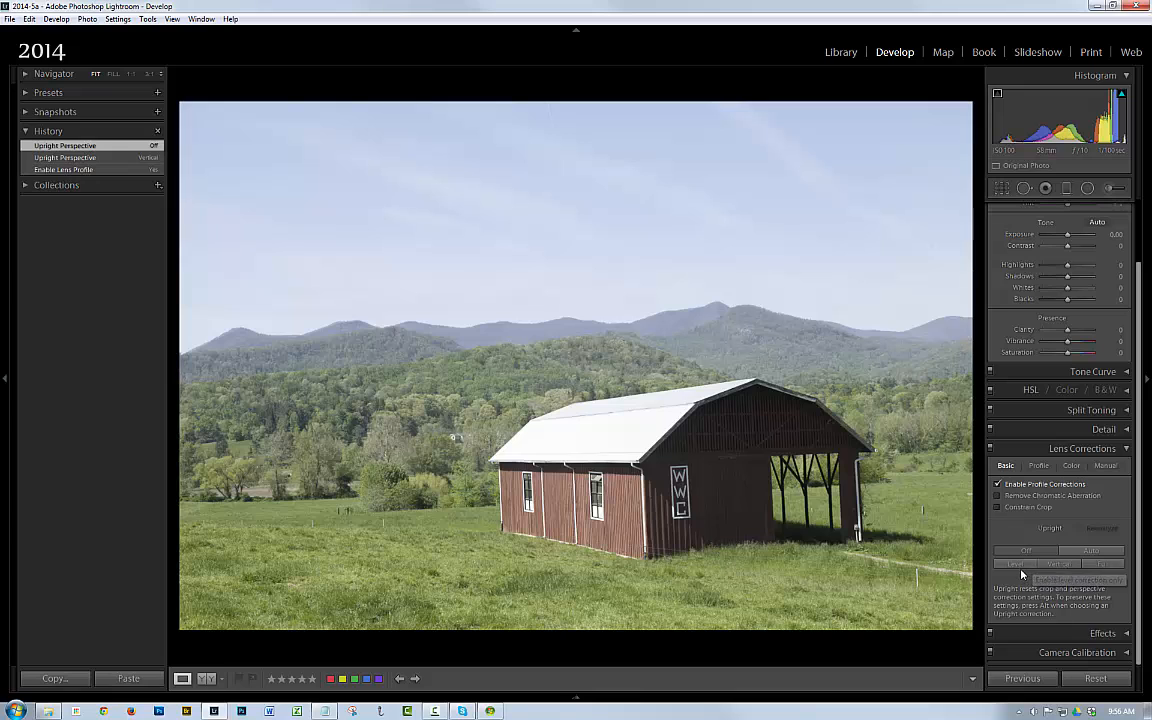
pyautogui.click(1019, 566)
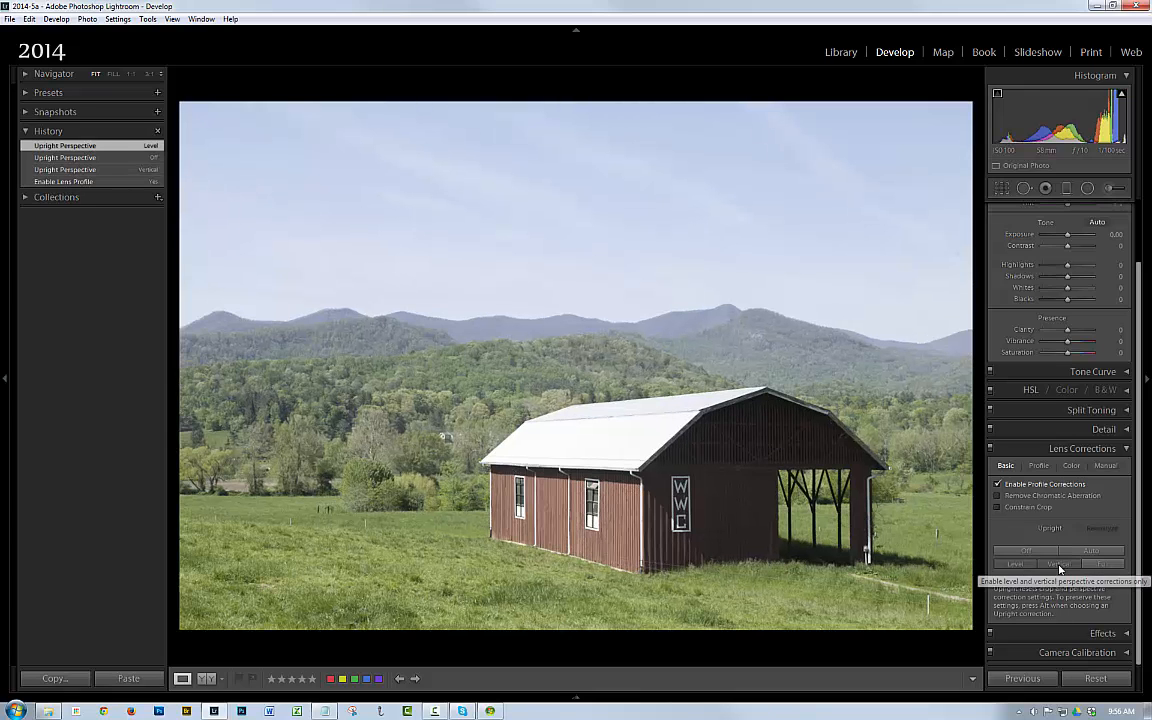
pyautogui.click(1060, 566)
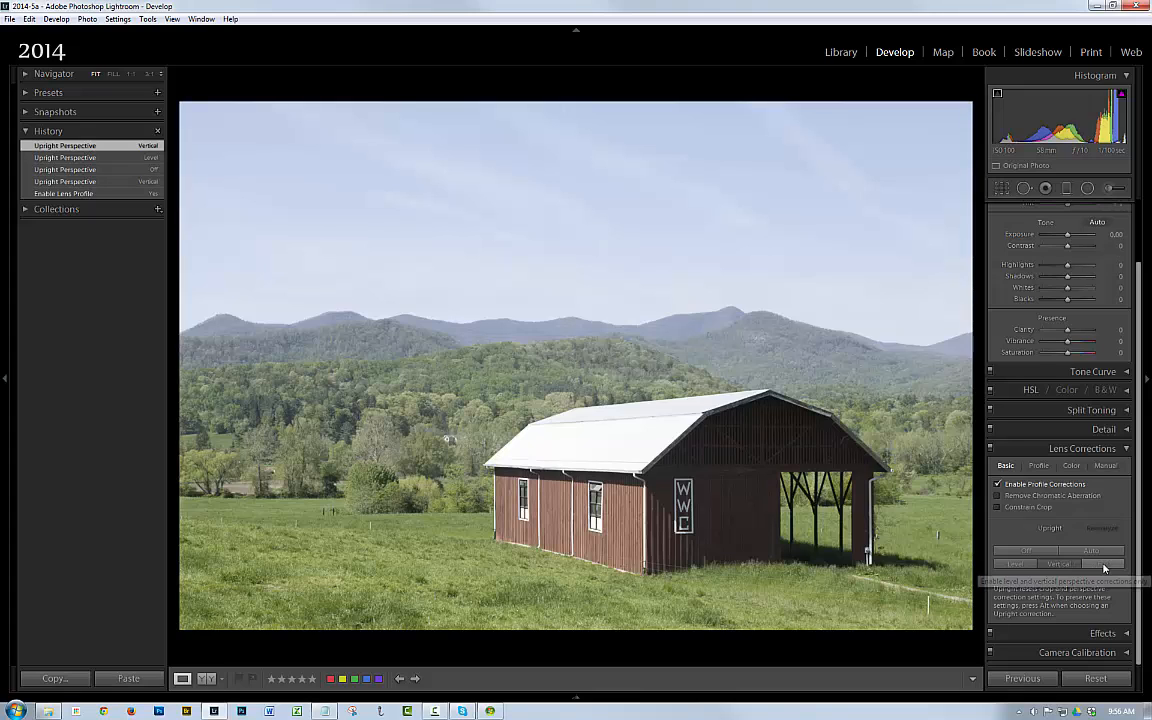
pyautogui.click(1104, 567)
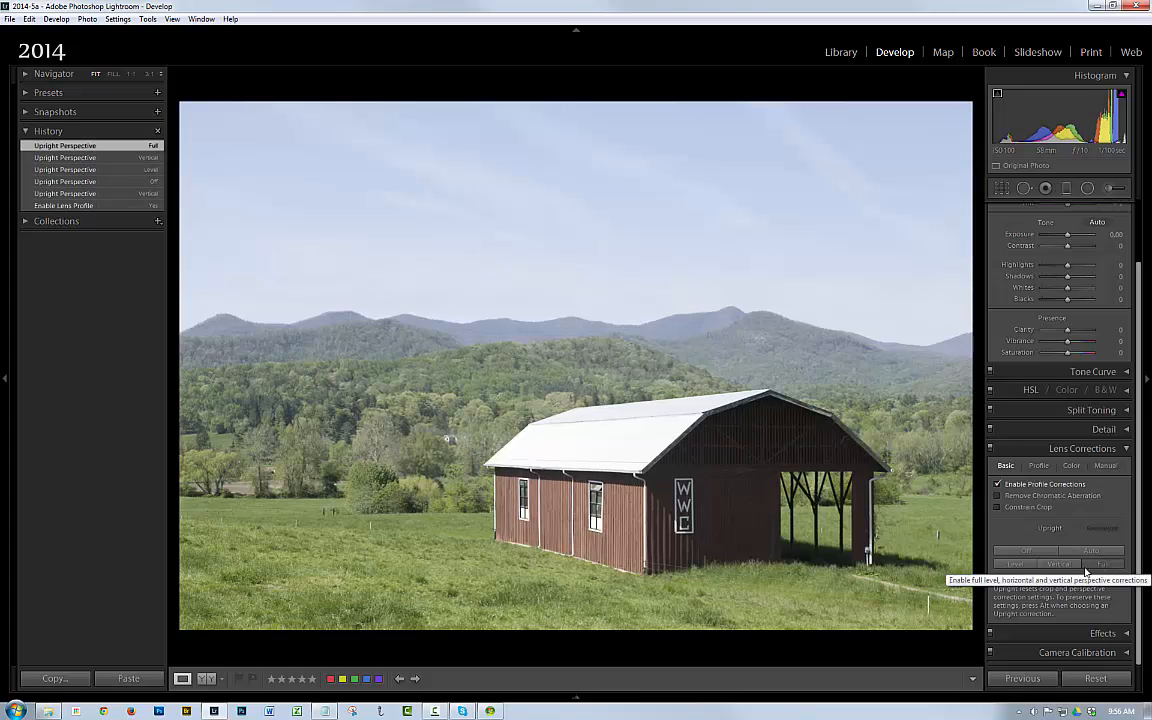
pyautogui.click(1092, 551)
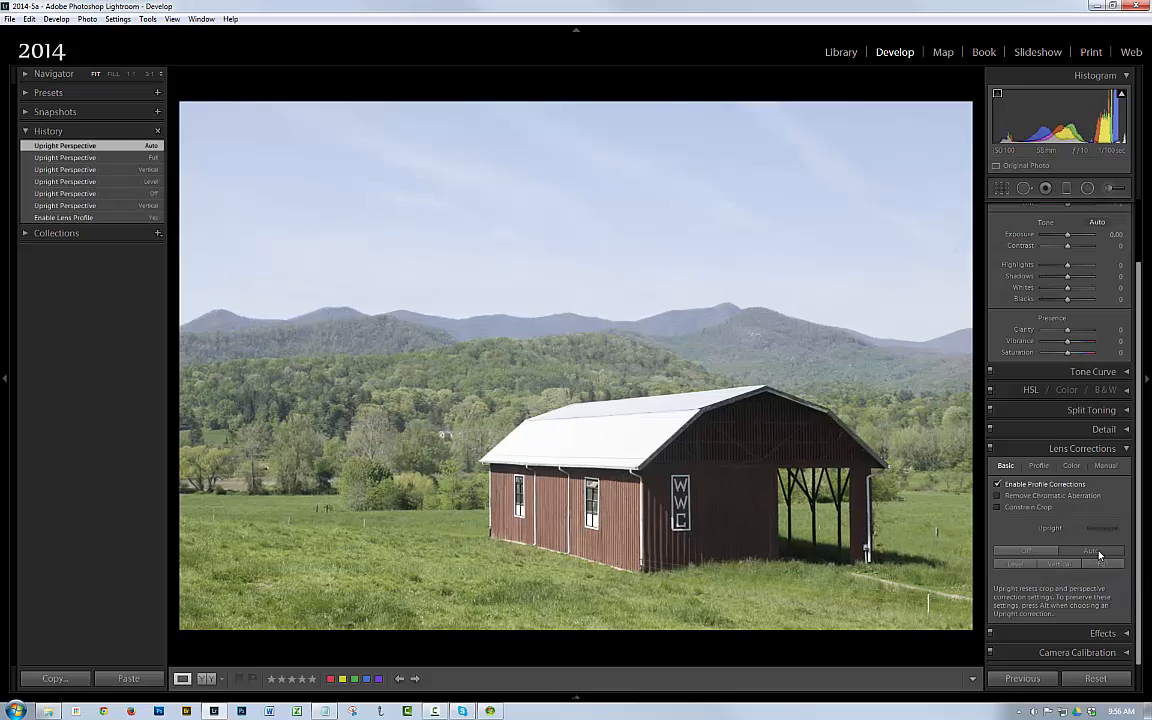
pyautogui.click(1010, 568)
pyautogui.click(1050, 566)
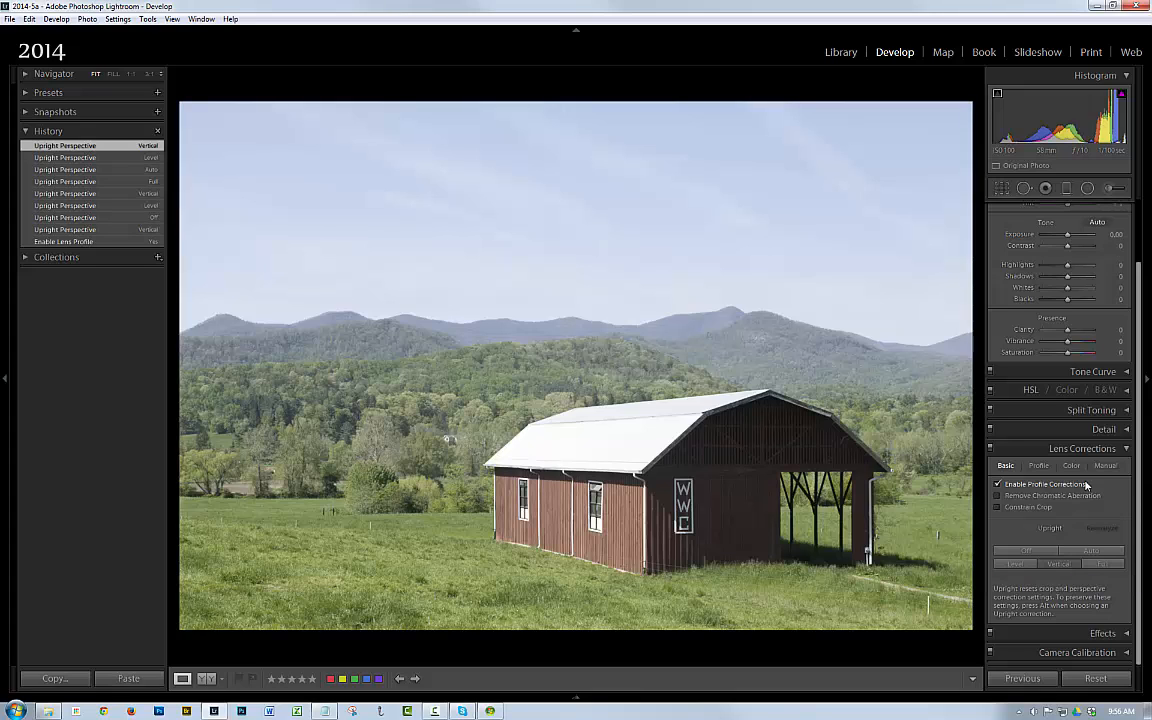
pyautogui.click(1127, 450)
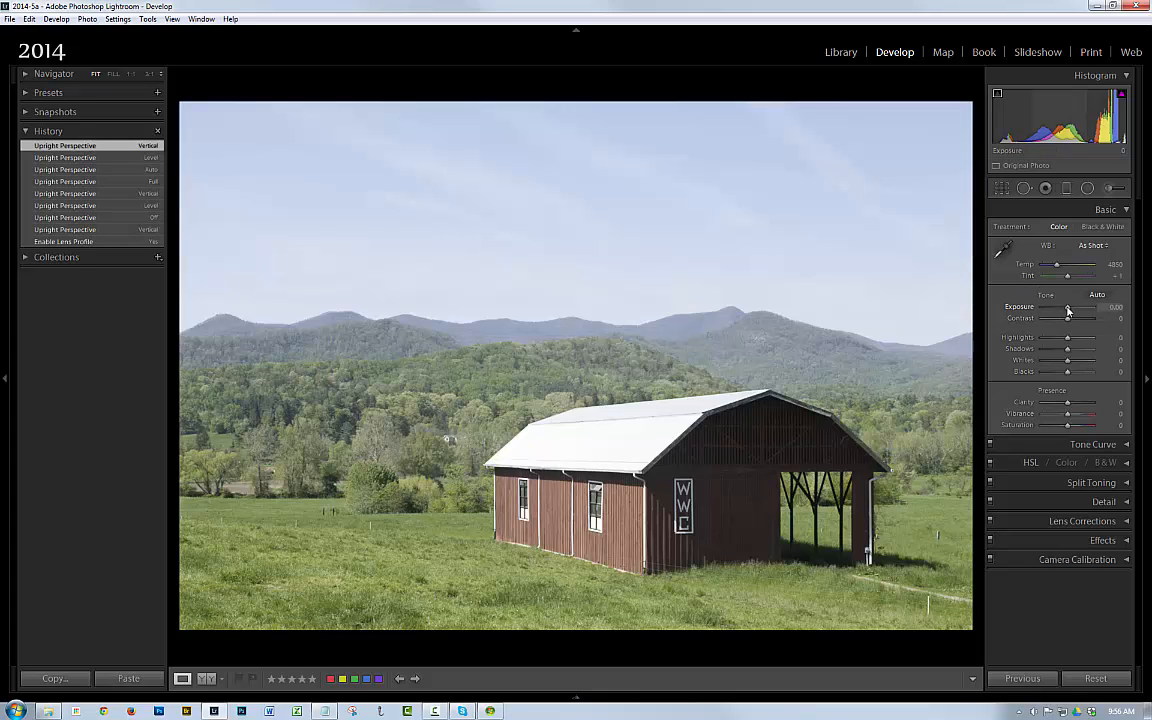
# - Set the photo's exposure to -0.12 and its highlights to -62
pyautogui.moveTo(1067, 311); pyautogui.dragTo(1066, 310)
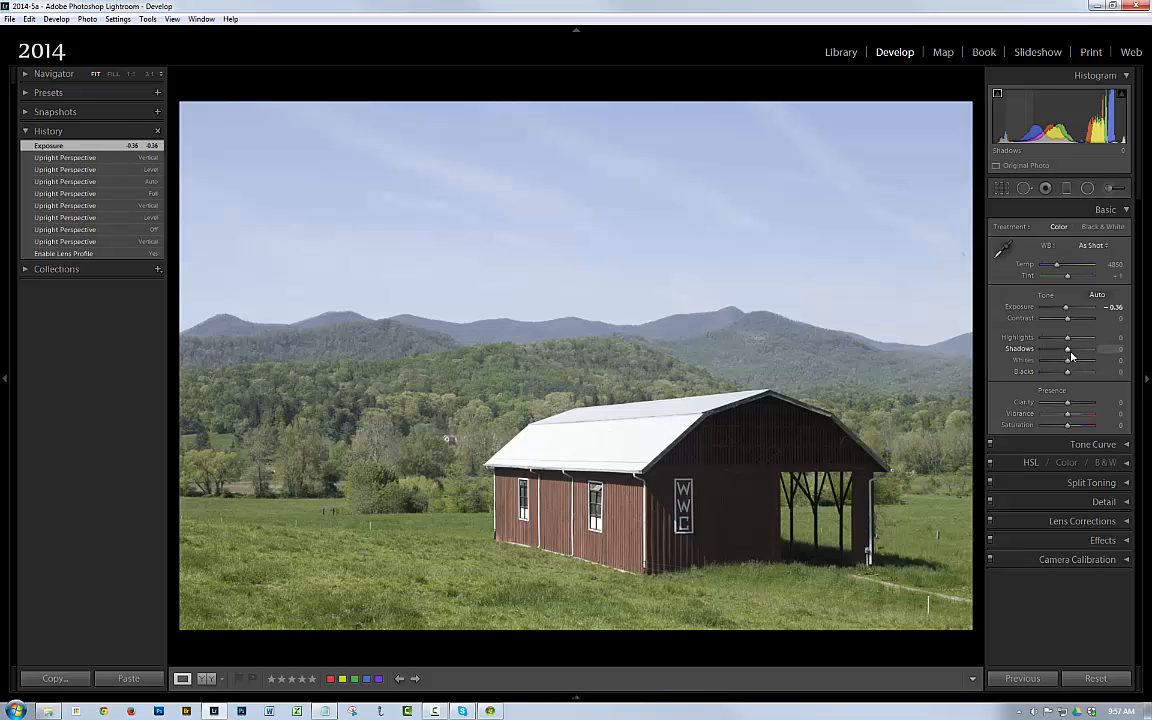
pyautogui.moveTo(1068, 339); pyautogui.dragTo(1053, 342)
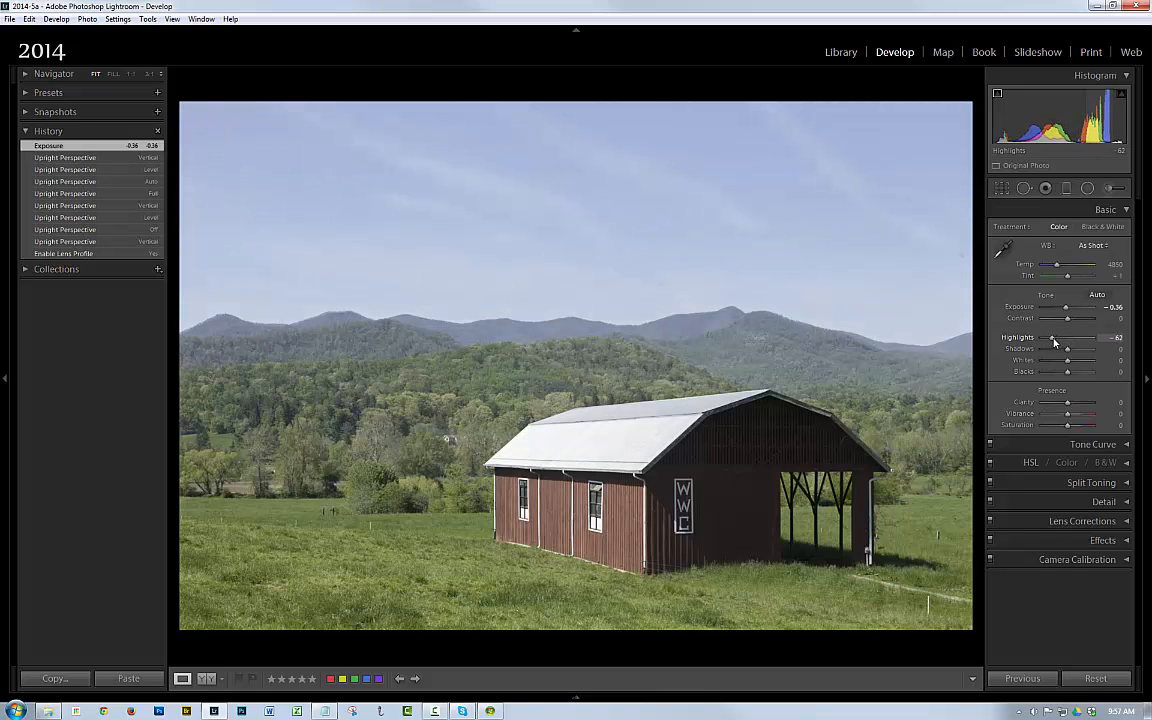
pyautogui.moveTo(1054, 341); pyautogui.dragTo(1067, 311)
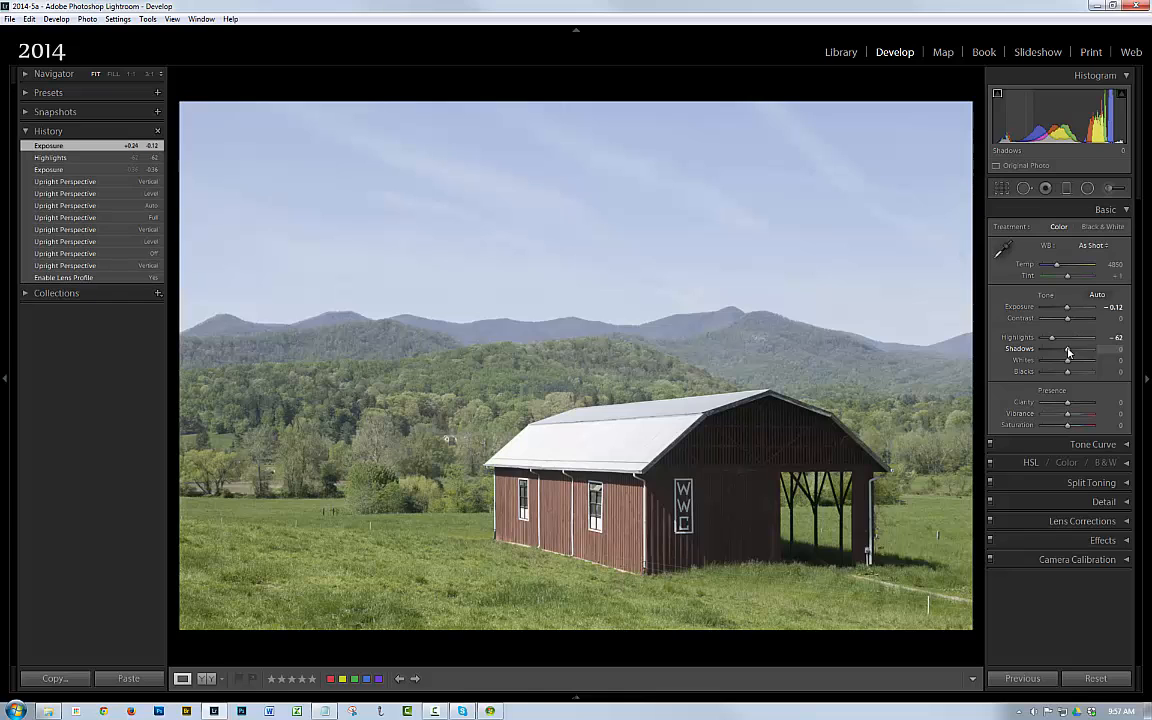
# - Set the photo's shadows to +17 and its contrast to +33
pyautogui.moveTo(1071, 352); pyautogui.dragTo(1083, 352)
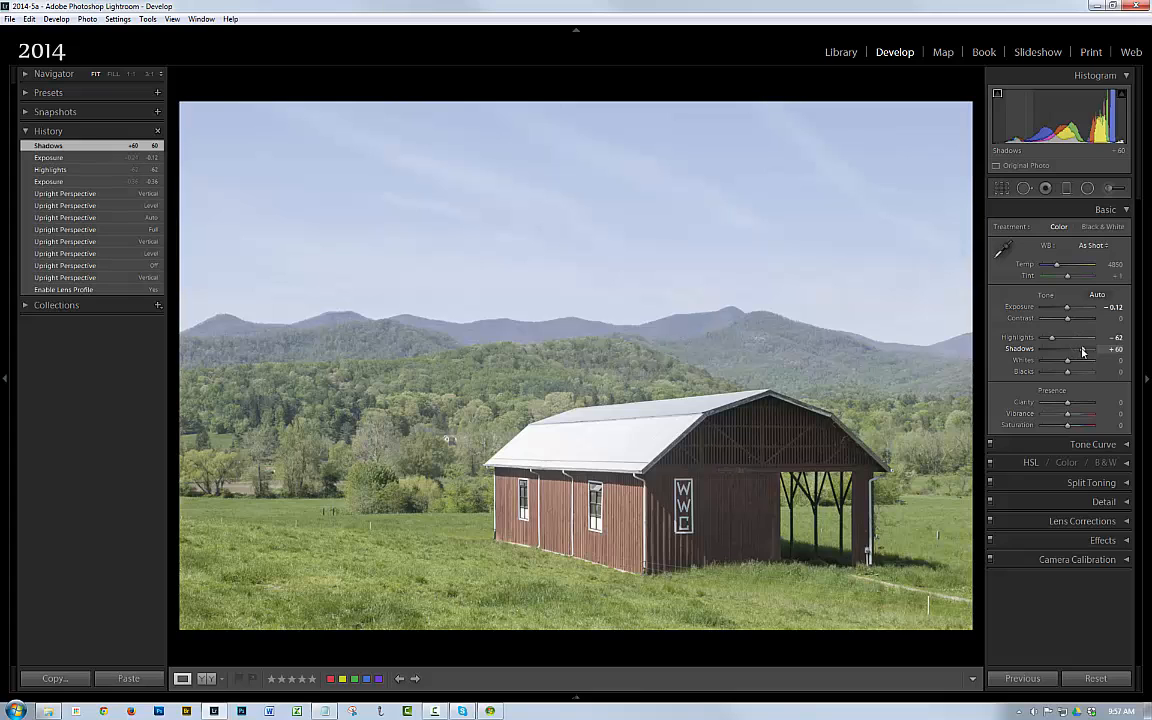
pyautogui.moveTo(1082, 352); pyautogui.dragTo(1073, 353)
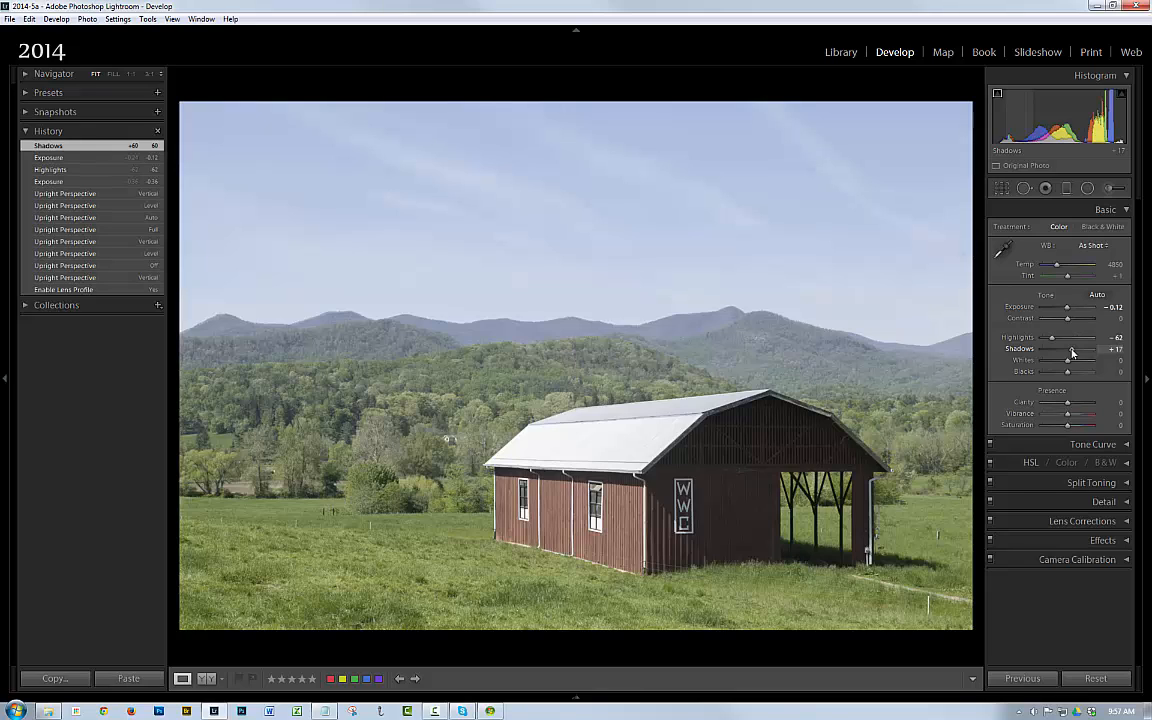
pyautogui.moveTo(1073, 352); pyautogui.dragTo(1073, 352)
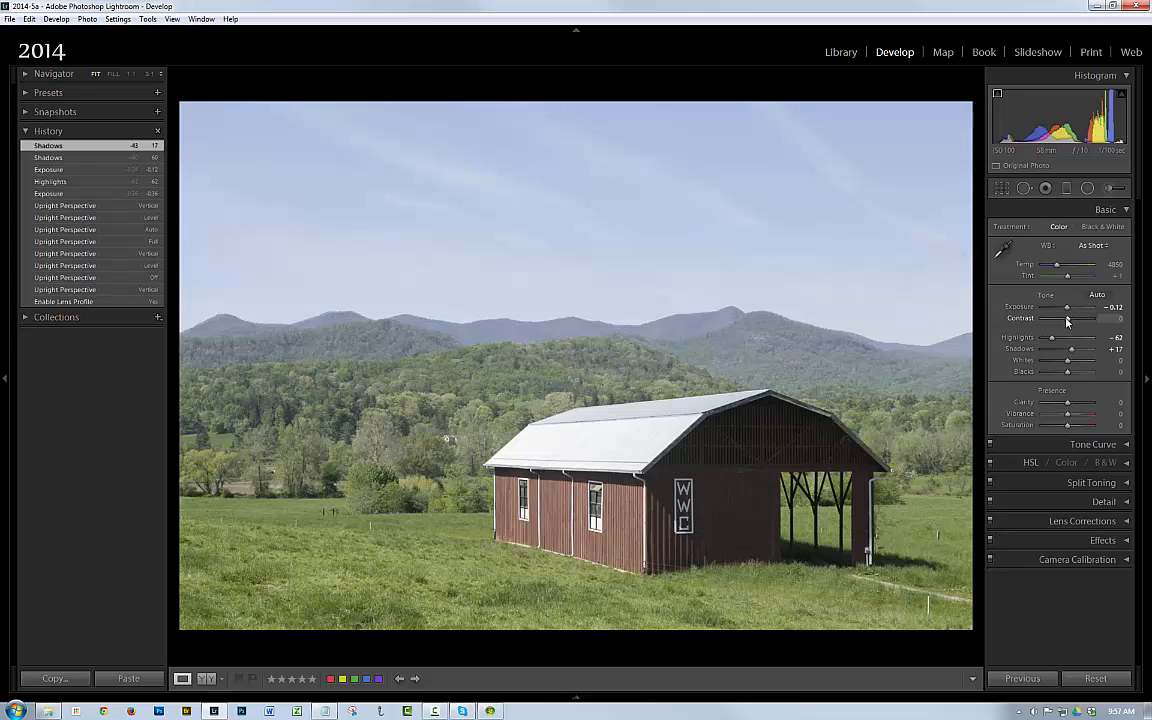
pyautogui.moveTo(1067, 320); pyautogui.dragTo(1076, 323)
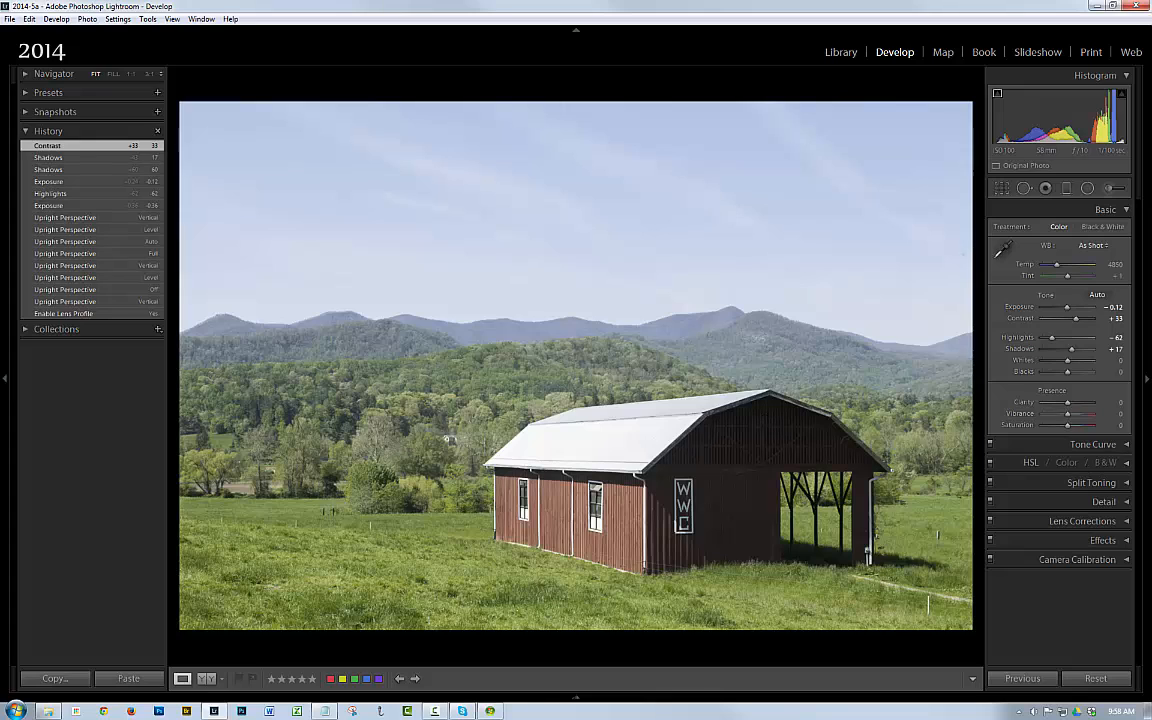
# - Try the Medium Contrast and Strong Contrast point curves, then return the tone curve to Linear
pyautogui.click(1127, 445)
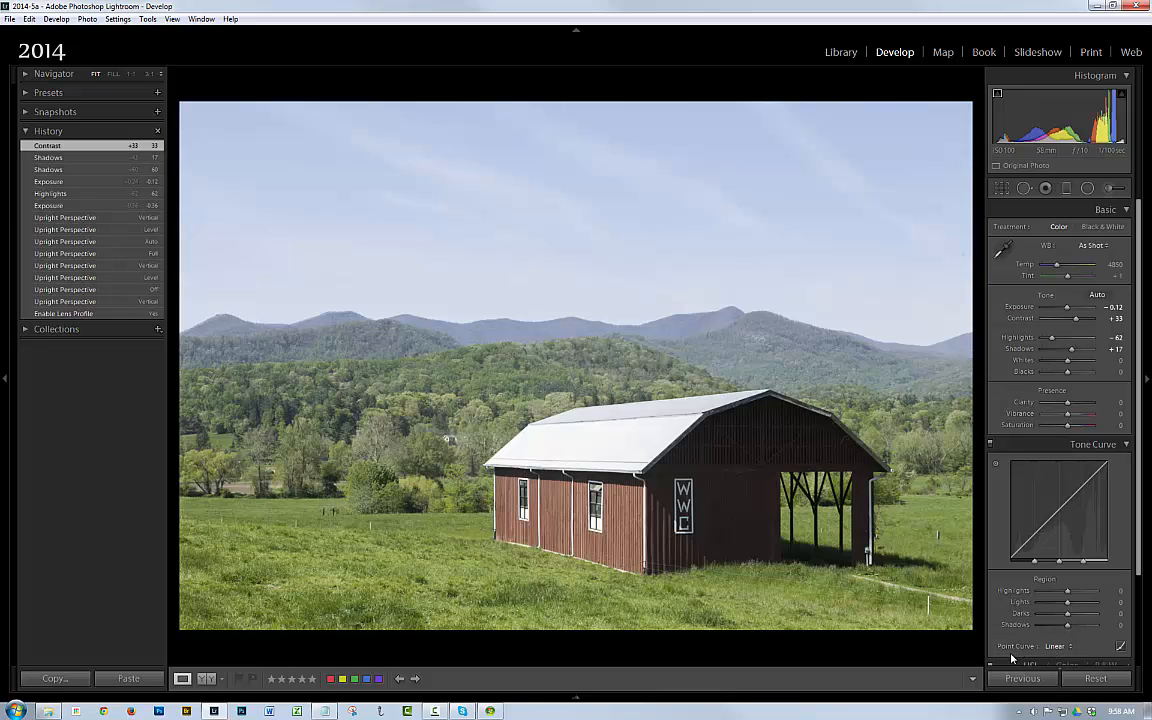
pyautogui.click(1058, 646)
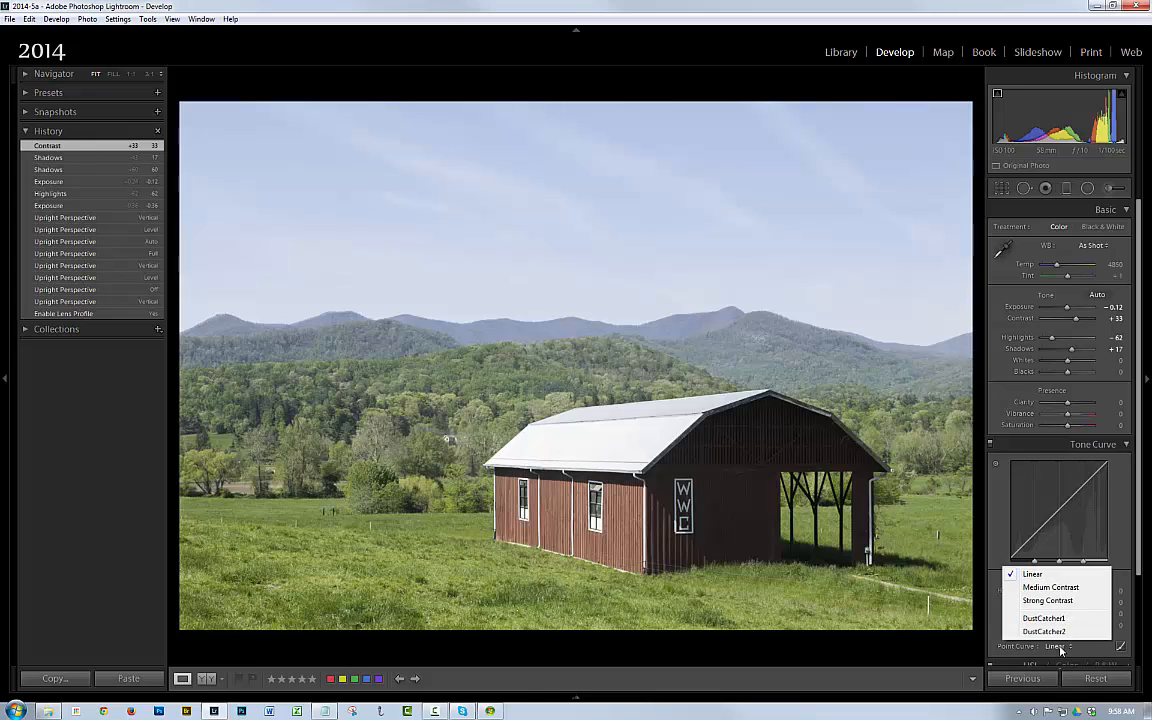
pyautogui.click(1038, 588)
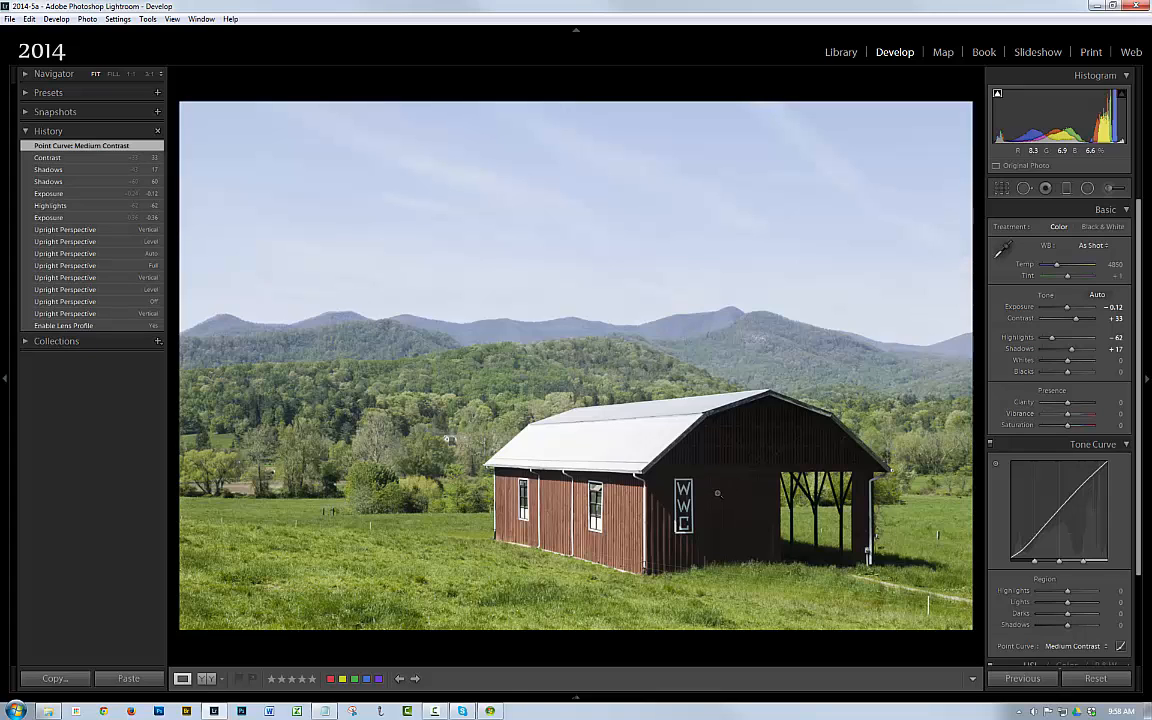
pyautogui.click(1069, 647)
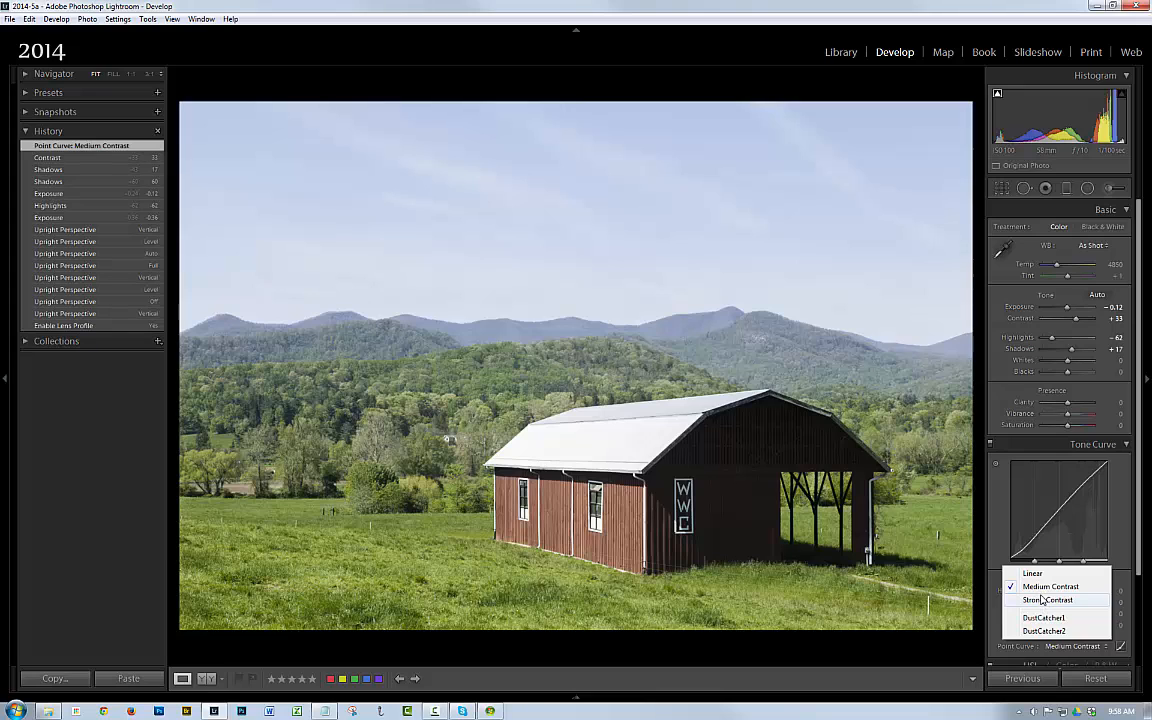
pyautogui.click(1043, 600)
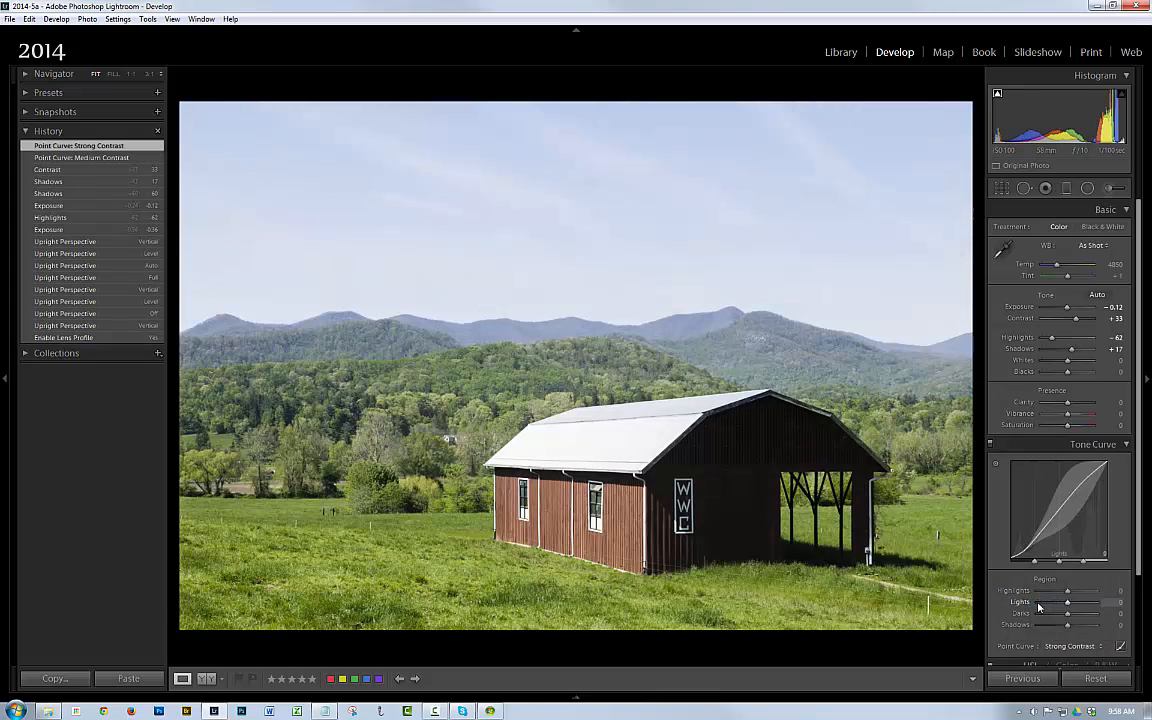
pyautogui.click(1070, 648)
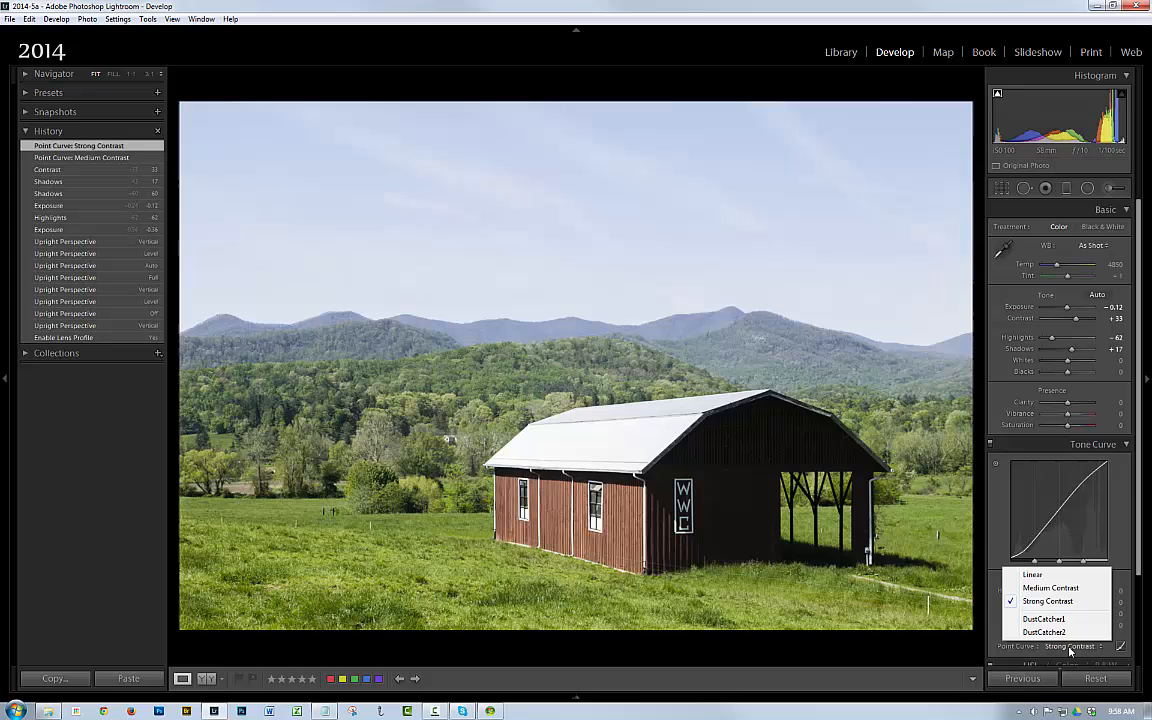
pyautogui.click(1033, 576)
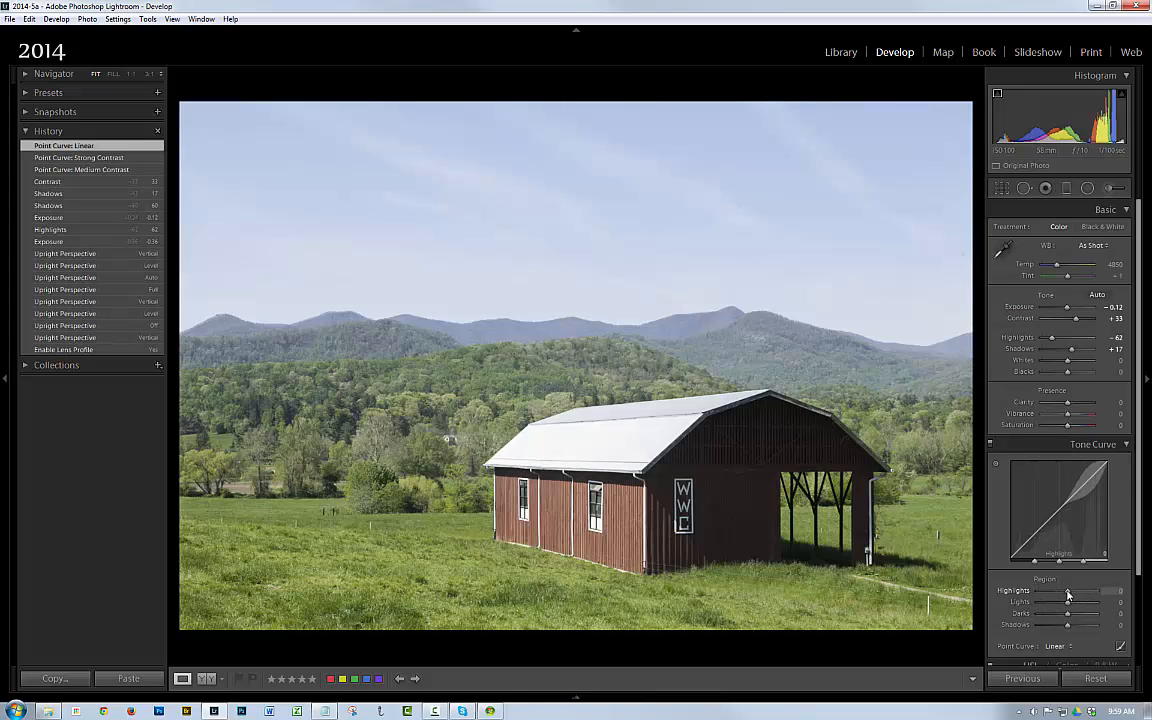
# - Try tone curve highlights at +24, shadows at -43 and a shadow split of 26, then revert the photo to the Contrast history state
pyautogui.moveTo(1068, 595); pyautogui.dragTo(1074, 592)
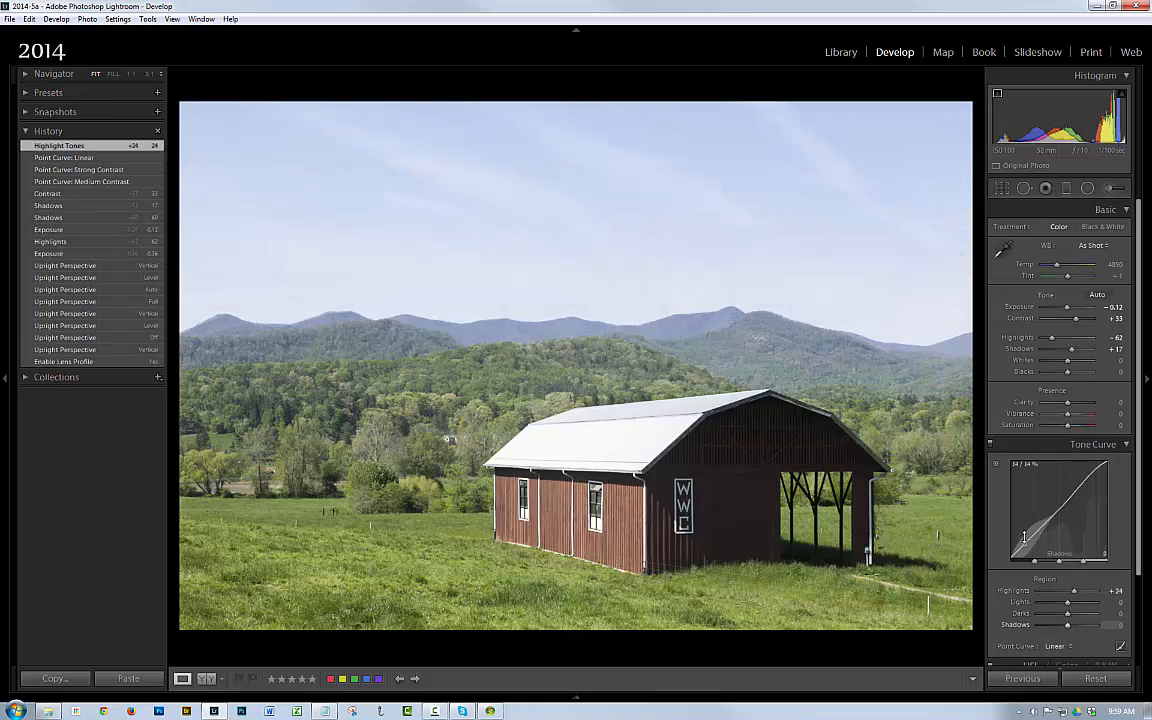
pyautogui.moveTo(1029, 535); pyautogui.dragTo(1027, 565)
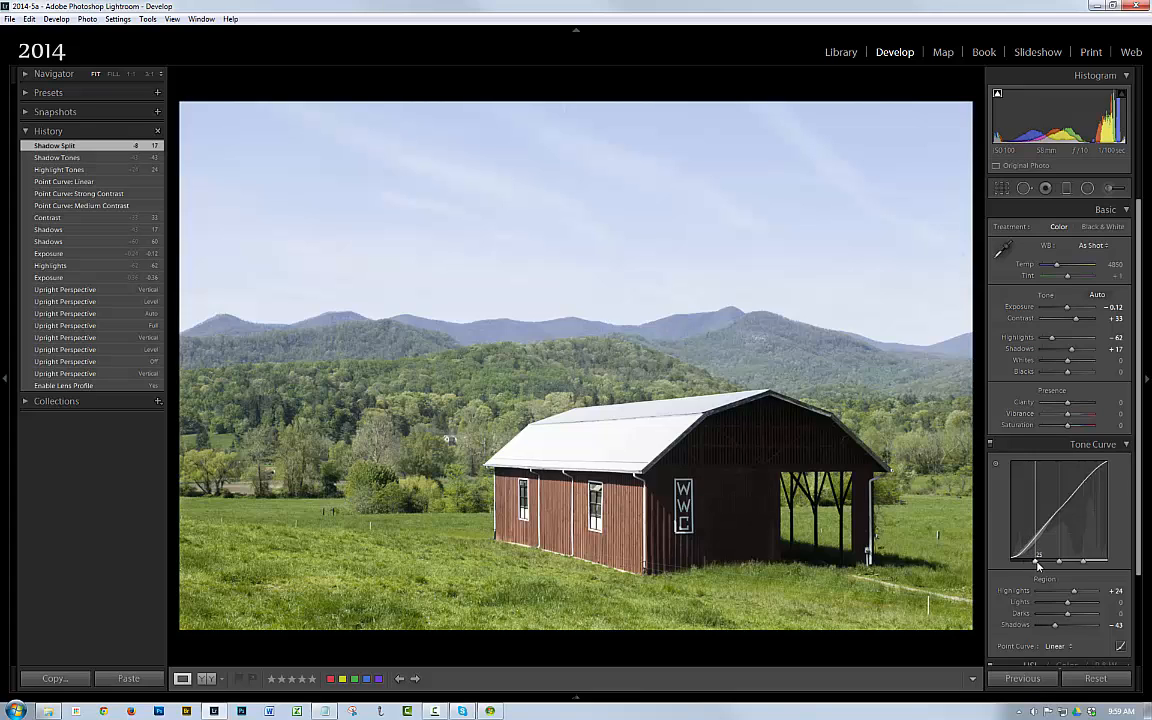
pyautogui.moveTo(1038, 566); pyautogui.dragTo(1047, 565)
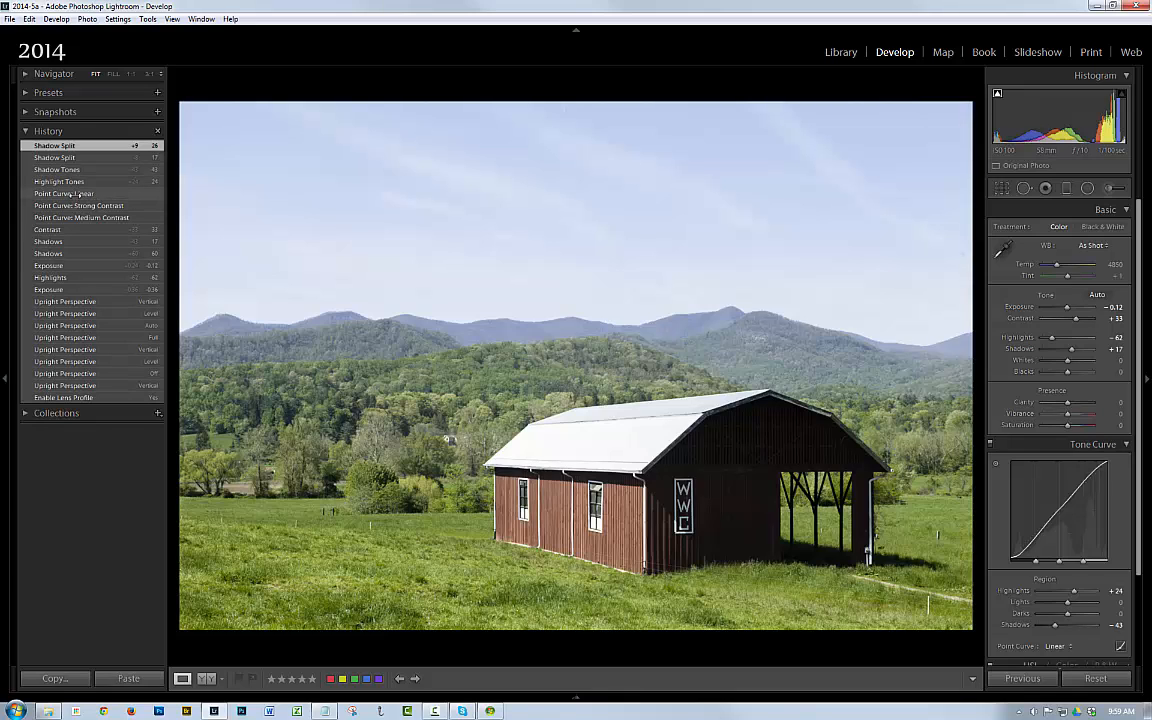
pyautogui.click(48, 229)
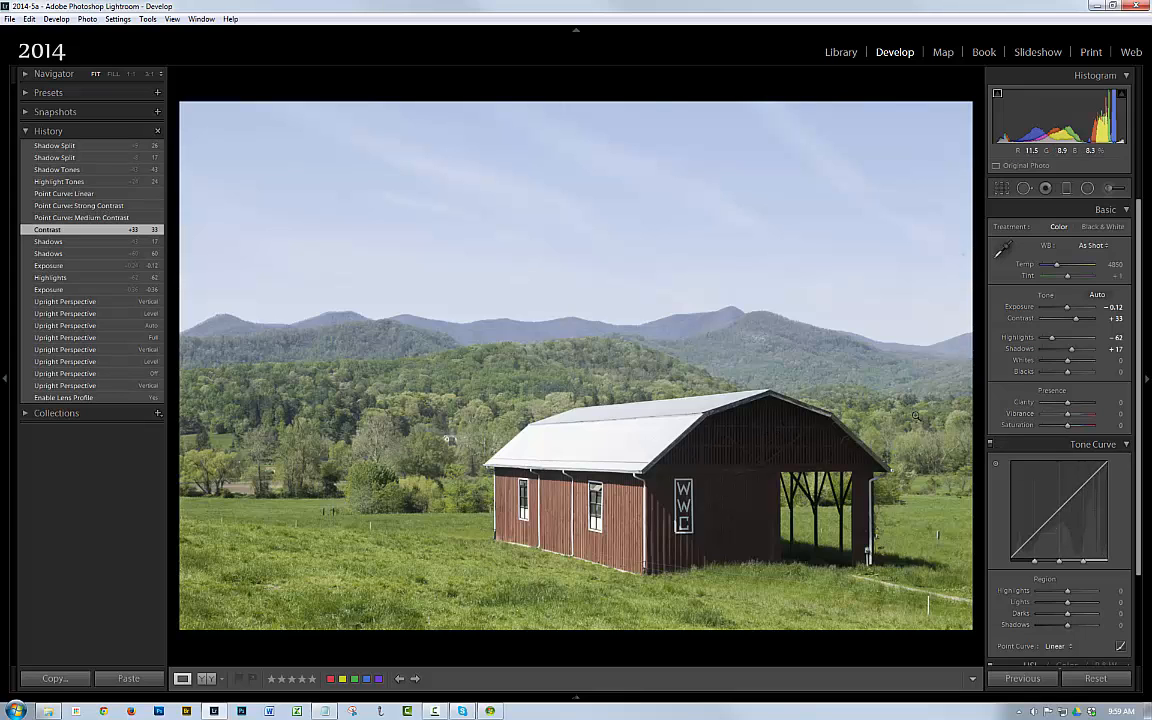
pyautogui.click(1126, 446)
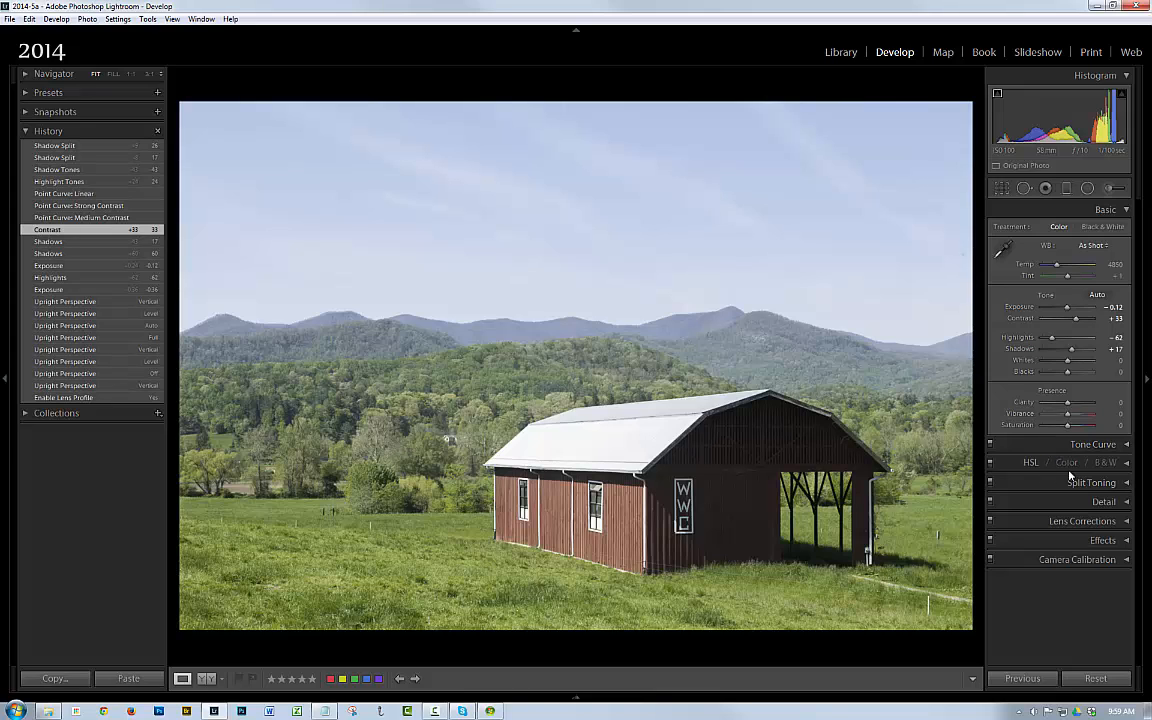
# - Reduce the saturation of the yellow tones to -27 in the HSL adjustments
pyautogui.click(1127, 465)
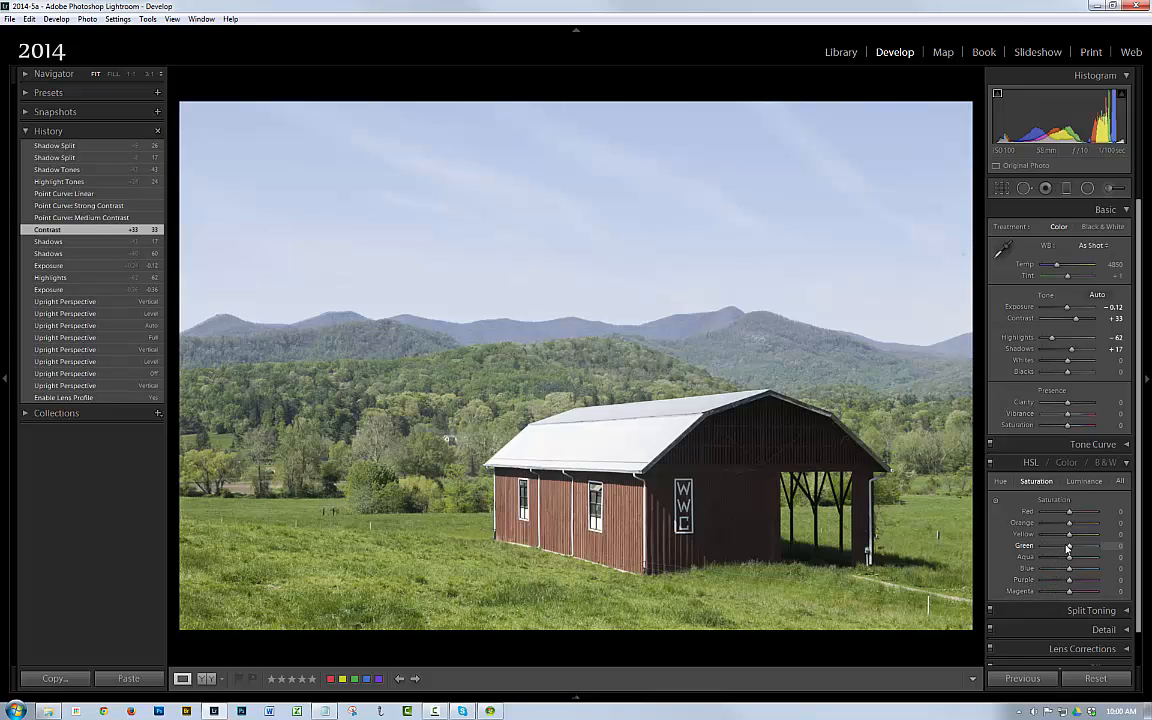
pyautogui.moveTo(1070, 549)
pyautogui.mouseDown()
pyautogui.moveTo(1034, 551)
pyautogui.moveTo(1069, 547)
pyautogui.mouseUp()
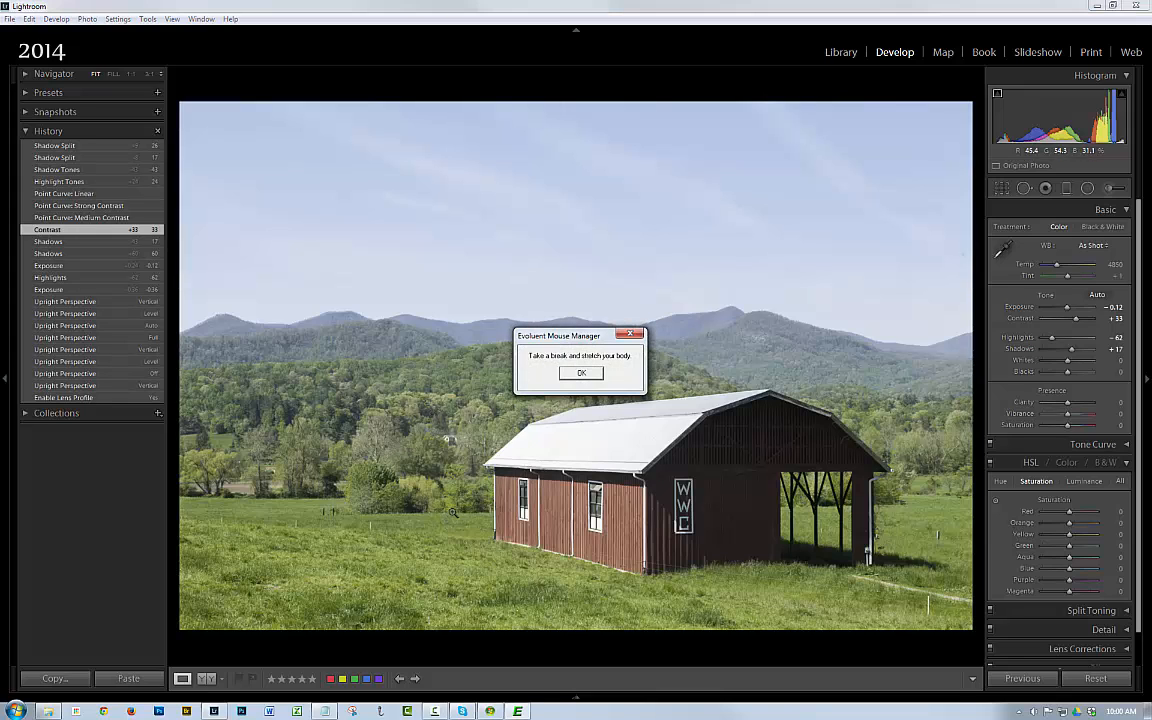
pyautogui.click(578, 376)
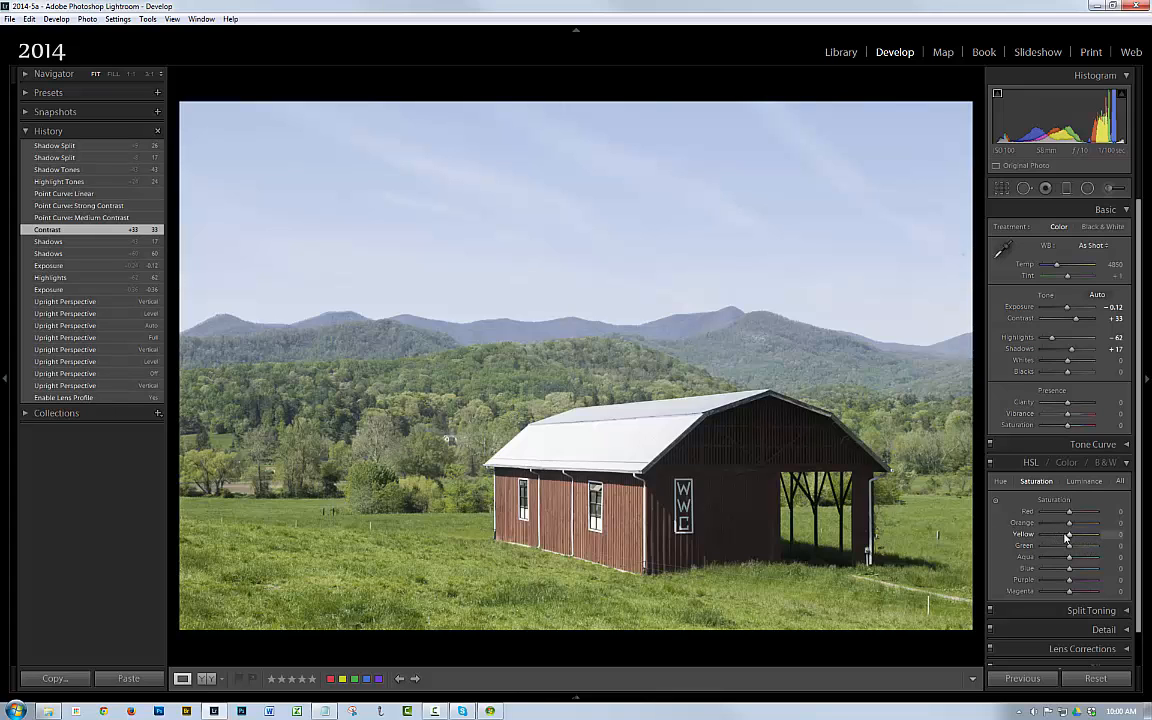
pyautogui.moveTo(1051, 540); pyautogui.dragTo(1000, 548)
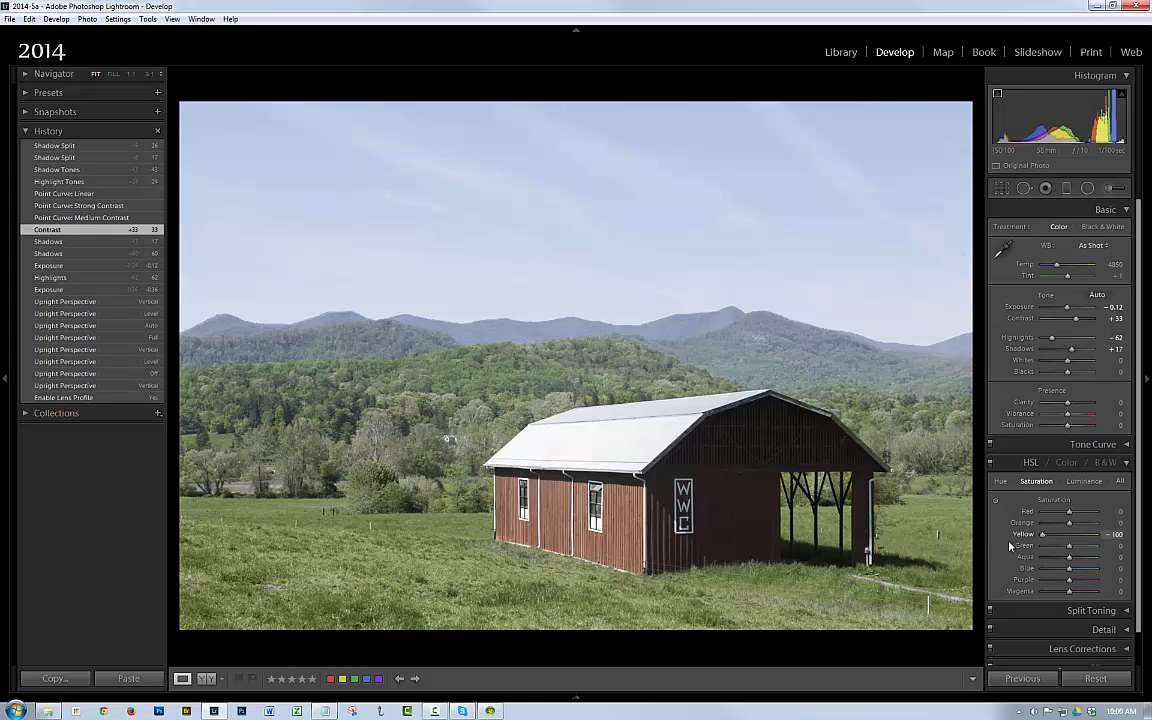
pyautogui.moveTo(1042, 543); pyautogui.dragTo(1062, 544)
pyautogui.moveTo(1063, 541); pyautogui.dragTo(1063, 542)
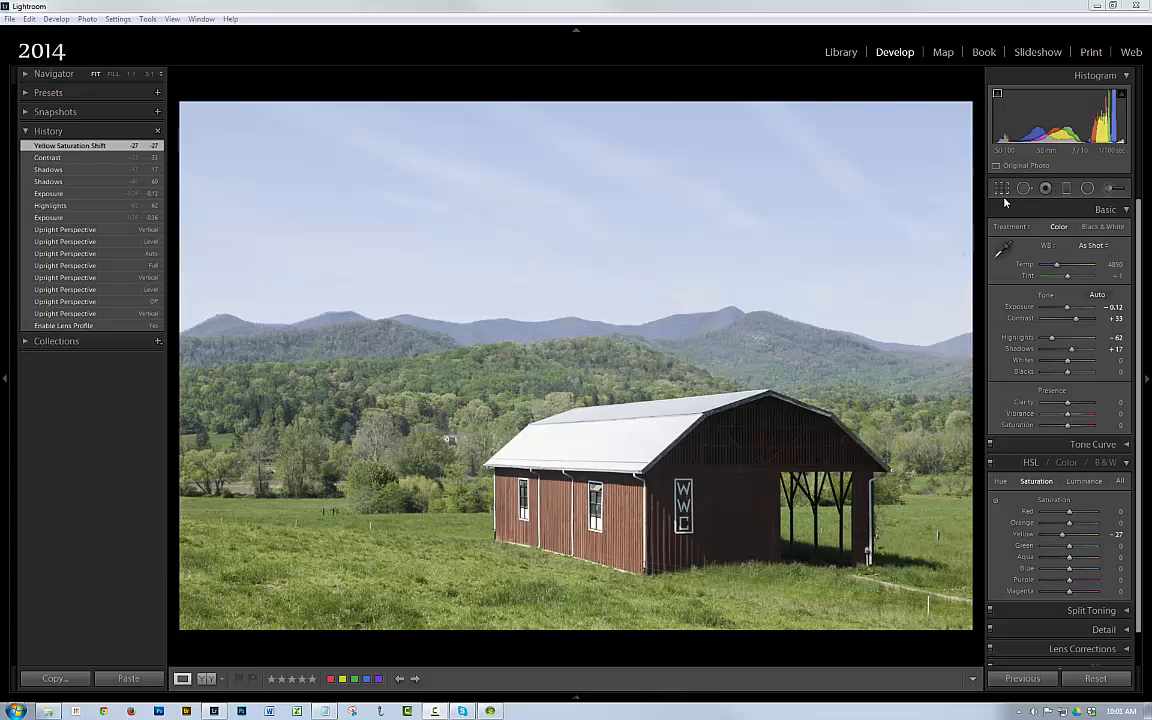
# - Try a graduated filter from the upper sky to the mountain ridge at exposure -1.71, then revert to the Yellow Saturation Shift history state
pyautogui.click(1067, 189)
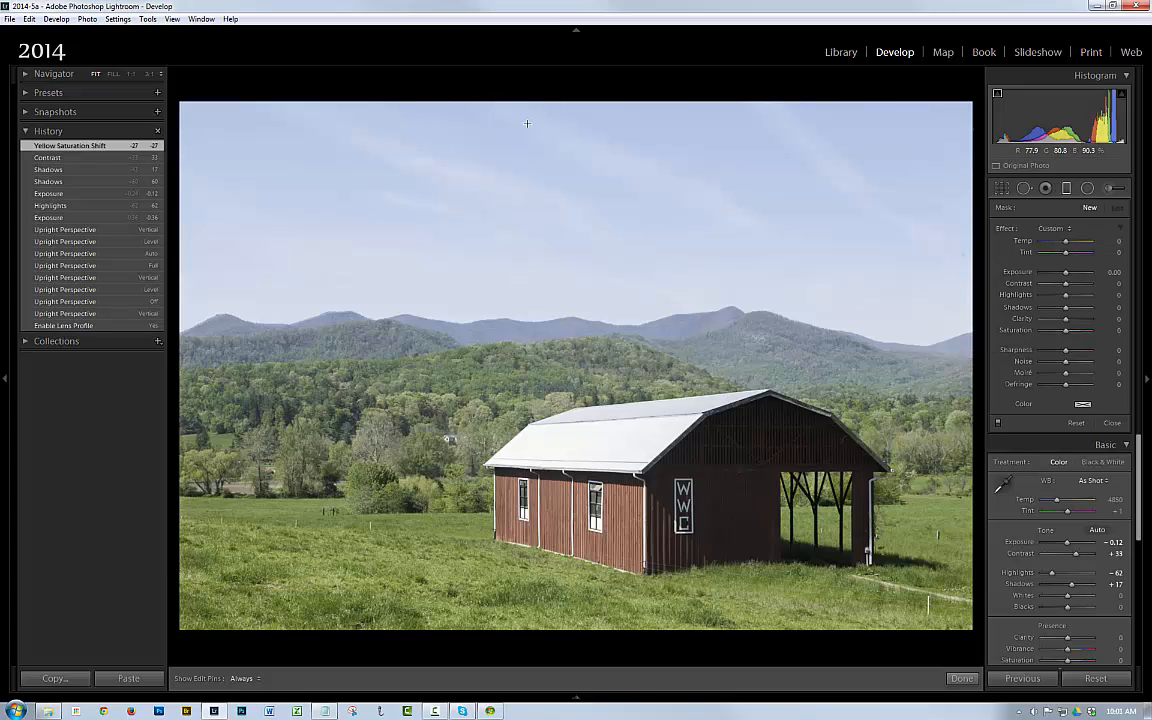
pyautogui.moveTo(527, 125); pyautogui.dragTo(538, 308)
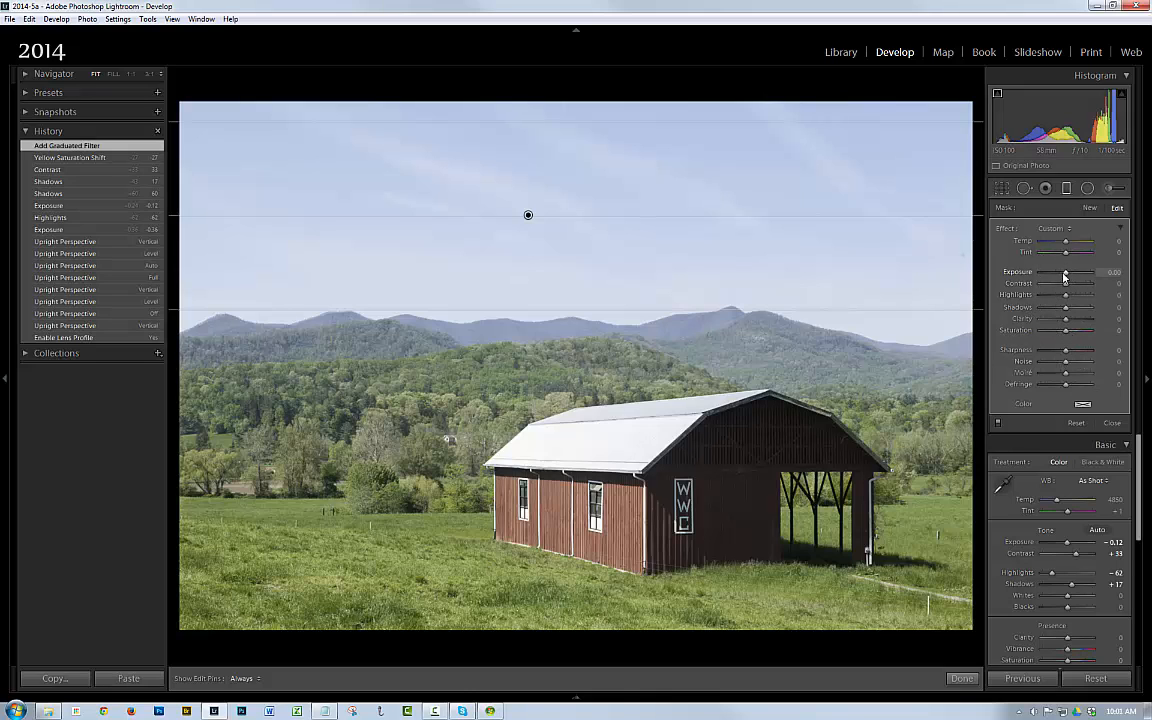
pyautogui.moveTo(1066, 275); pyautogui.dragTo(1055, 279)
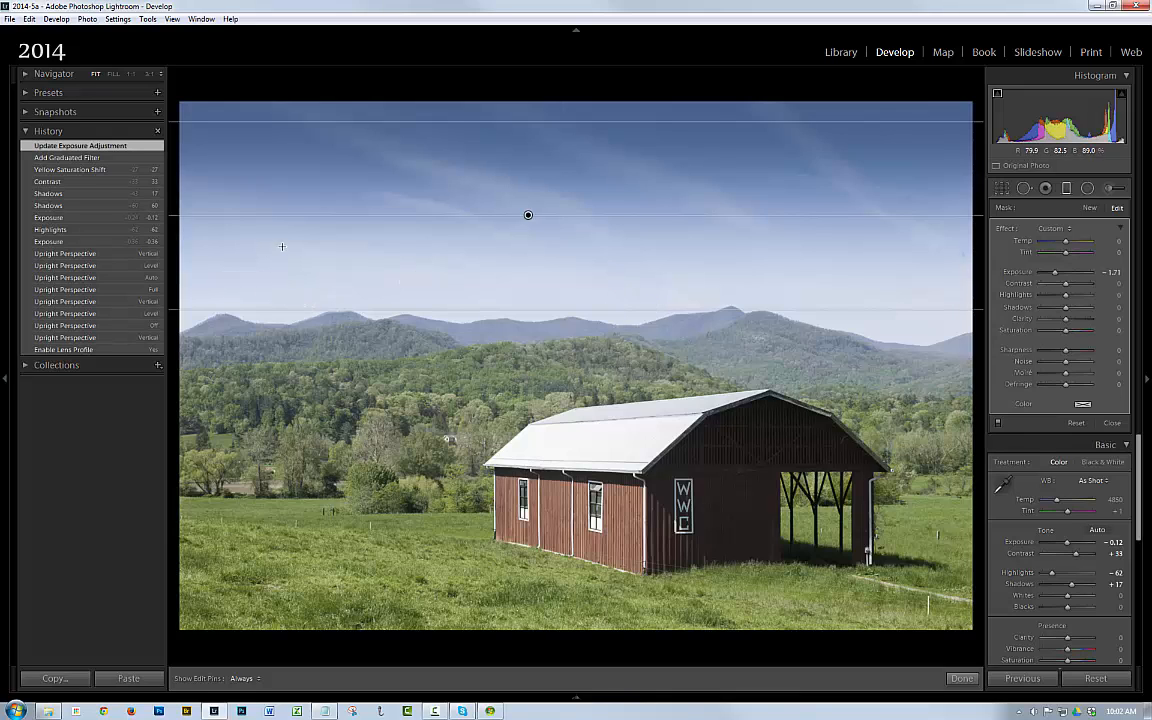
pyautogui.click(72, 170)
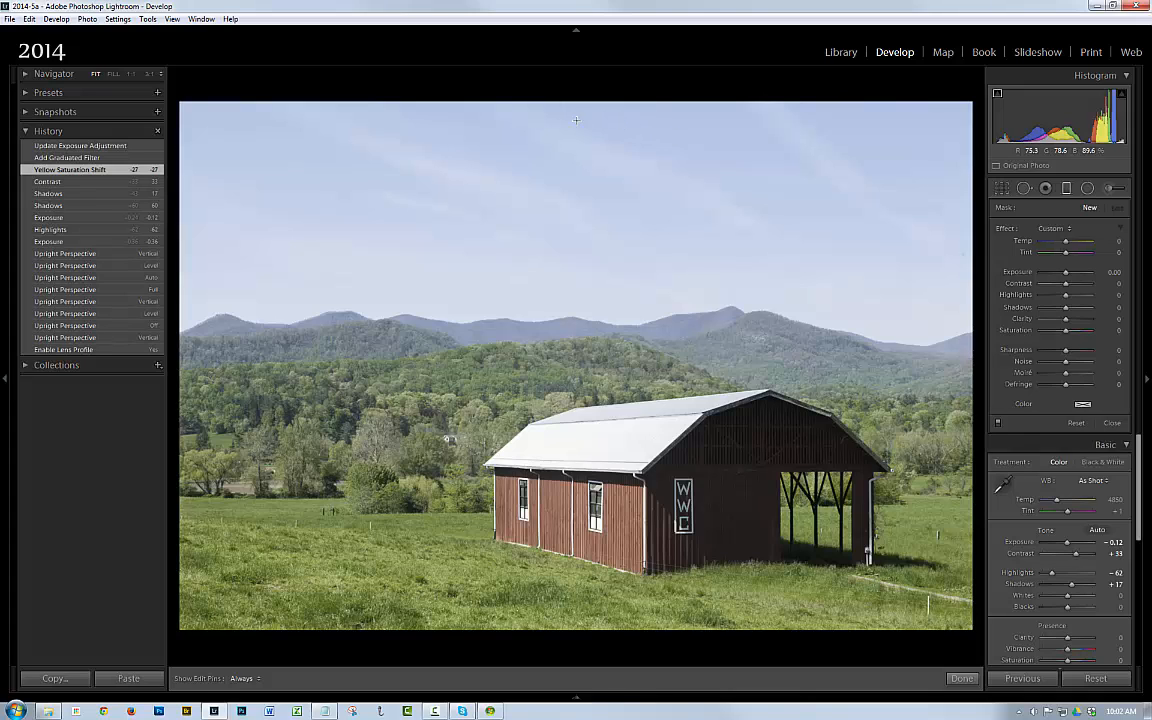
# - Add a graduated filter from the upper sky down to the barn's roof peak, with exposure -1.43 and contrast 21
pyautogui.moveTo(576, 120); pyautogui.dragTo(577, 209)
pyautogui.moveTo(578, 262); pyautogui.dragTo(564, 390)
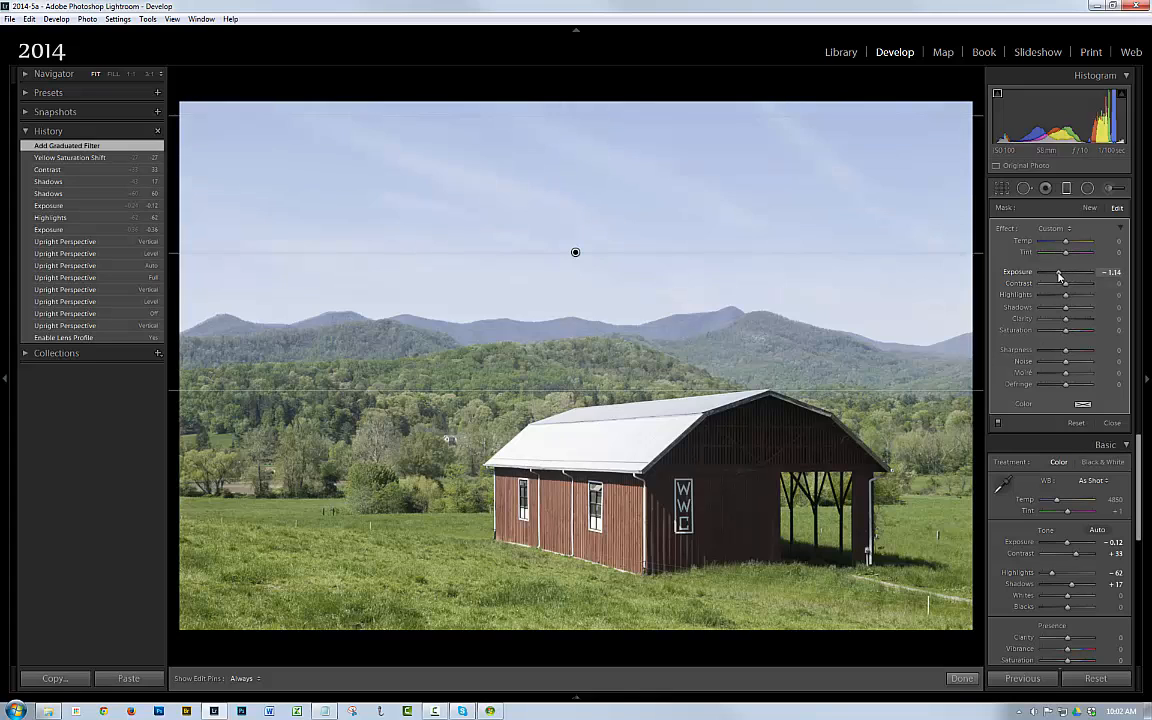
pyautogui.moveTo(1066, 277); pyautogui.dragTo(1060, 277)
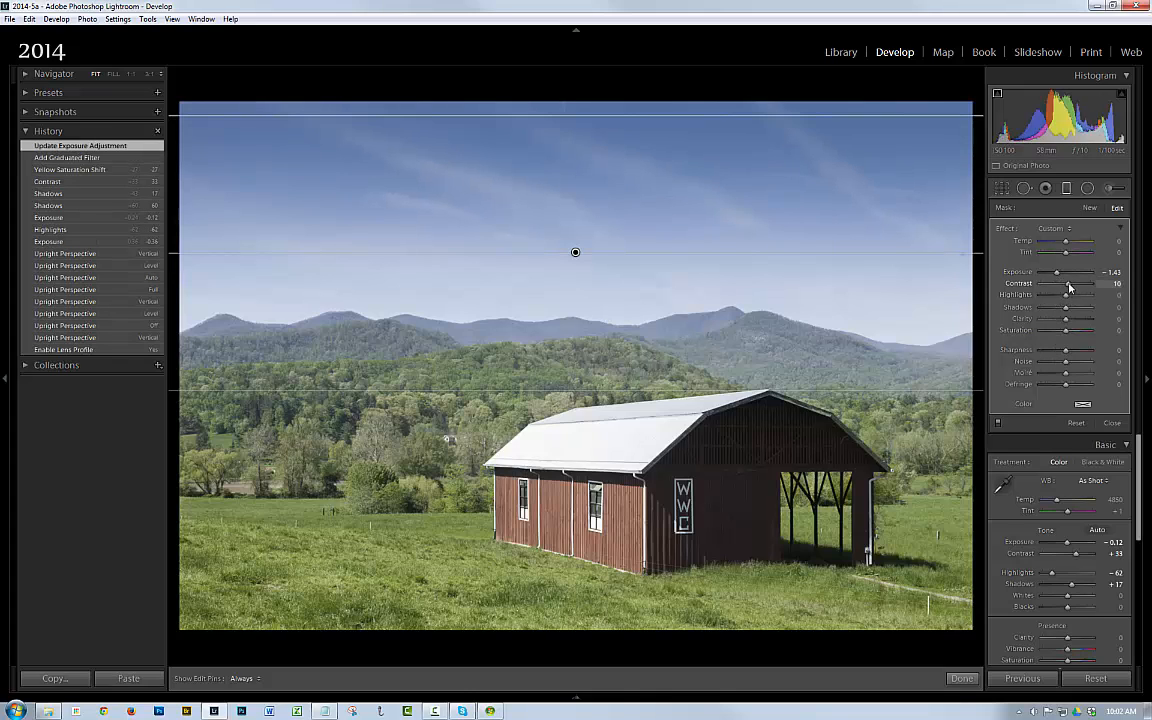
pyautogui.moveTo(1067, 287); pyautogui.dragTo(1072, 287)
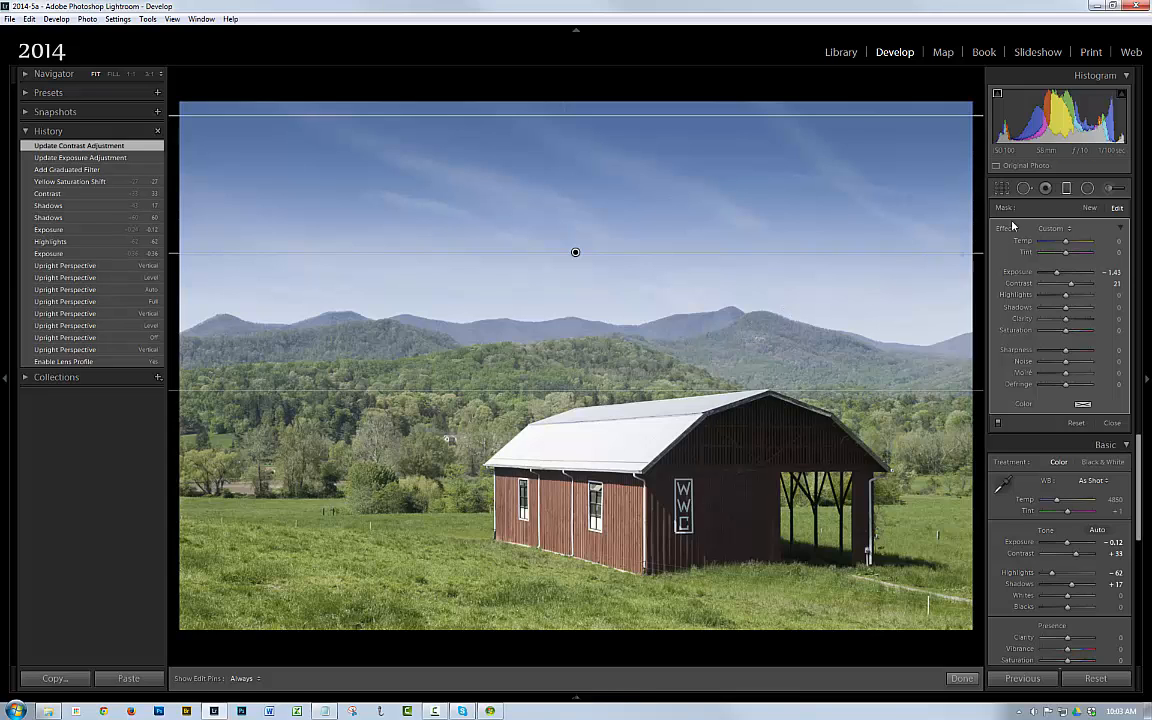
pyautogui.click(1066, 190)
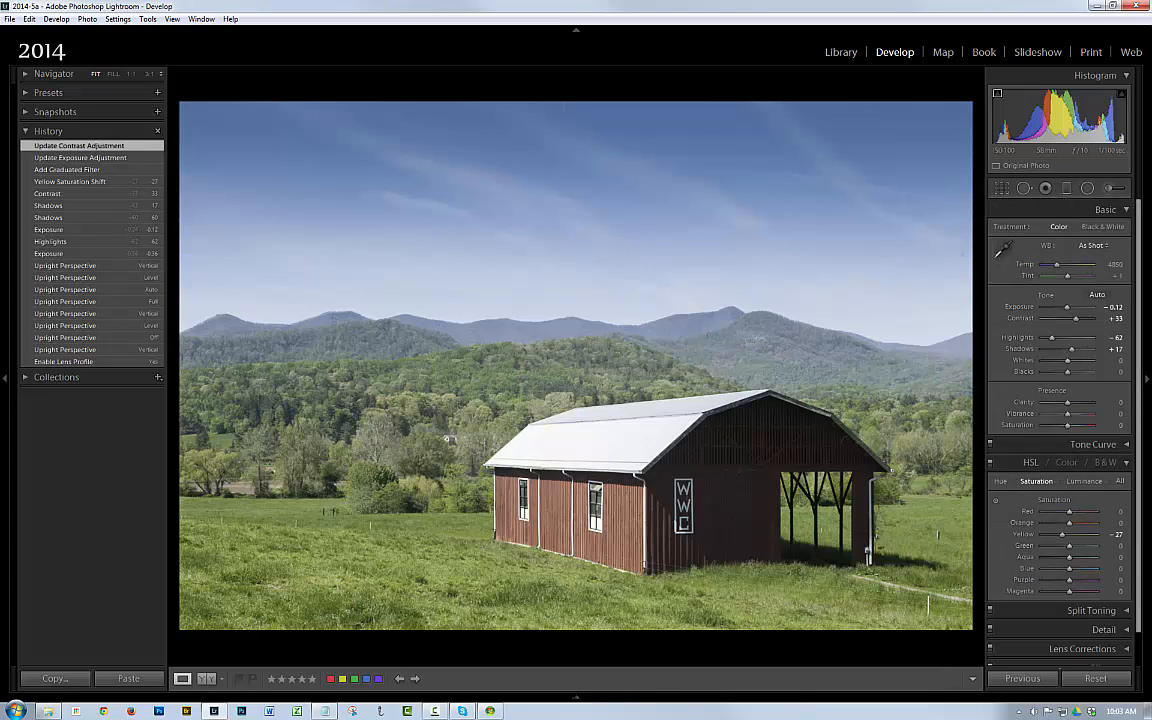
# - Apply the DustCatcher1 point curve to the photo to exaggerate dust spots in the sky
pyautogui.hotkey('ctrl', 'e')
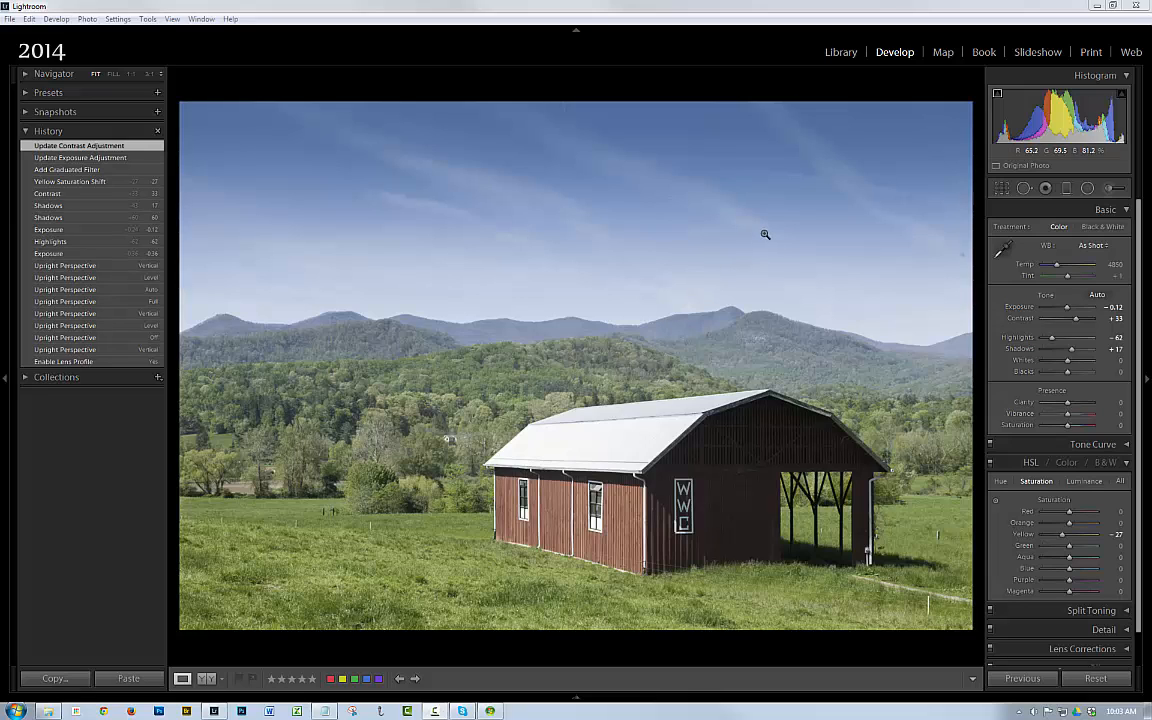
pyautogui.click(955, 258)
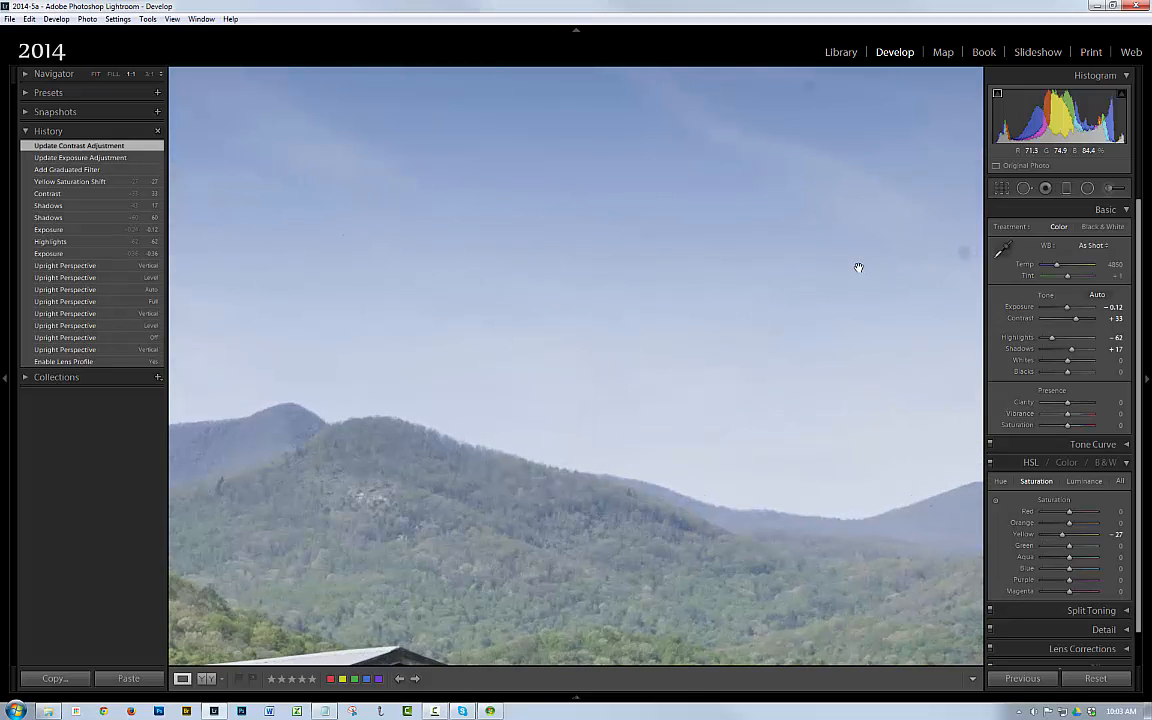
pyautogui.moveTo(858, 268); pyautogui.dragTo(694, 187)
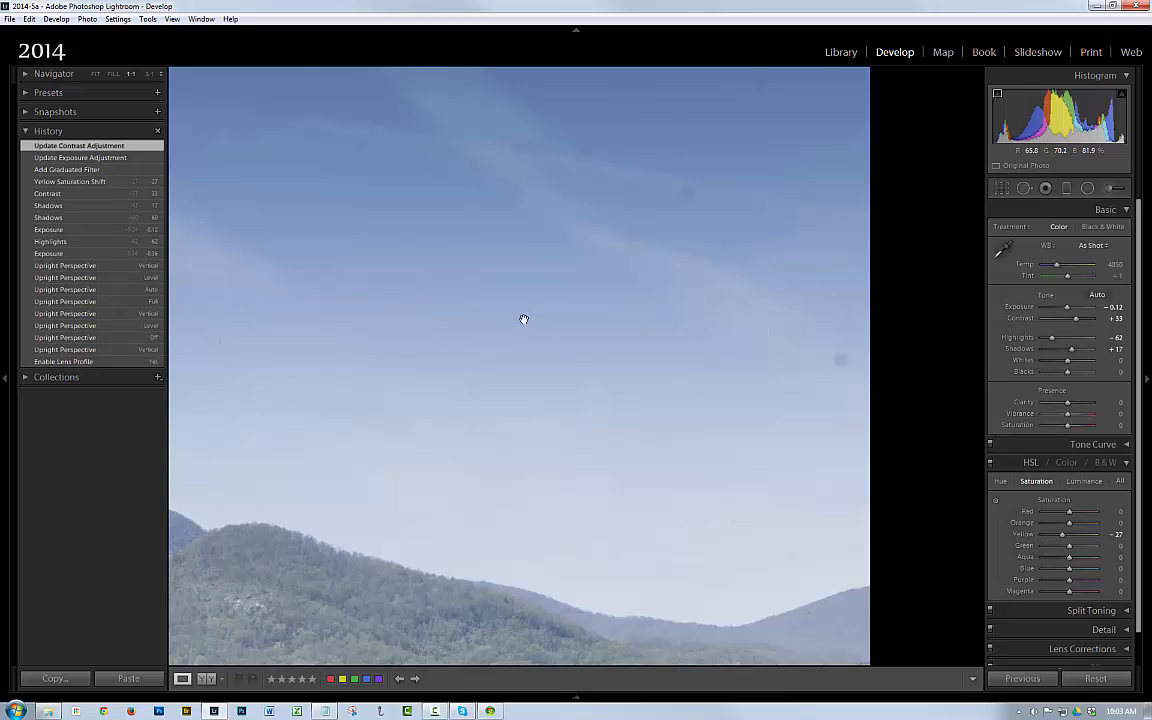
pyautogui.click(483, 316)
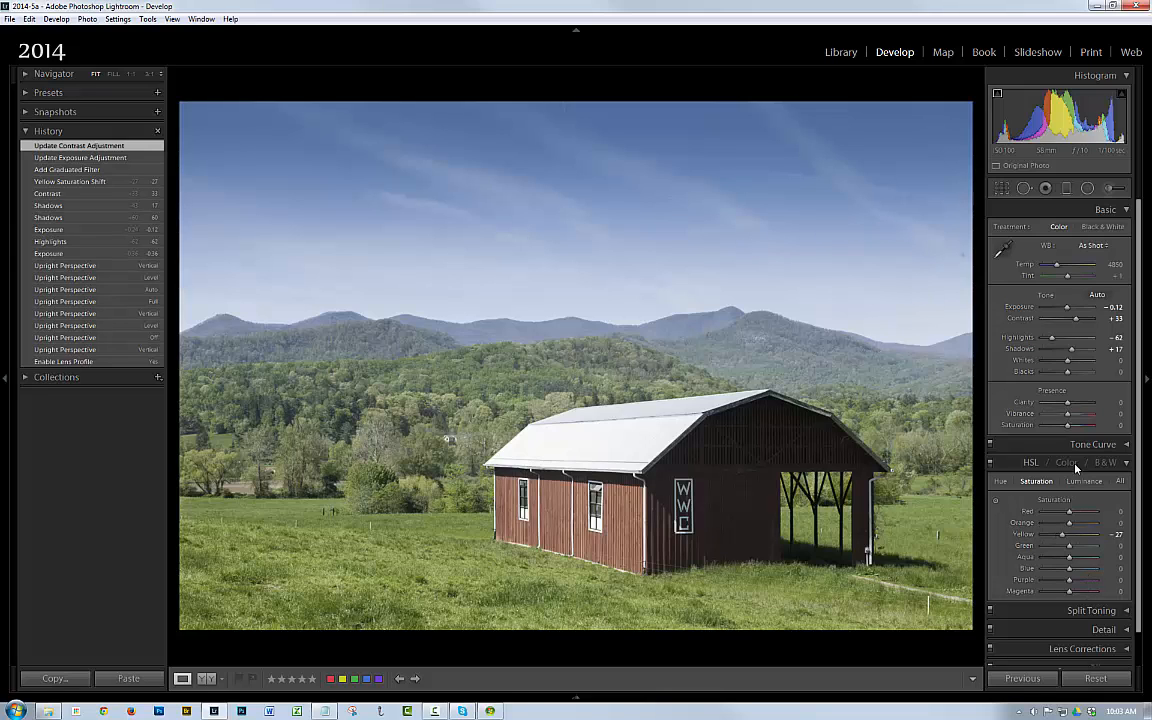
pyautogui.click(1104, 445)
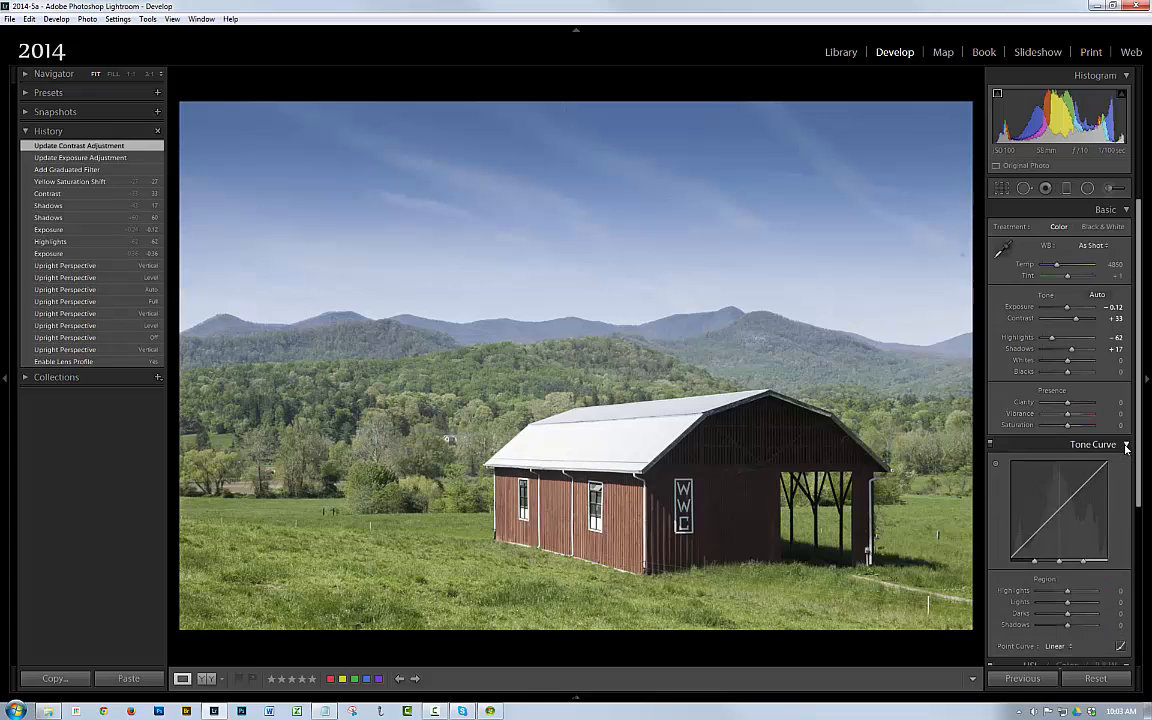
pyautogui.click(1055, 647)
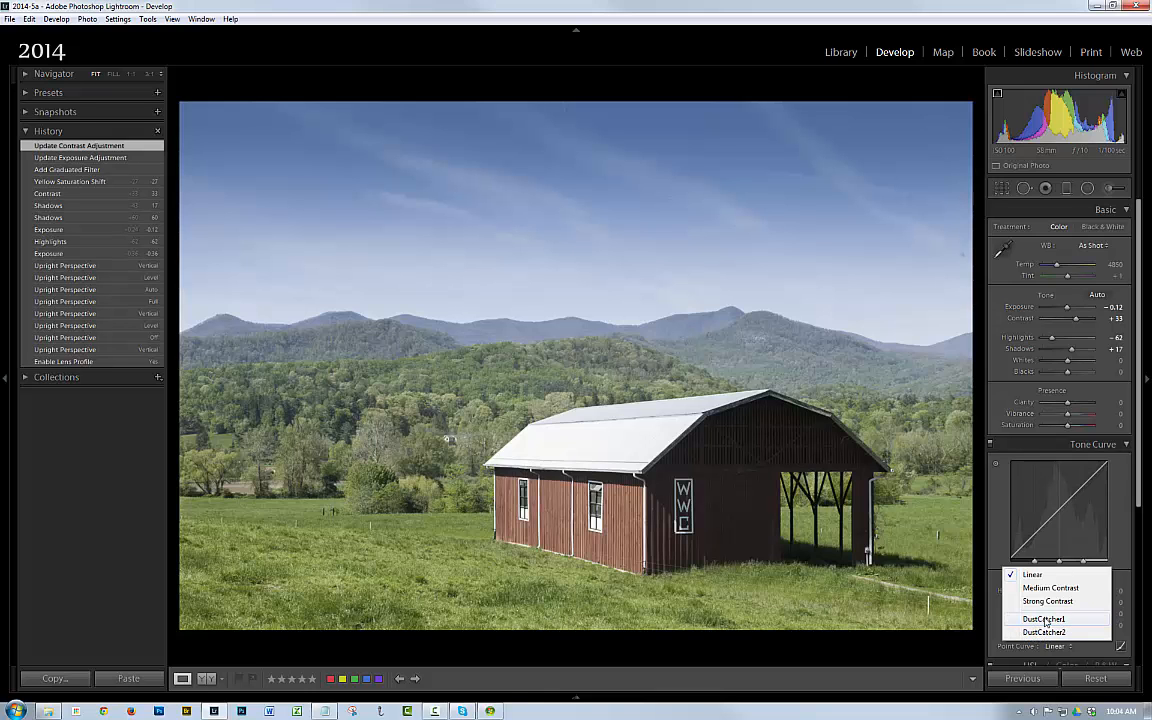
pyautogui.click(1045, 619)
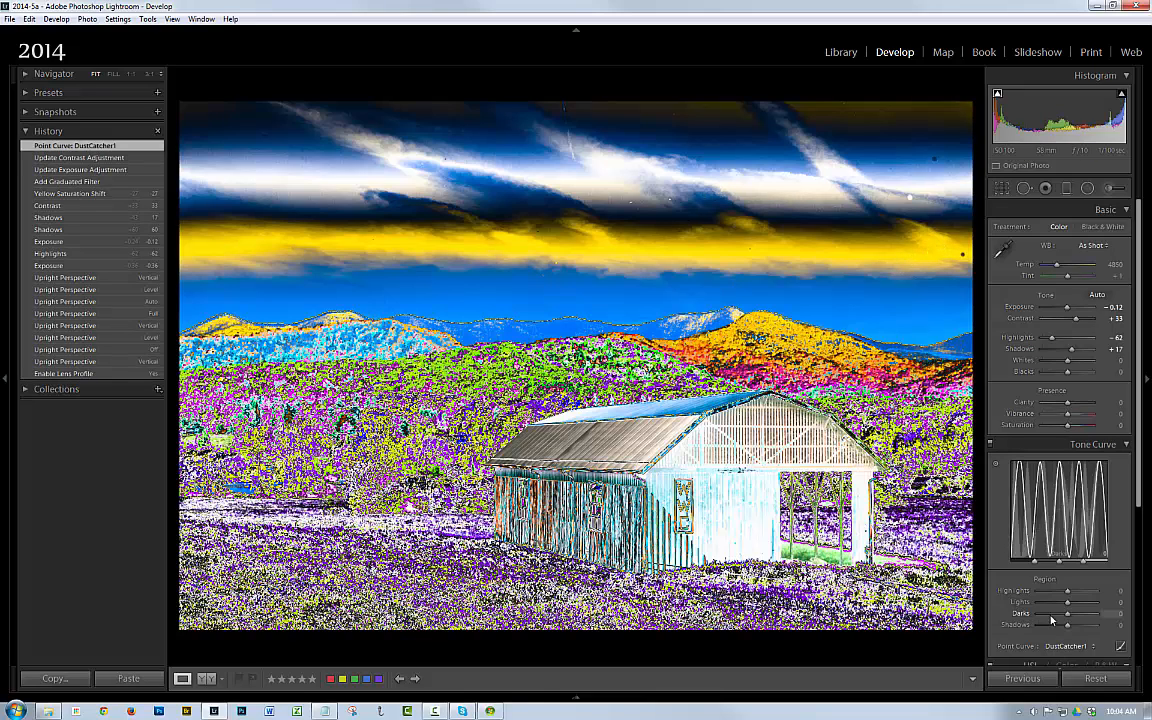
# - Try the DustCatcher2 point curve on the photo, then return to DustCatcher1
pyautogui.click(1070, 646)
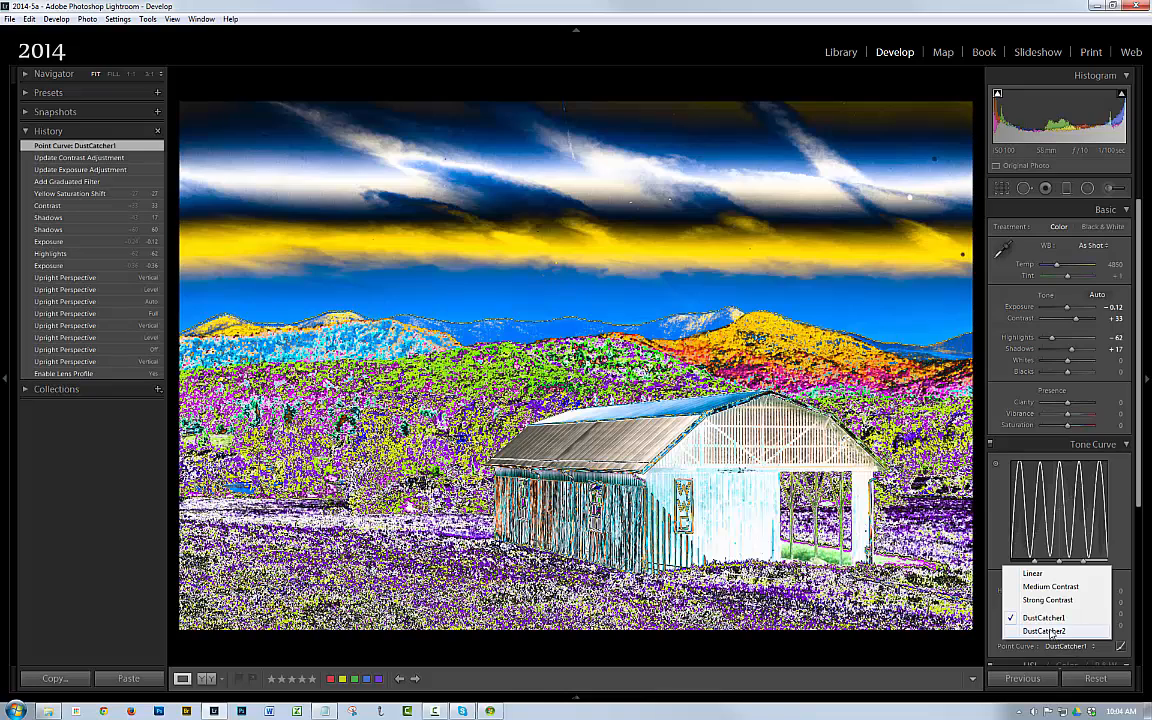
pyautogui.click(1050, 631)
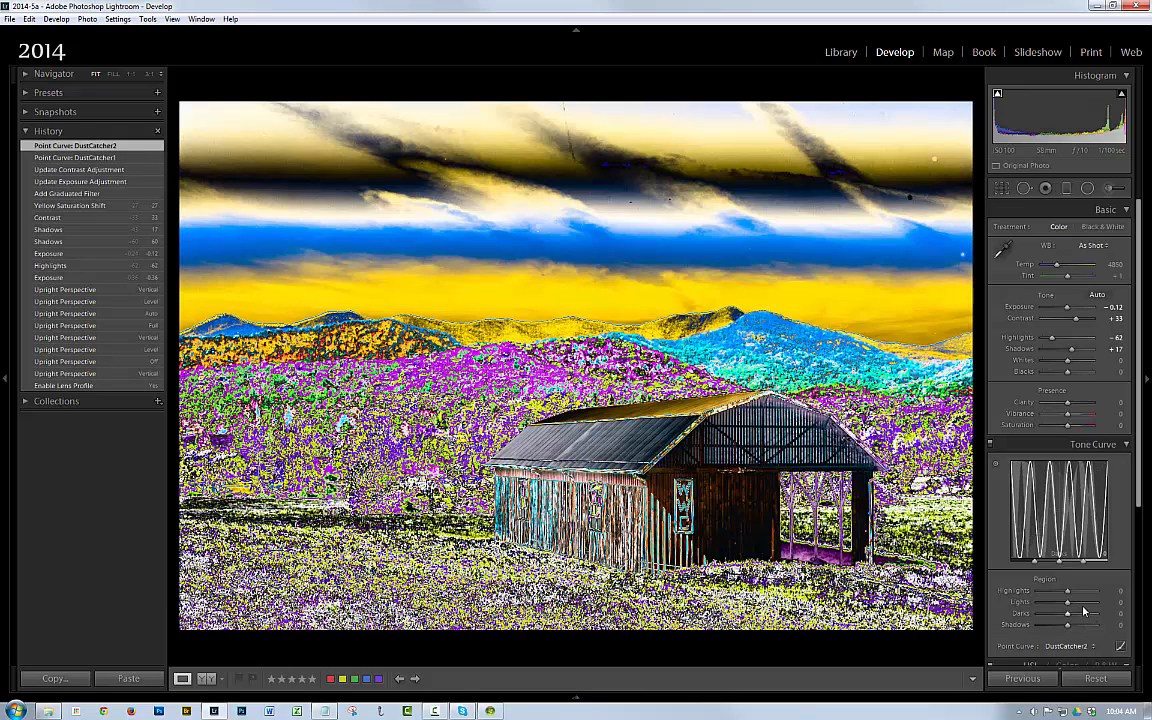
pyautogui.click(1057, 645)
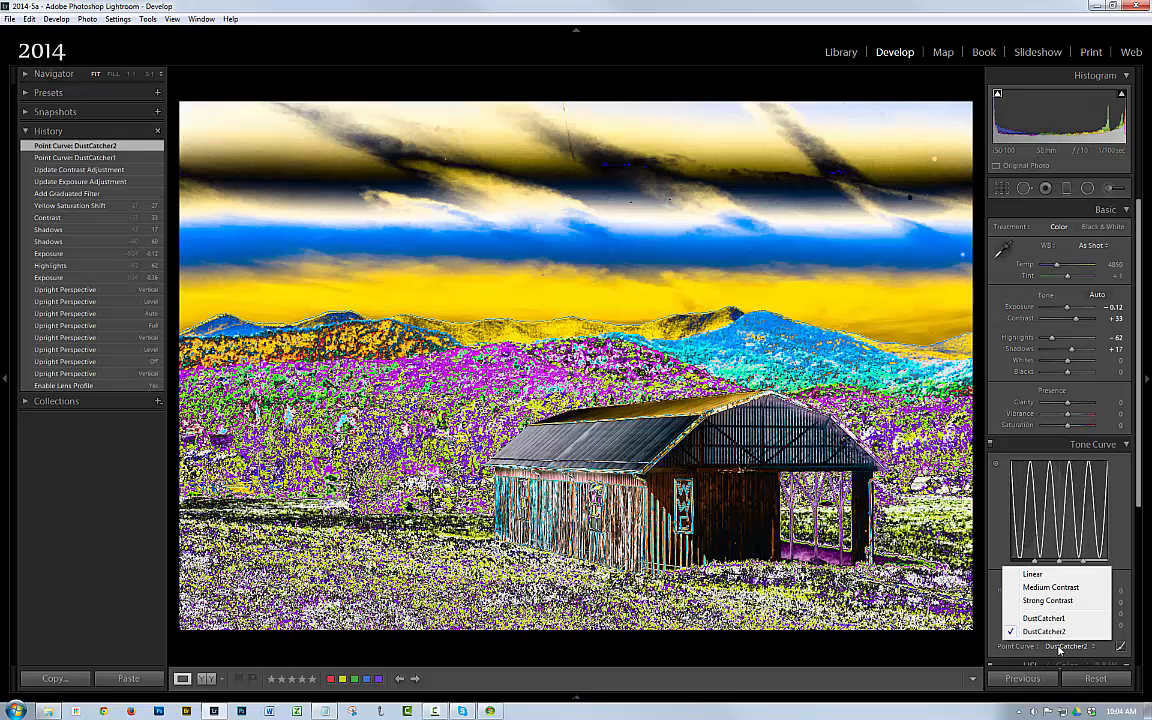
pyautogui.click(1045, 618)
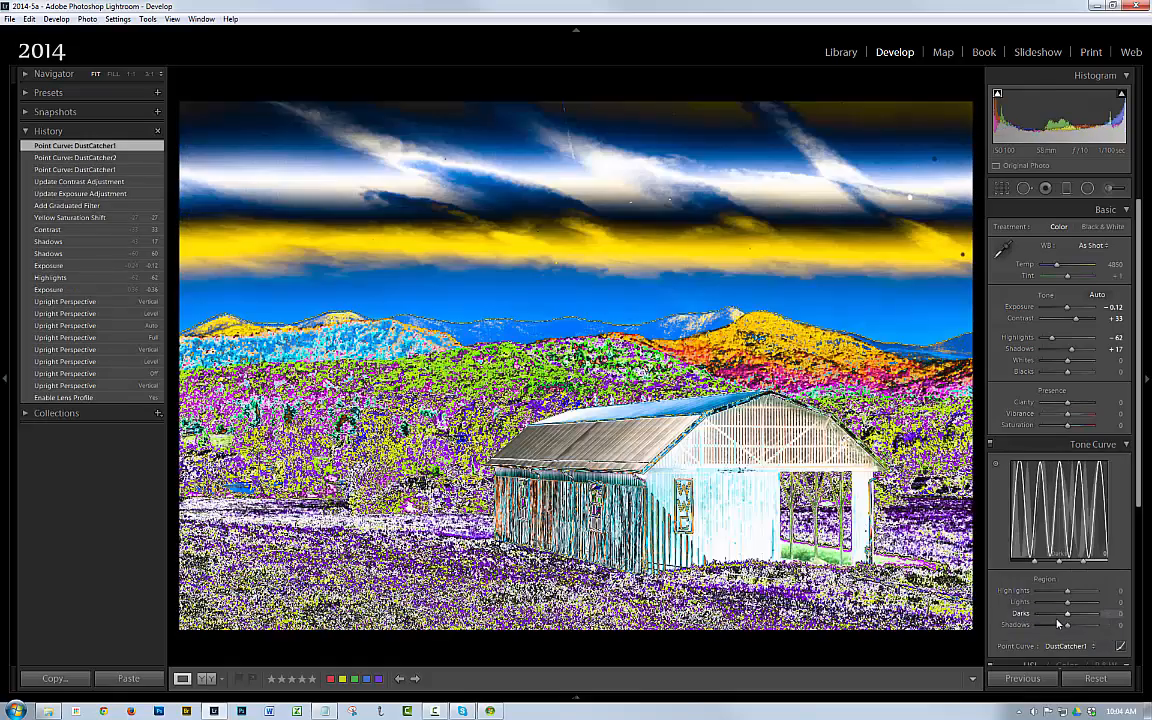
# - Heal the dark dust spot in the upper blue band of the sky with Spot Removal at size 74
pyautogui.click(962, 256)
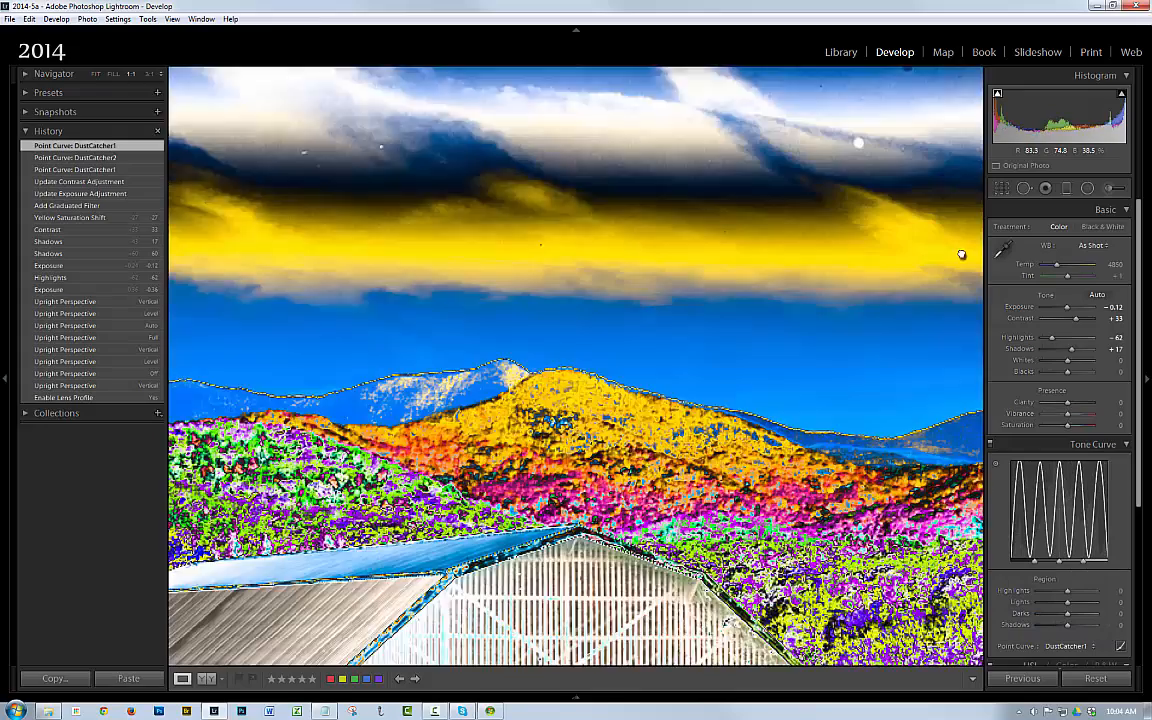
pyautogui.moveTo(921, 287); pyautogui.dragTo(769, 499)
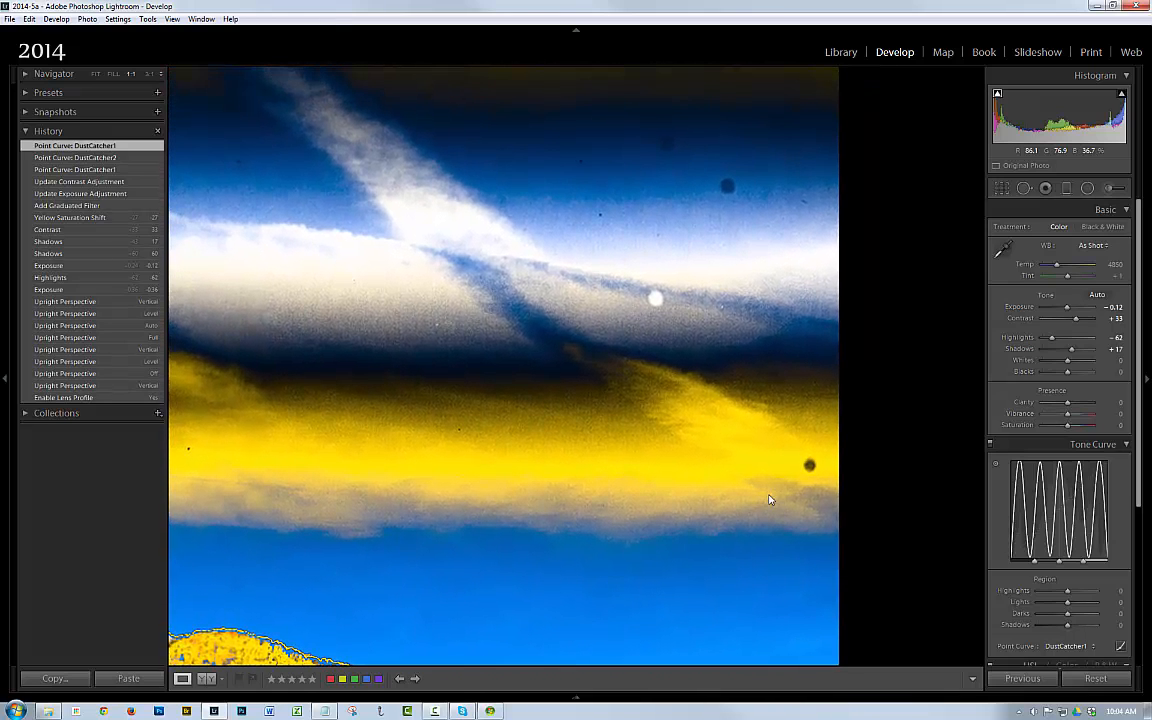
pyautogui.click(1024, 189)
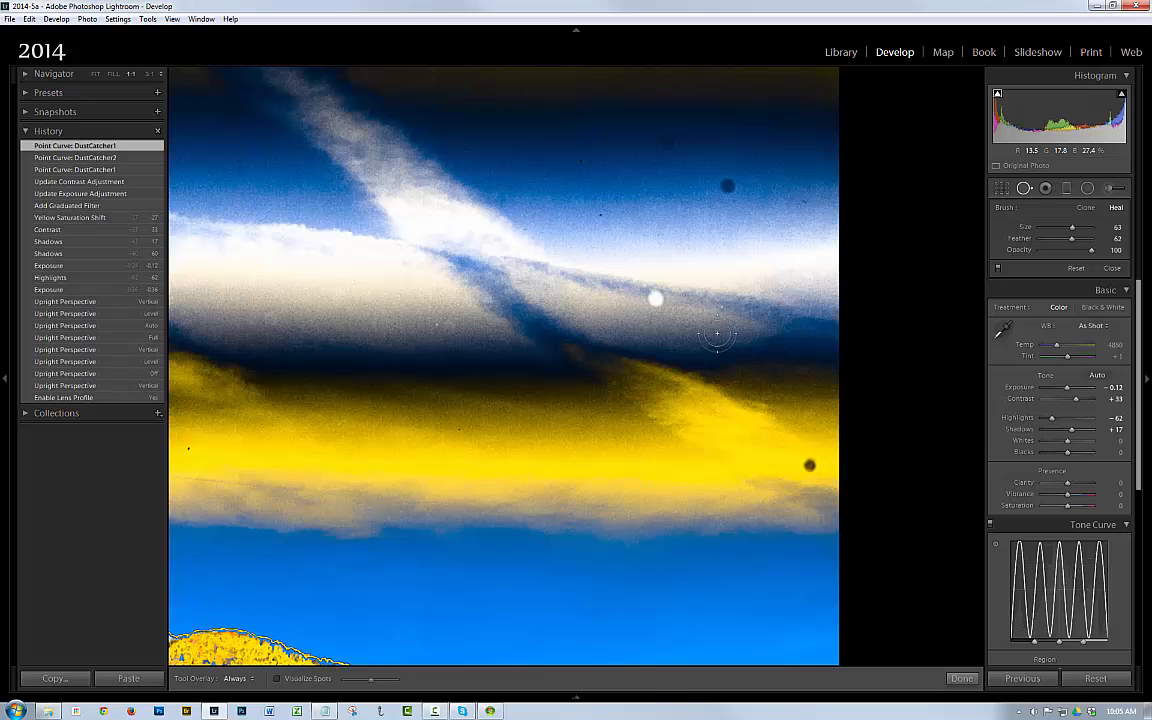
pyautogui.scroll(-2, 717, 333)
pyautogui.scroll(6, 717, 333)
pyautogui.scroll(-2, 717, 333)
pyautogui.click(727, 184)
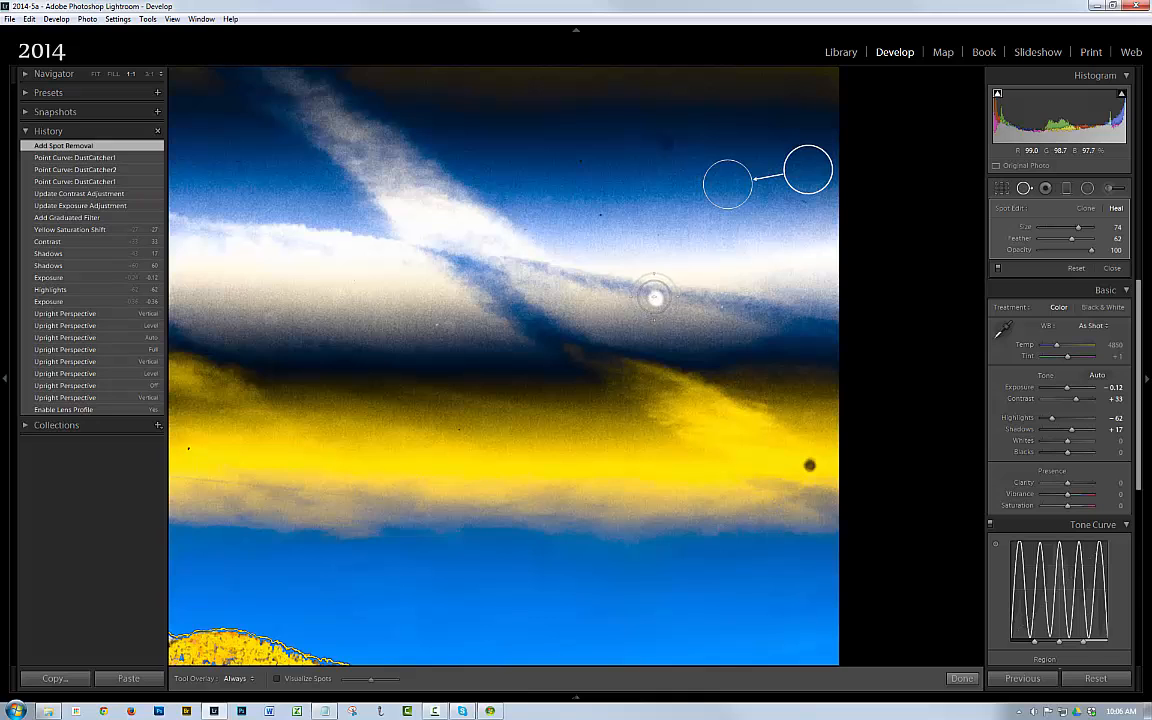
# - Try removing the white dust spot in the sky in Clone mode, then revert to the first Add Spot Removal history state
pyautogui.click(655, 297)
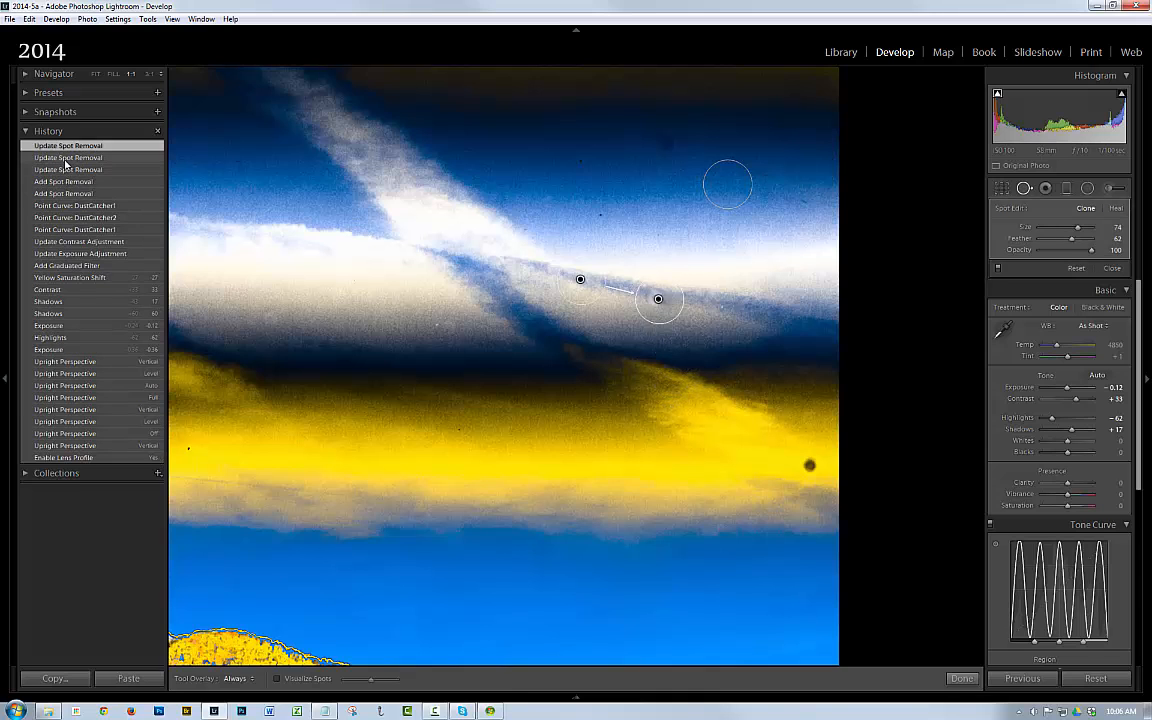
pyautogui.click(84, 158)
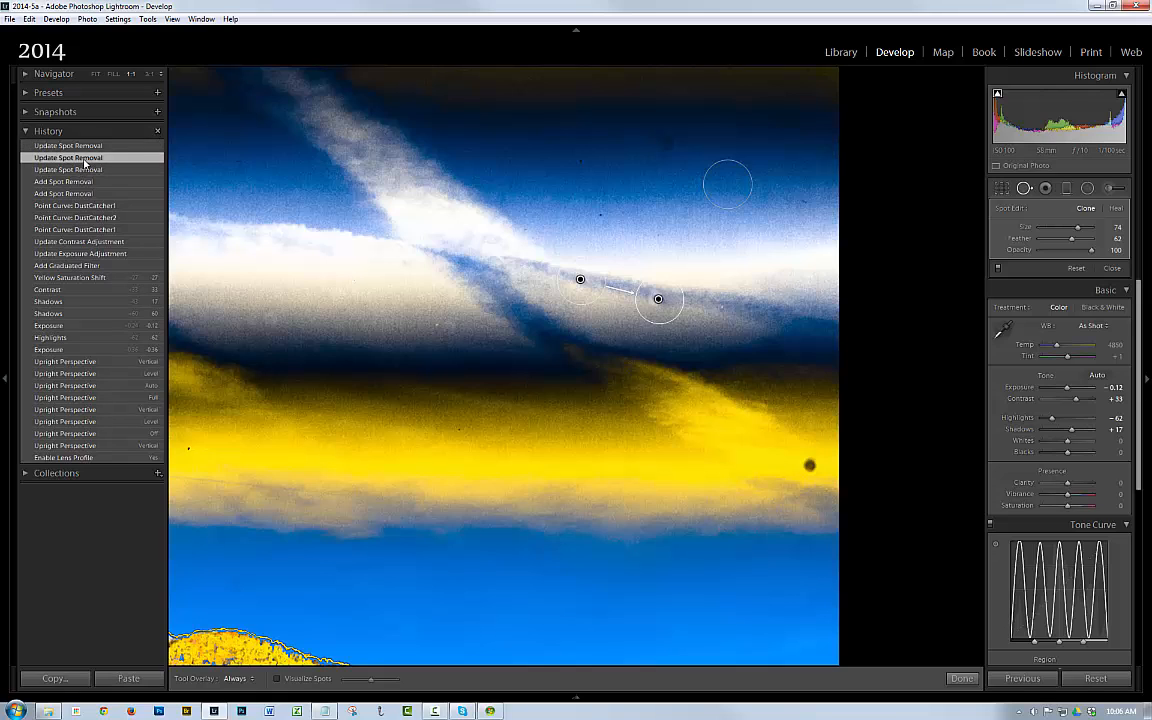
pyautogui.click(76, 171)
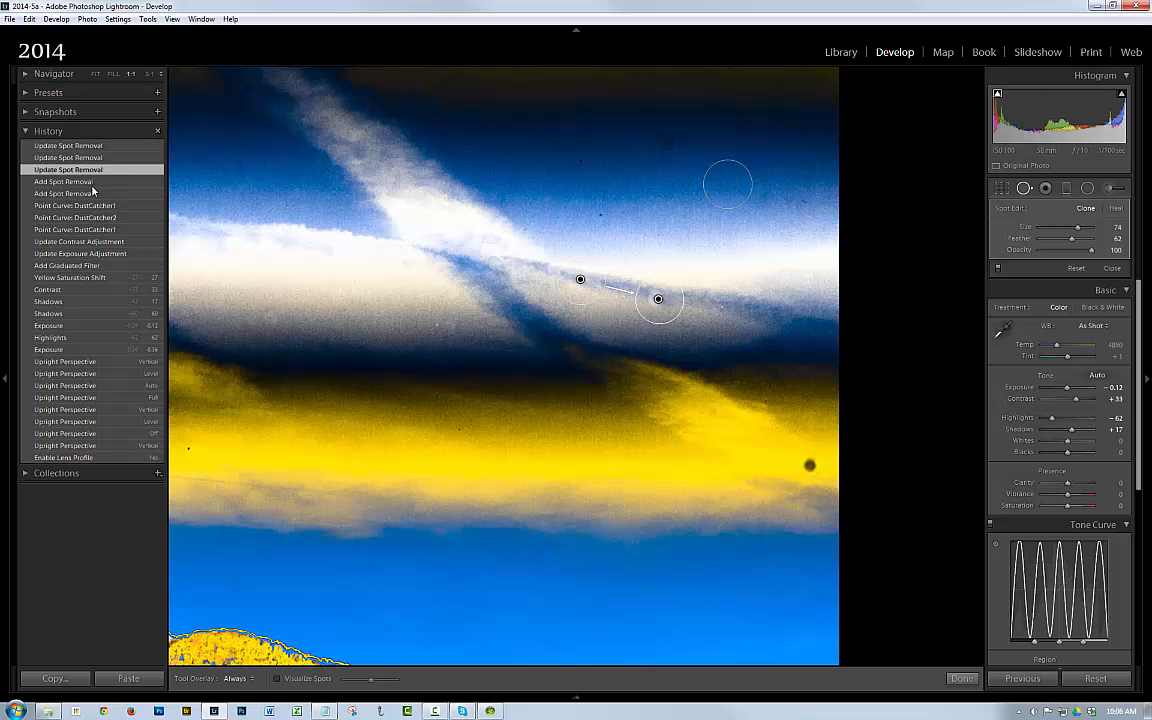
pyautogui.click(90, 183)
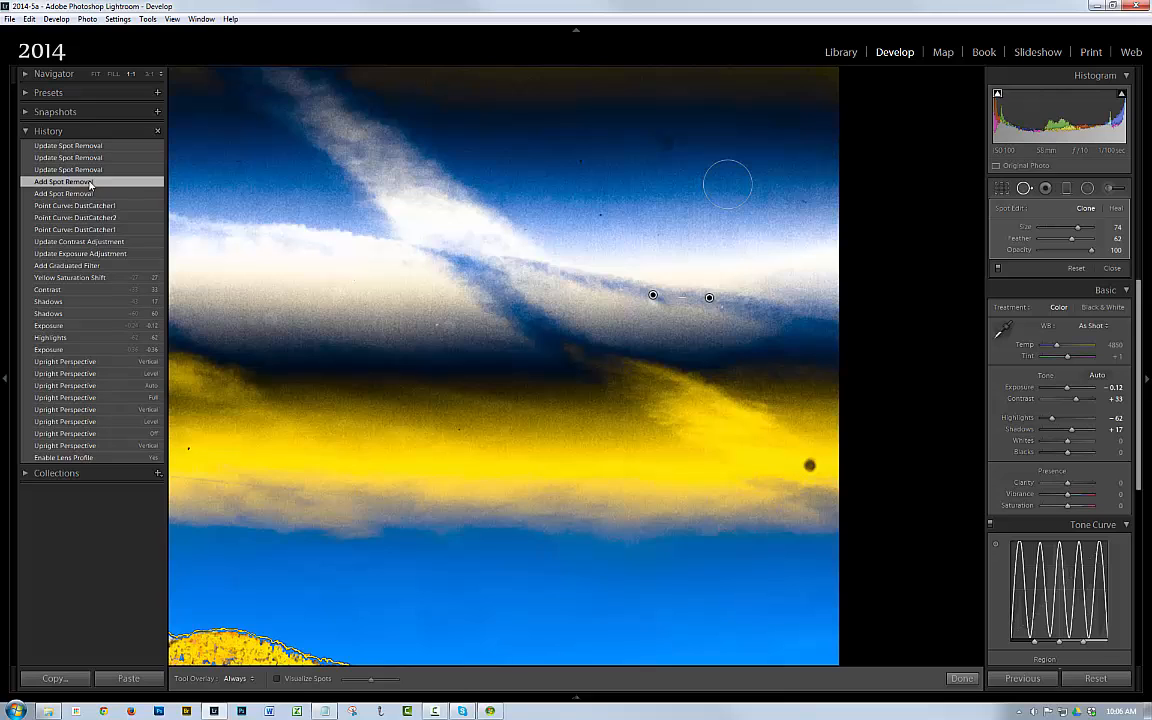
pyautogui.click(63, 195)
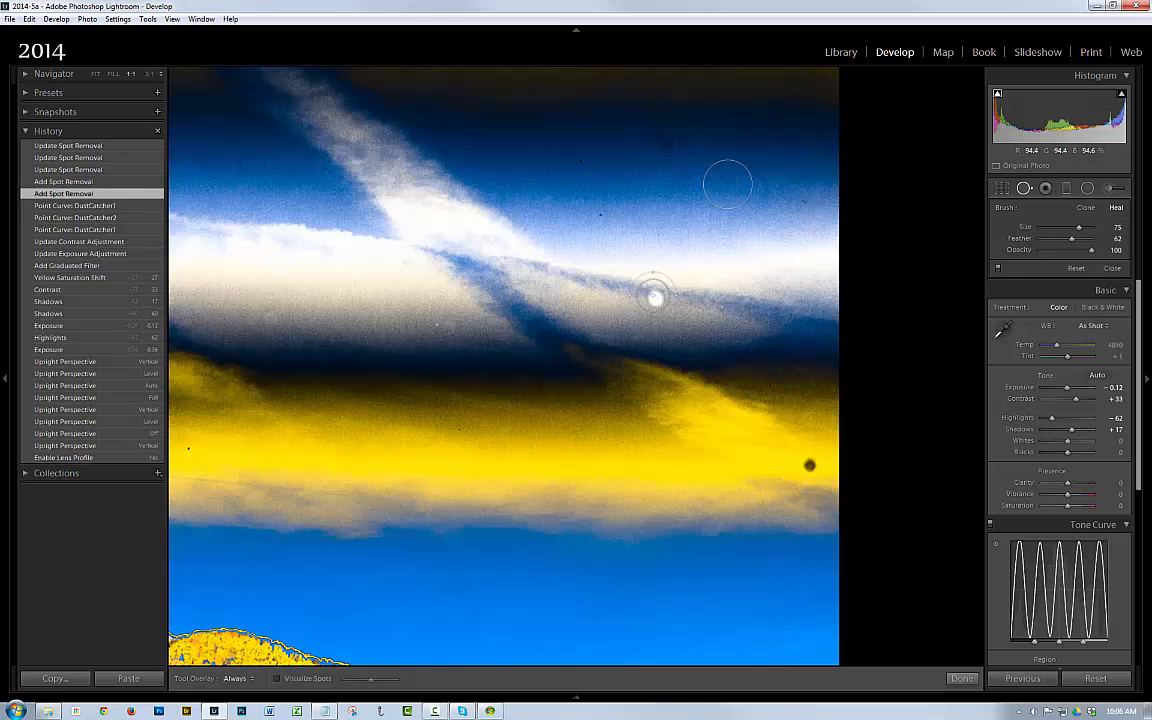
# - Heal the white dust spot using a source just right of it, and heal the dark spot in the yellow band
pyautogui.click(655, 297)
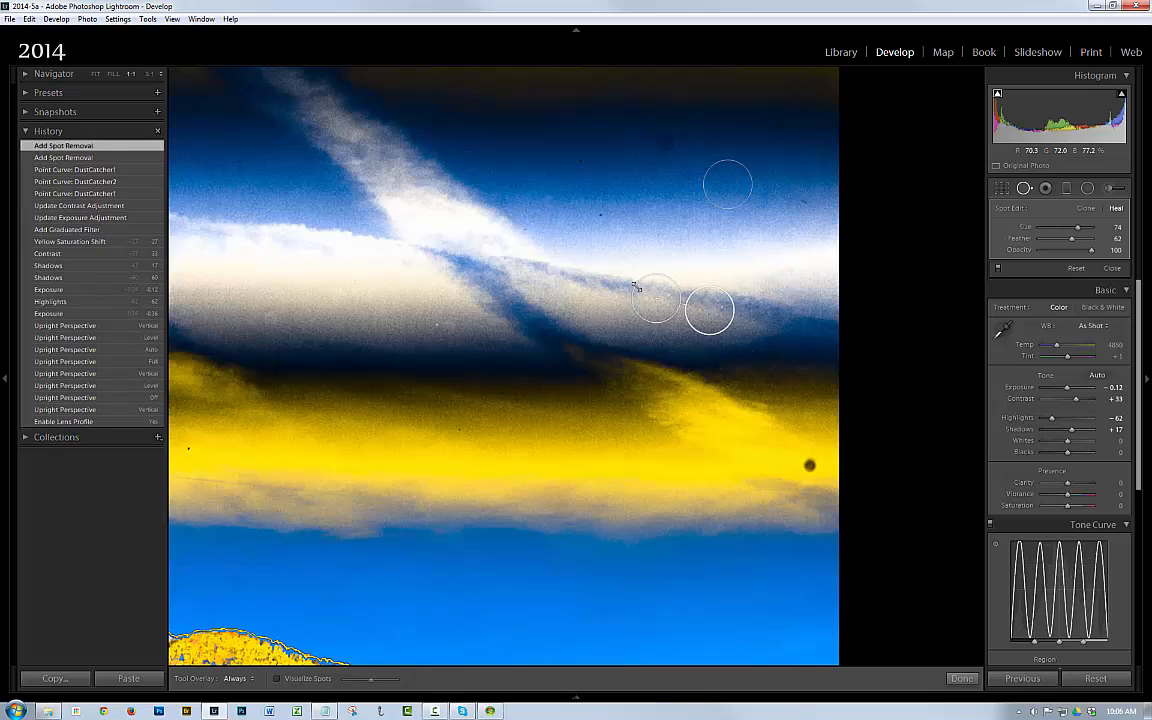
pyautogui.moveTo(712, 317); pyautogui.dragTo(737, 321)
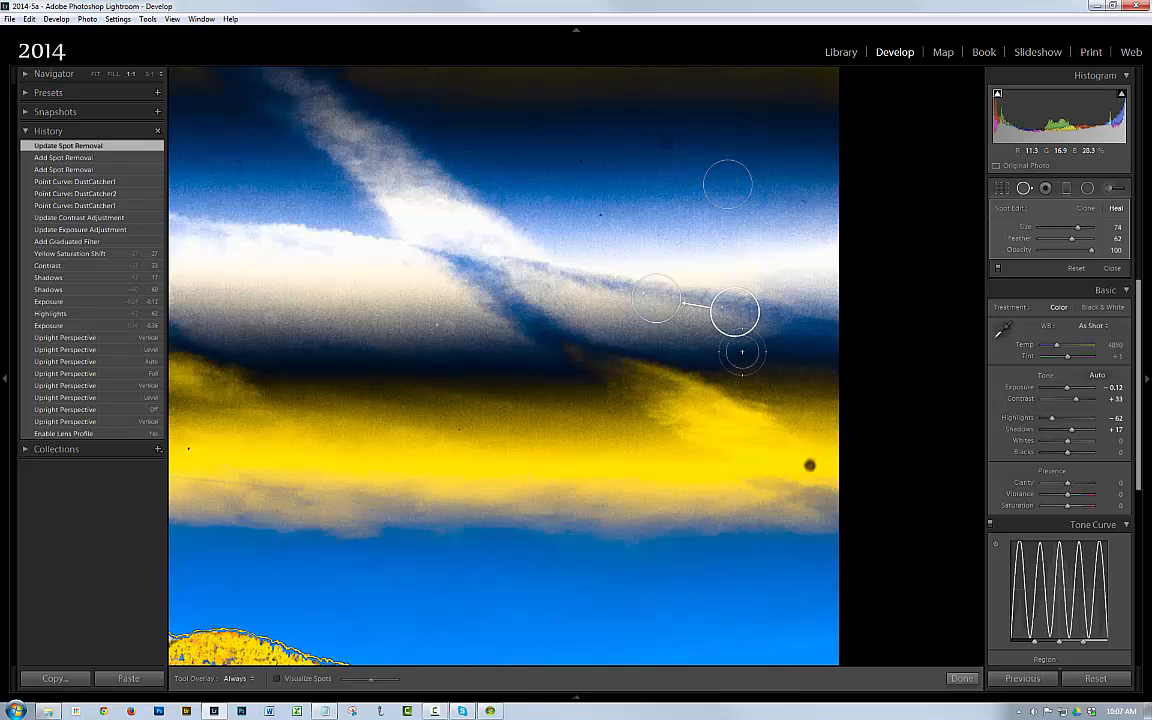
pyautogui.click(810, 463)
pyautogui.click(810, 463)
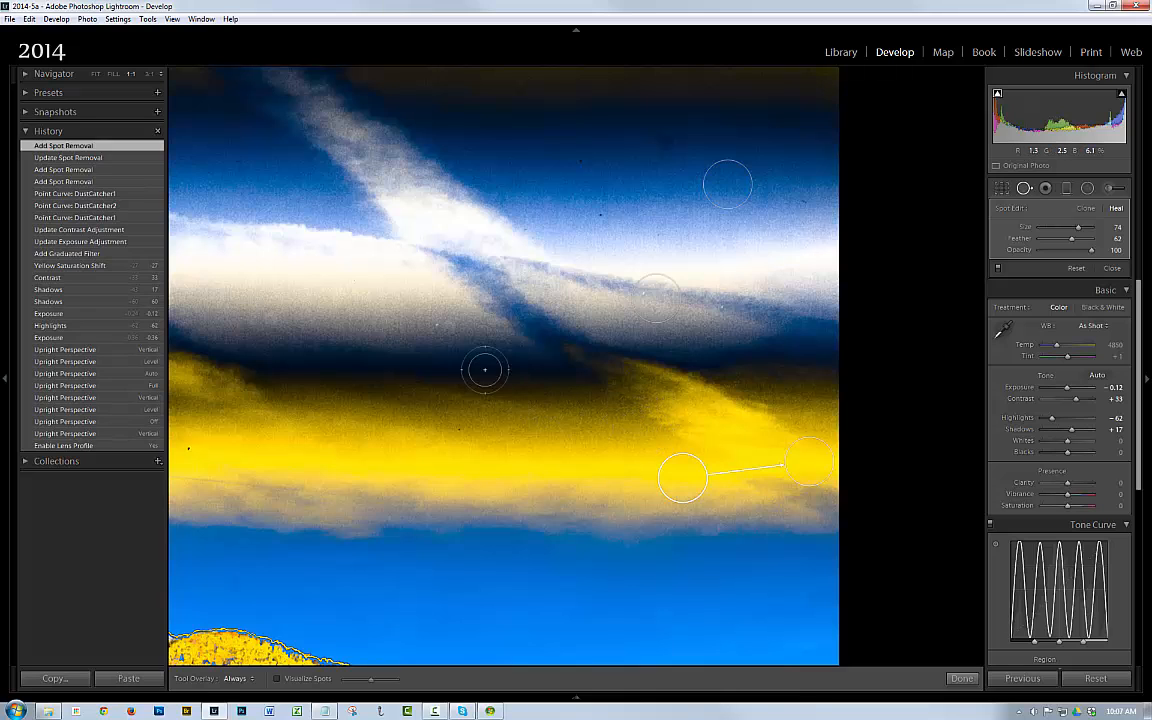
# - Heal four fainter dust spots, two in the grey cloud band and two in the upper dark blue sky
pyautogui.click(431, 320)
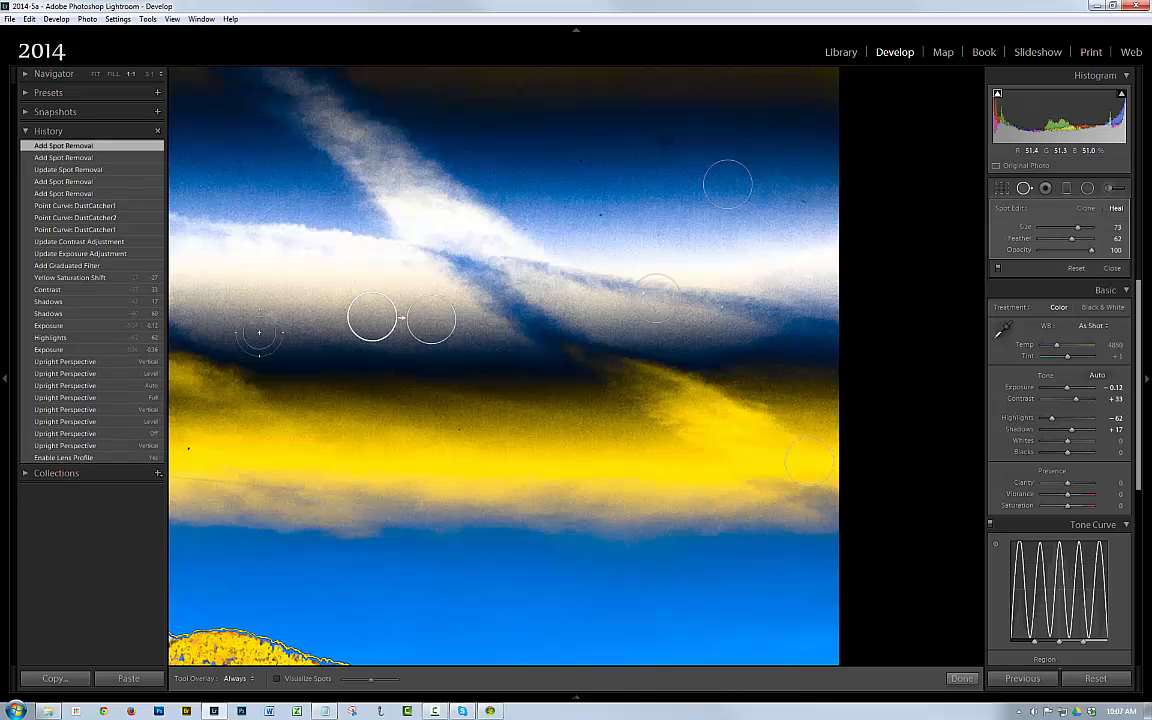
pyautogui.click(269, 318)
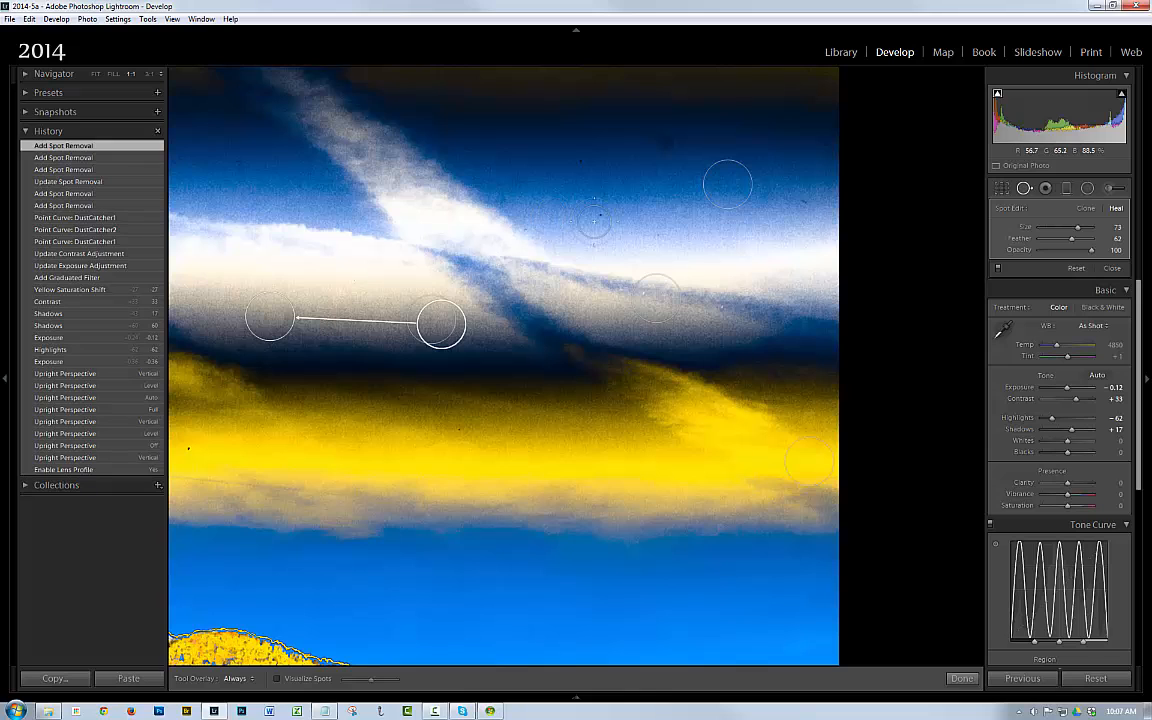
pyautogui.click(666, 144)
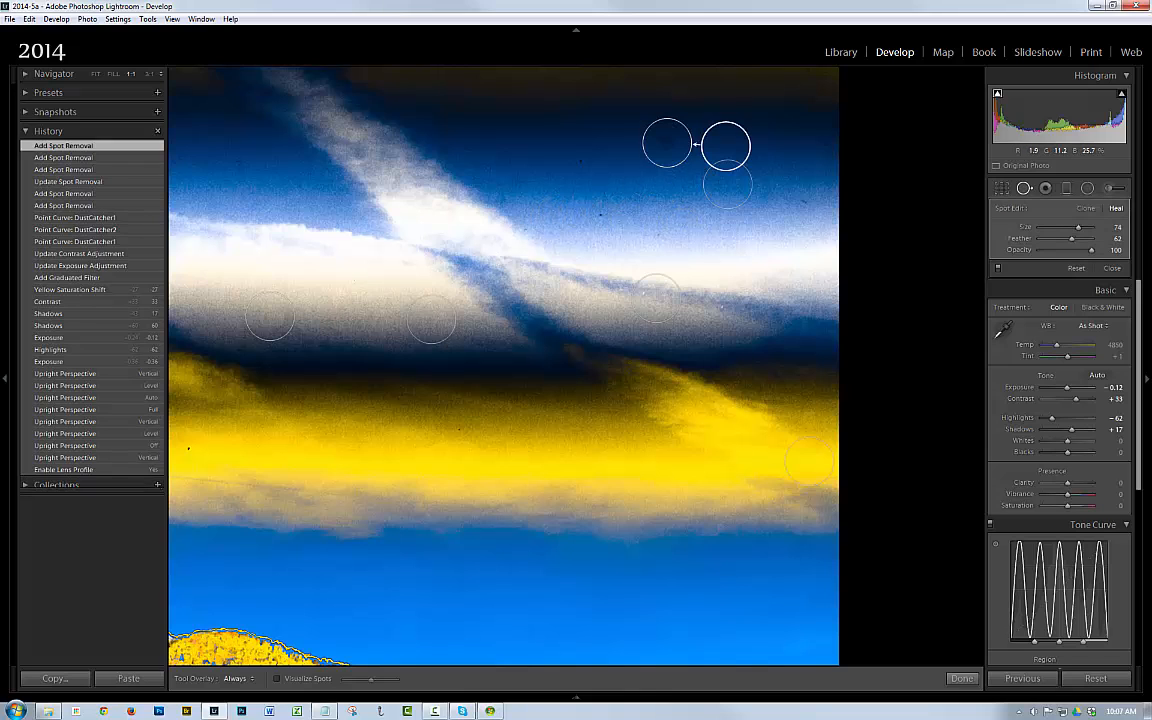
pyautogui.click(522, 157)
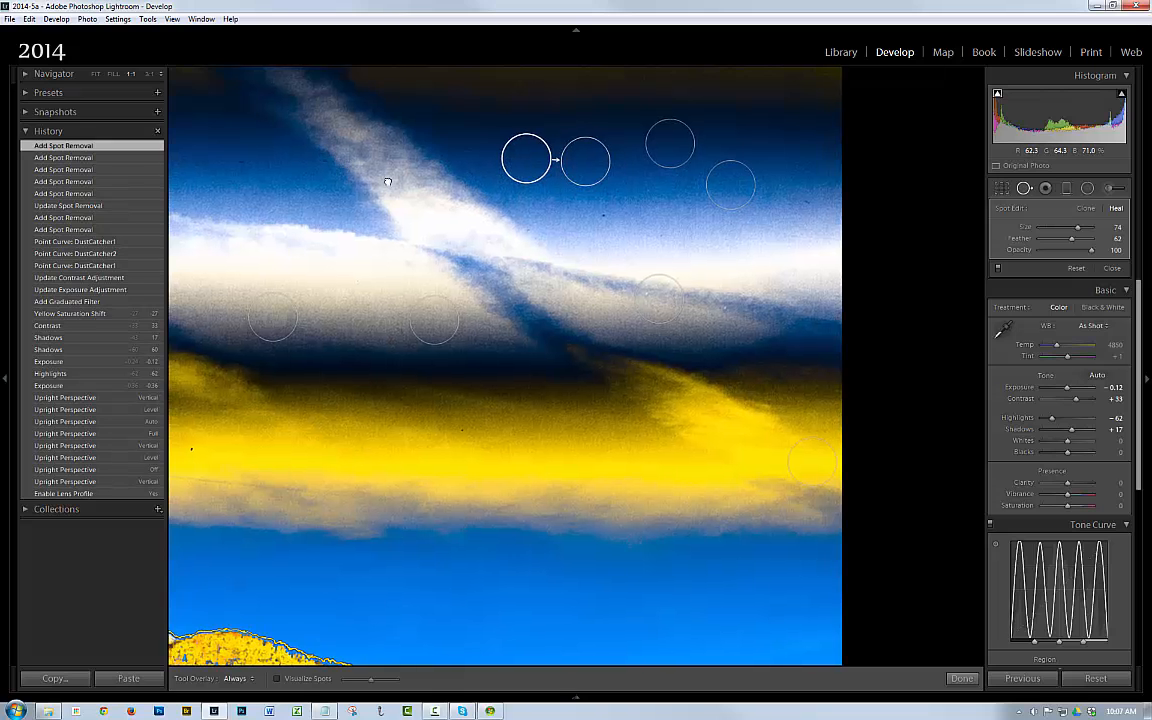
# - Heal three more dust spots, two in the grey cloud band and one in the dark olive band along the sky's upper edge
pyautogui.moveTo(386, 180)
pyautogui.mouseDown()
pyautogui.moveTo(784, 275)
pyautogui.moveTo(760, 275)
pyautogui.moveTo(772, 275)
pyautogui.mouseUp()
pyautogui.click(405, 424)
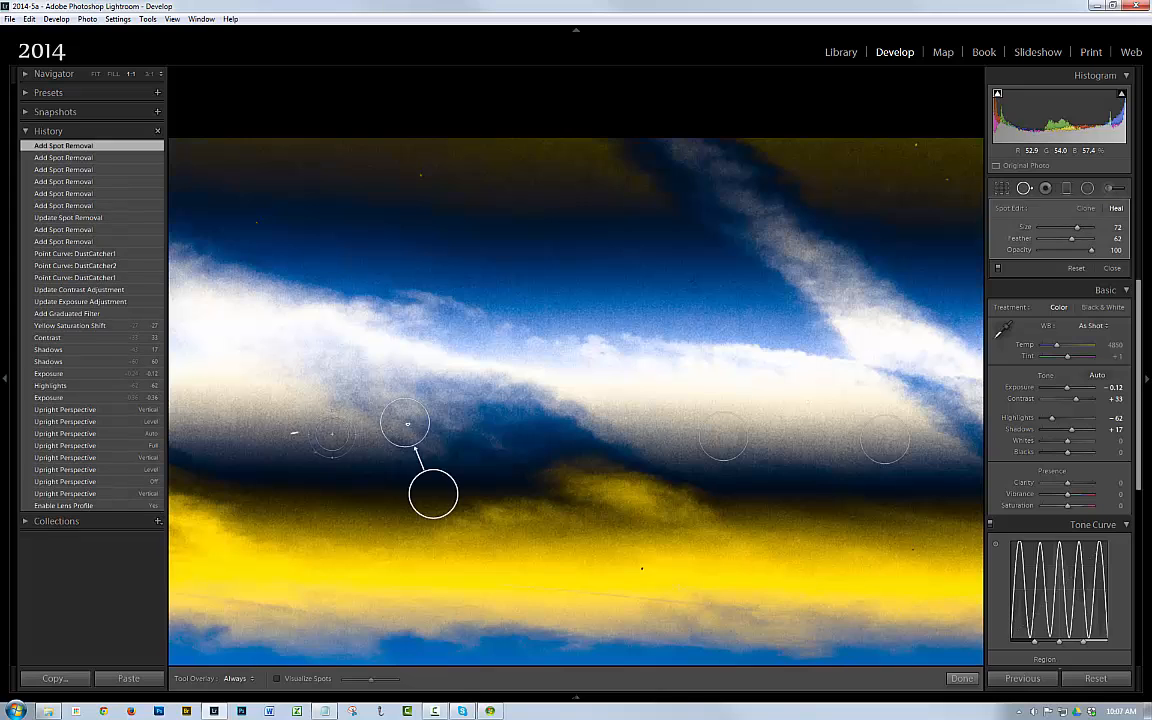
pyautogui.click(295, 432)
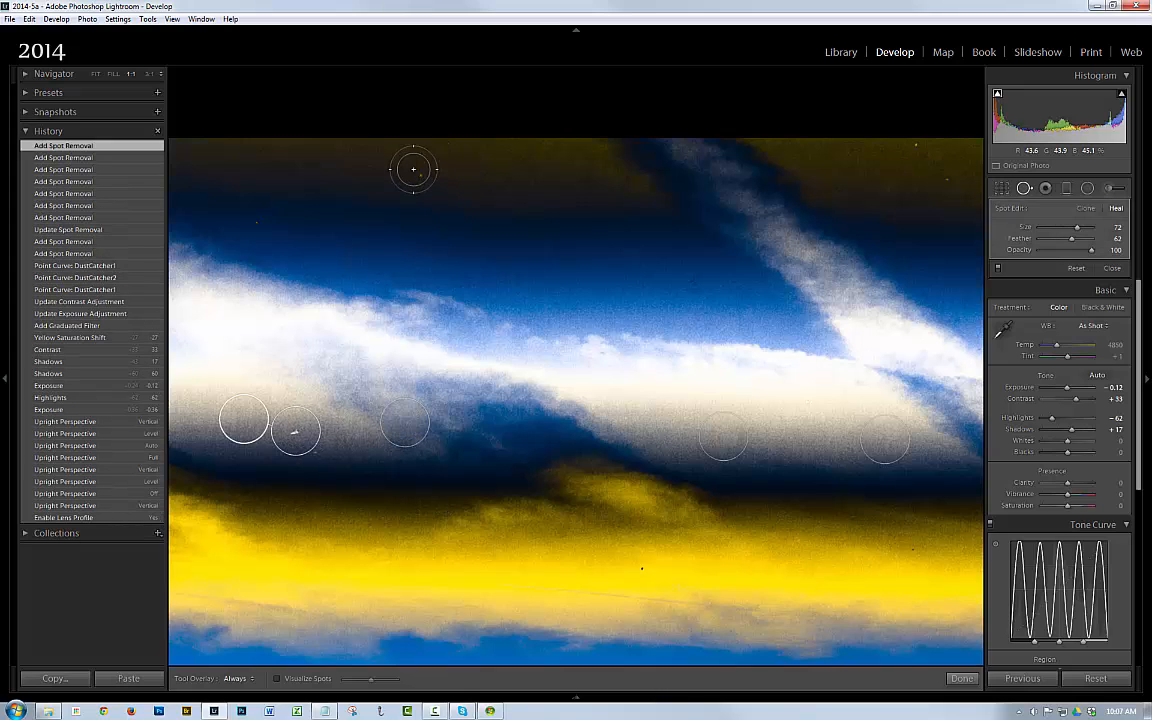
pyautogui.click(411, 170)
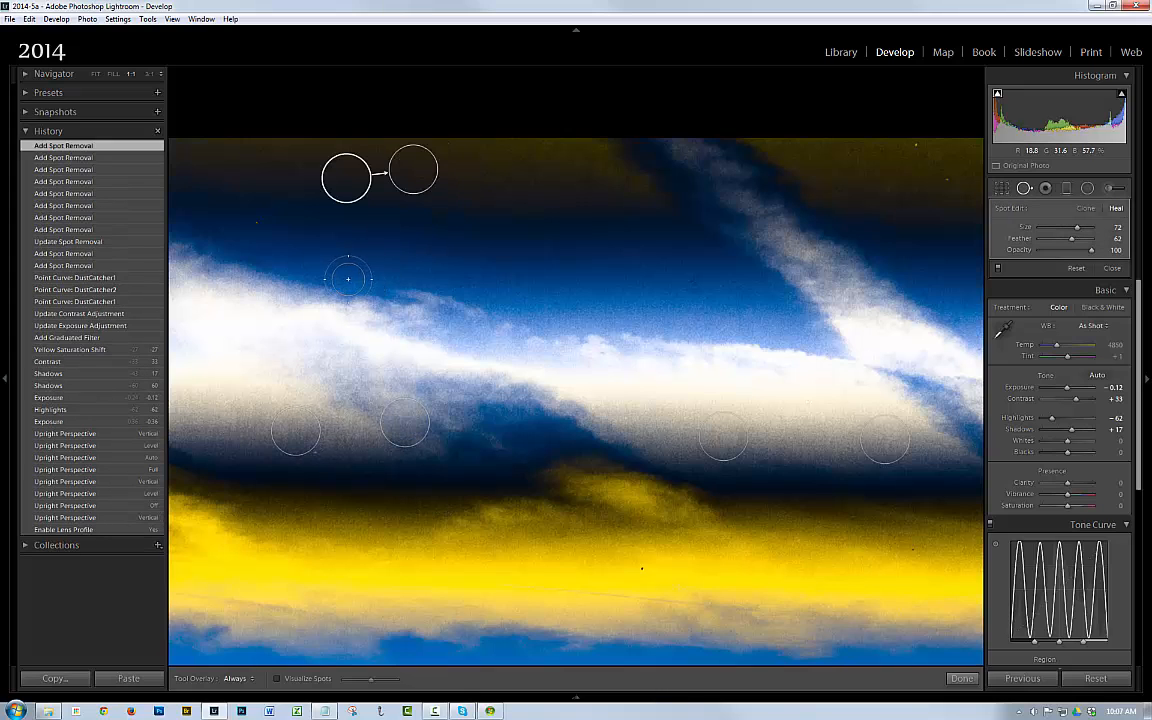
# - Heal one dust spot in the dark blue area above the white cloud and one at the lower edge of the grey cloud band
pyautogui.moveTo(437, 275); pyautogui.dragTo(716, 299)
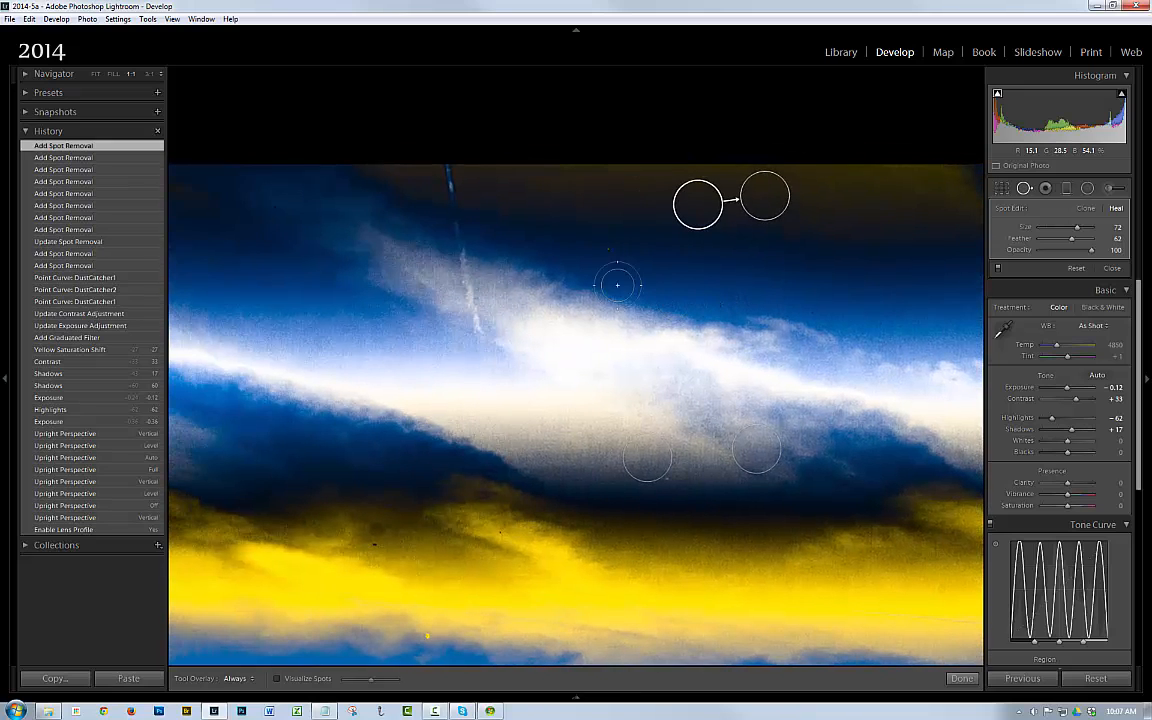
pyautogui.click(605, 255)
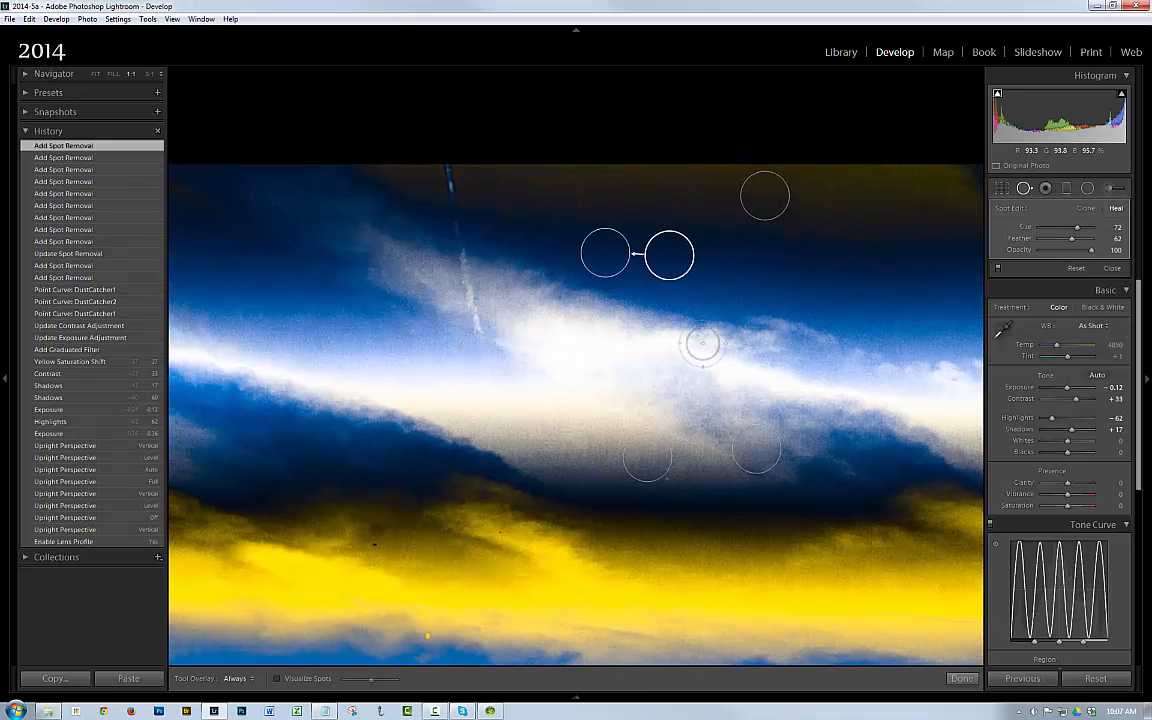
pyautogui.click(669, 476)
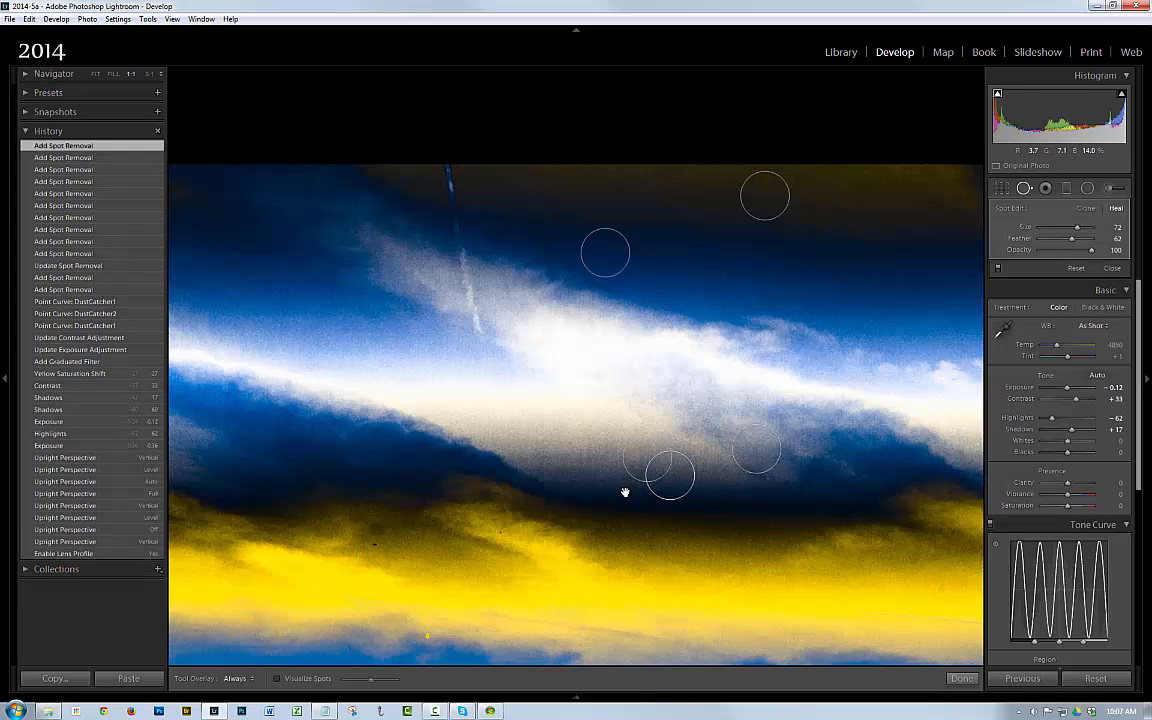
# - Heal the thin near-vertical streak in the sky with a brushed stroke, fine-tune its source position, and heal the dark spot on the bright cloud edge
pyautogui.moveTo(709, 457)
pyautogui.mouseDown()
pyautogui.moveTo(662, 376)
pyautogui.moveTo(548, 363)
pyautogui.moveTo(490, 310)
pyautogui.moveTo(486, 147)
pyautogui.moveTo(473, 260)
pyautogui.moveTo(481, 336)
pyautogui.moveTo(442, 188)
pyautogui.moveTo(484, 371)
pyautogui.moveTo(440, 330)
pyautogui.moveTo(452, 193)
pyautogui.moveTo(442, 177)
pyautogui.moveTo(477, 370)
pyautogui.moveTo(487, 340)
pyautogui.moveTo(450, 178)
pyautogui.mouseUp()
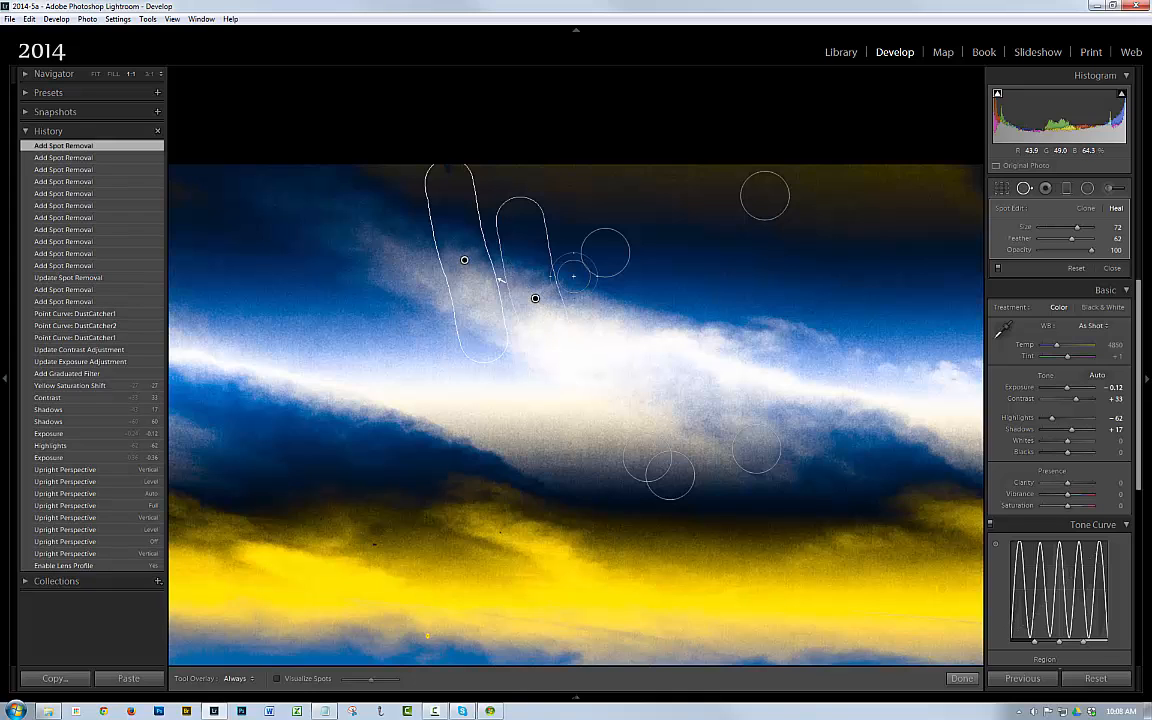
pyautogui.click(600, 266)
pyautogui.moveTo(404, 306); pyautogui.dragTo(838, 338)
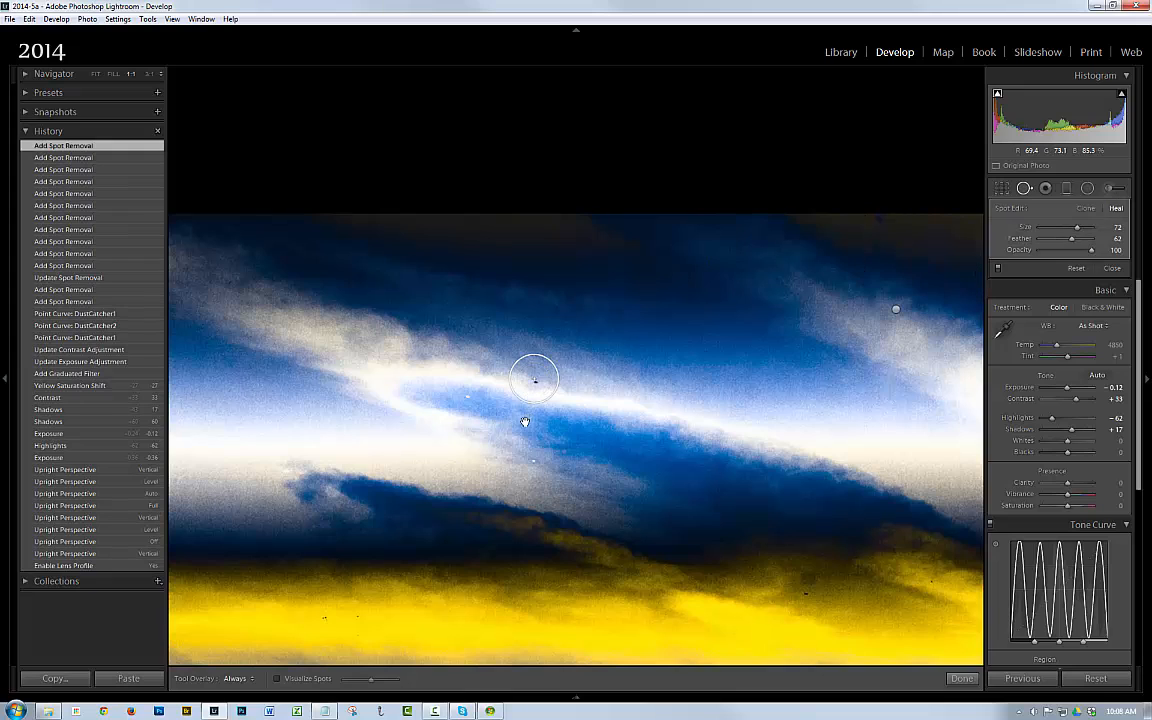
pyautogui.click(535, 380)
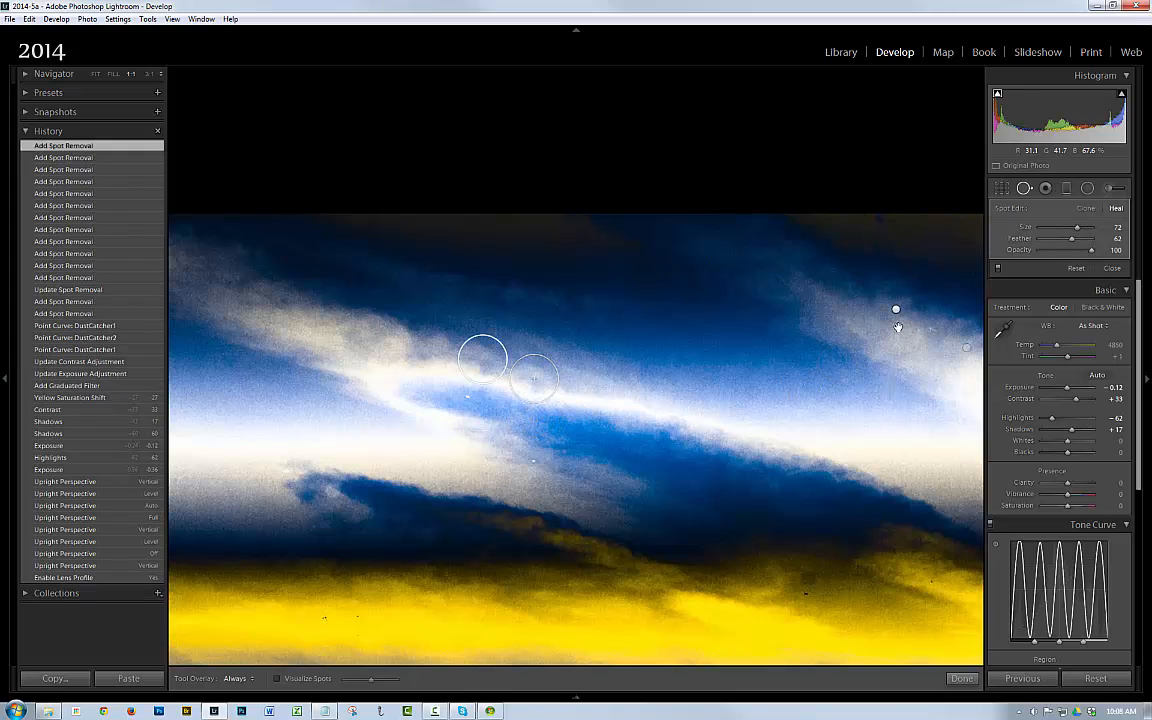
pyautogui.click(896, 310)
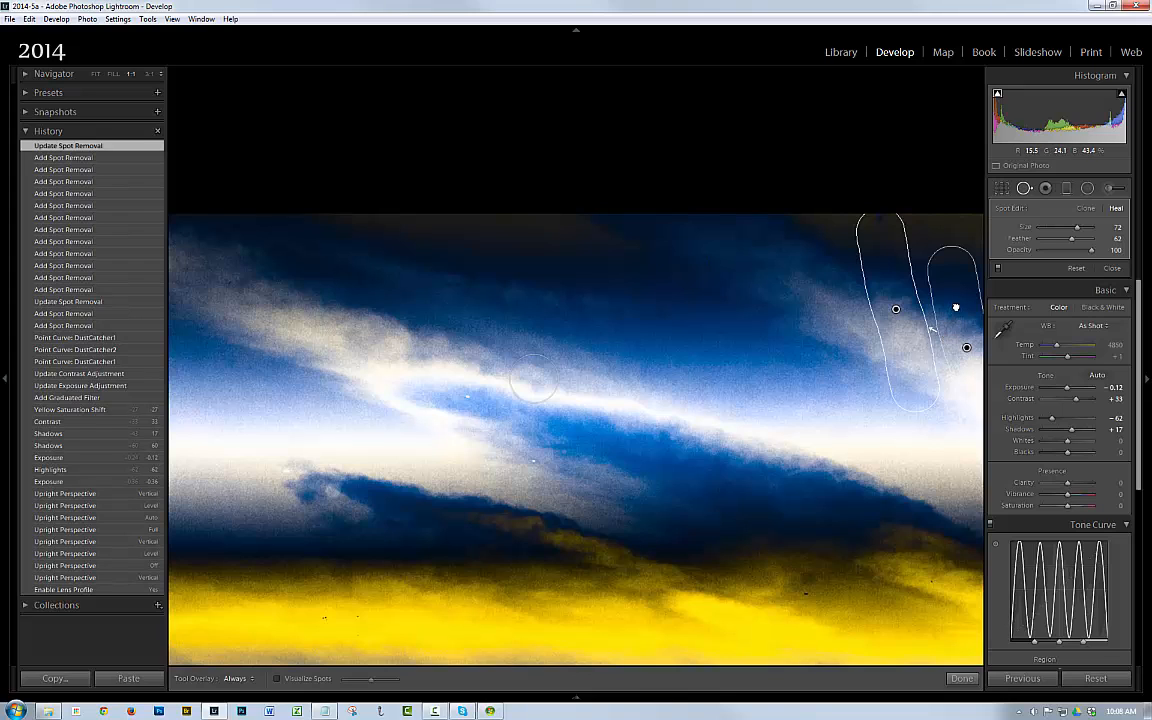
pyautogui.moveTo(956, 309)
pyautogui.mouseDown()
pyautogui.moveTo(956, 296)
pyautogui.moveTo(955, 312)
pyautogui.mouseUp()
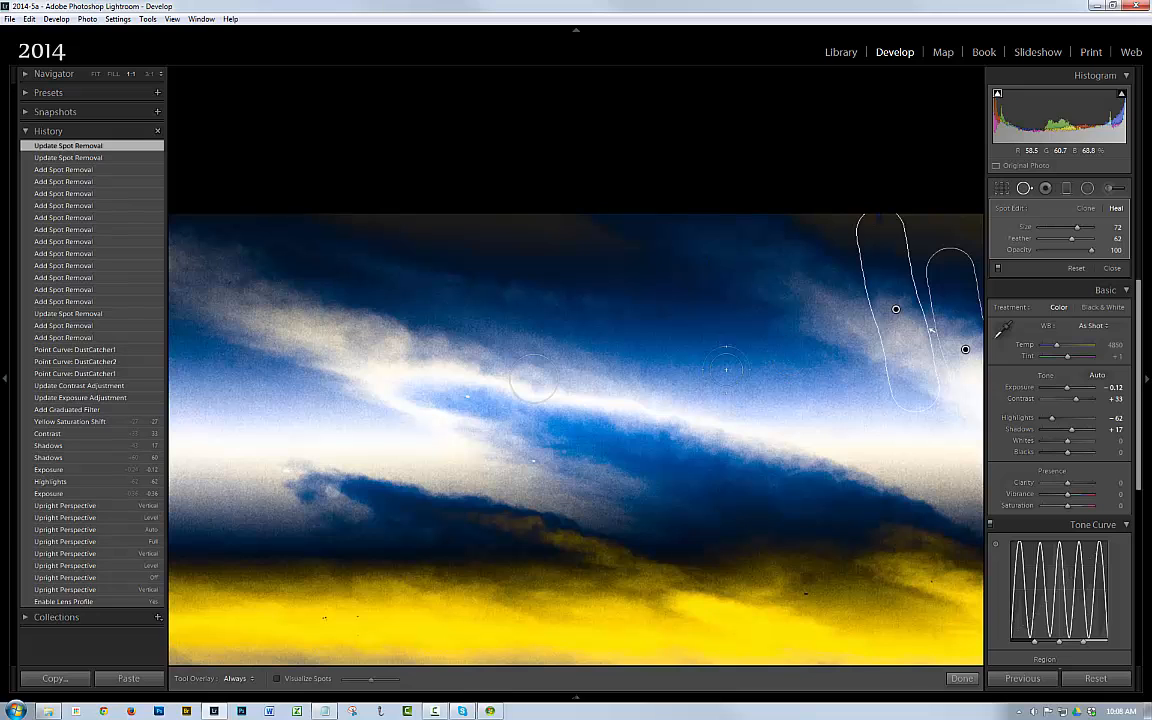
# - Heal the two white specks below the bright cloud, the dark dash in the upper blue sky, and the spot at the dark cloud's tip
pyautogui.click(460, 399)
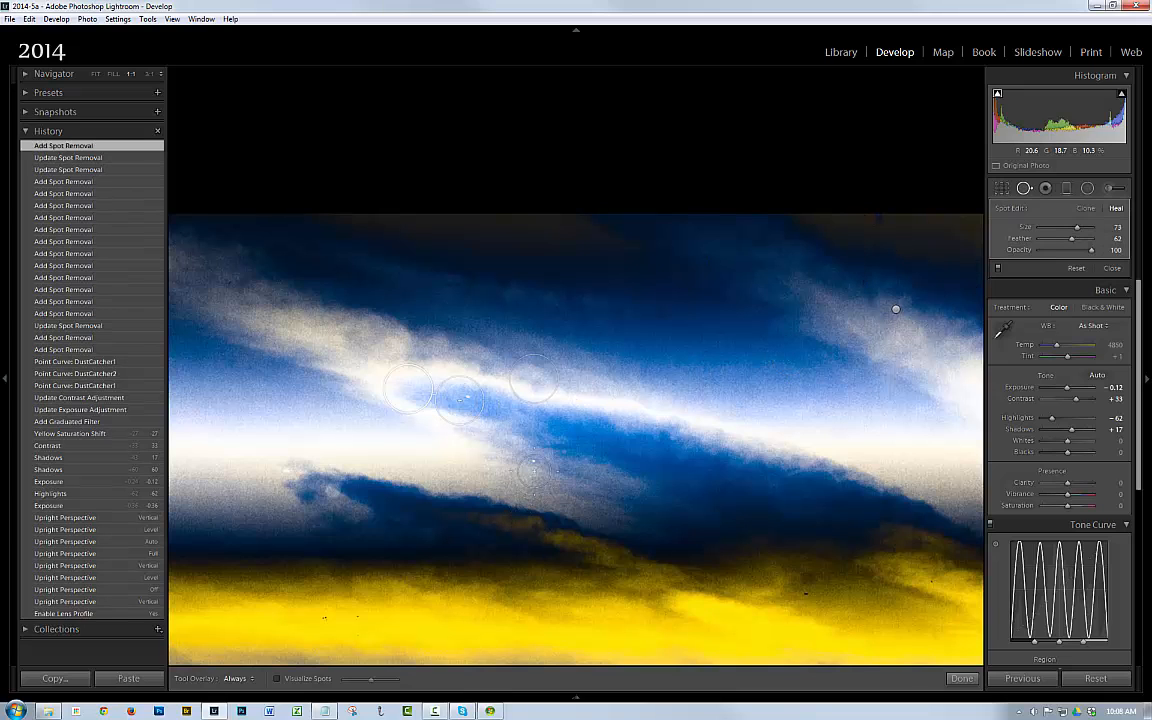
pyautogui.click(536, 464)
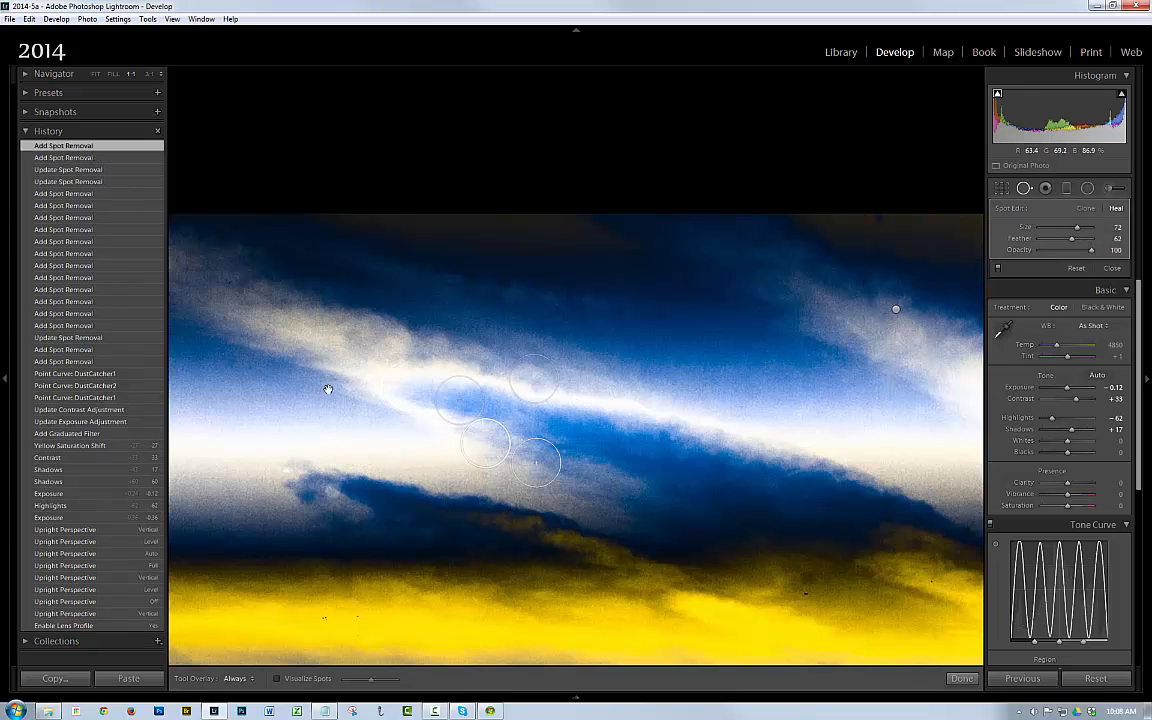
pyautogui.moveTo(328, 389); pyautogui.dragTo(884, 411)
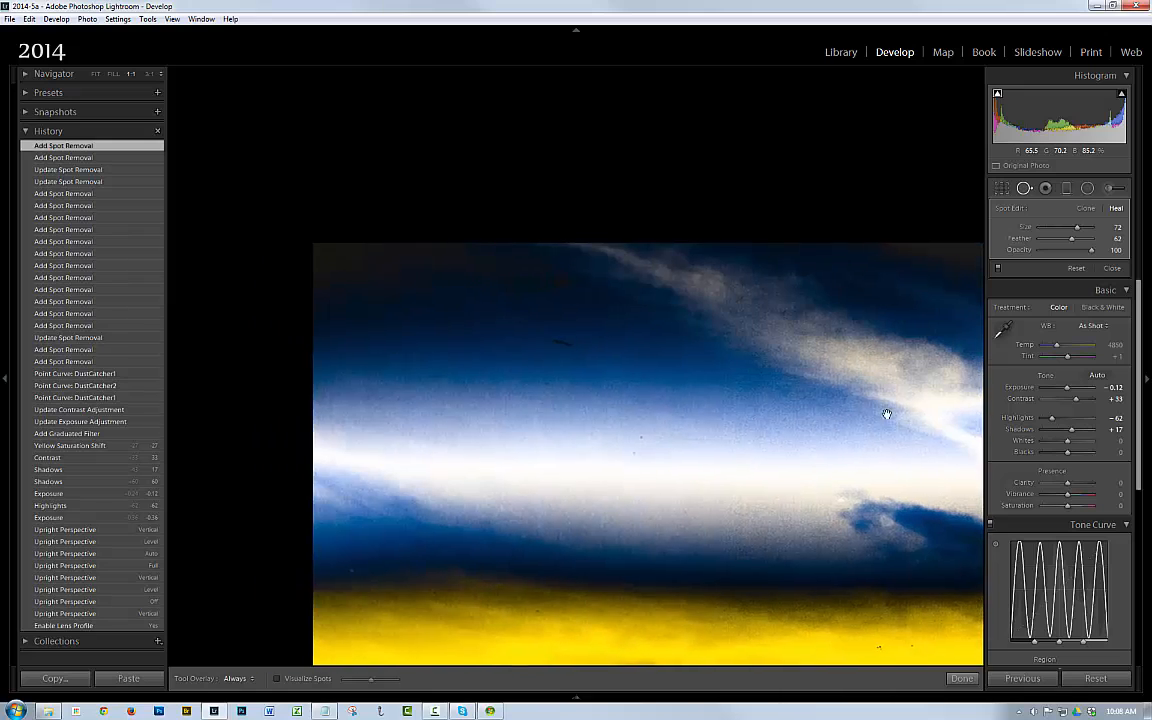
pyautogui.click(567, 343)
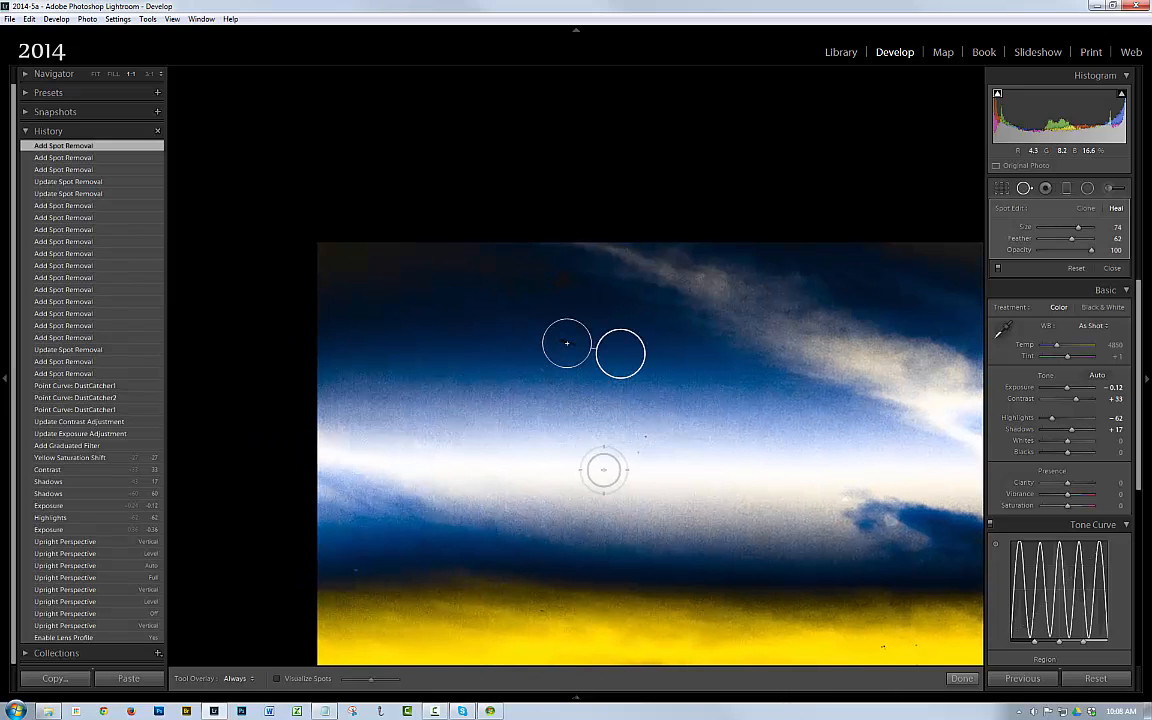
pyautogui.click(884, 517)
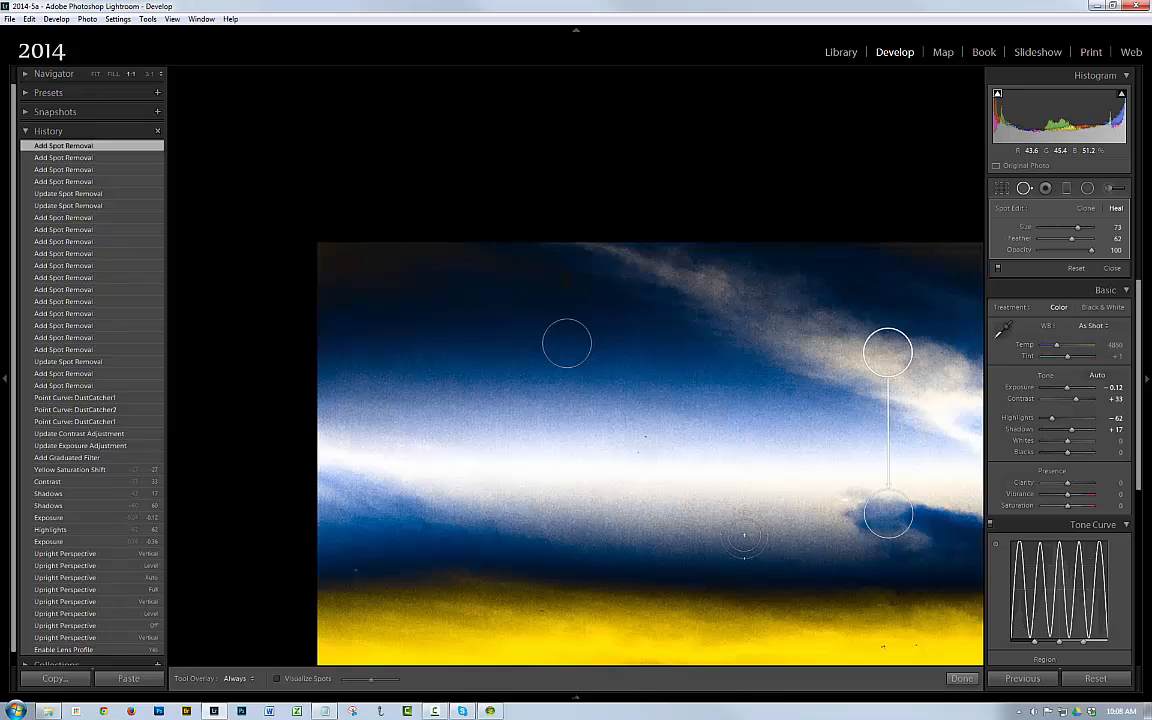
# - Heal the faint dust spot in the blue band just above the hills and the dark spot in the yellow band above it
pyautogui.moveTo(735, 532); pyautogui.dragTo(748, 272)
pyautogui.moveTo(707, 476)
pyautogui.mouseDown()
pyautogui.moveTo(718, 406)
pyautogui.moveTo(674, 393)
pyautogui.moveTo(405, 380)
pyautogui.mouseUp()
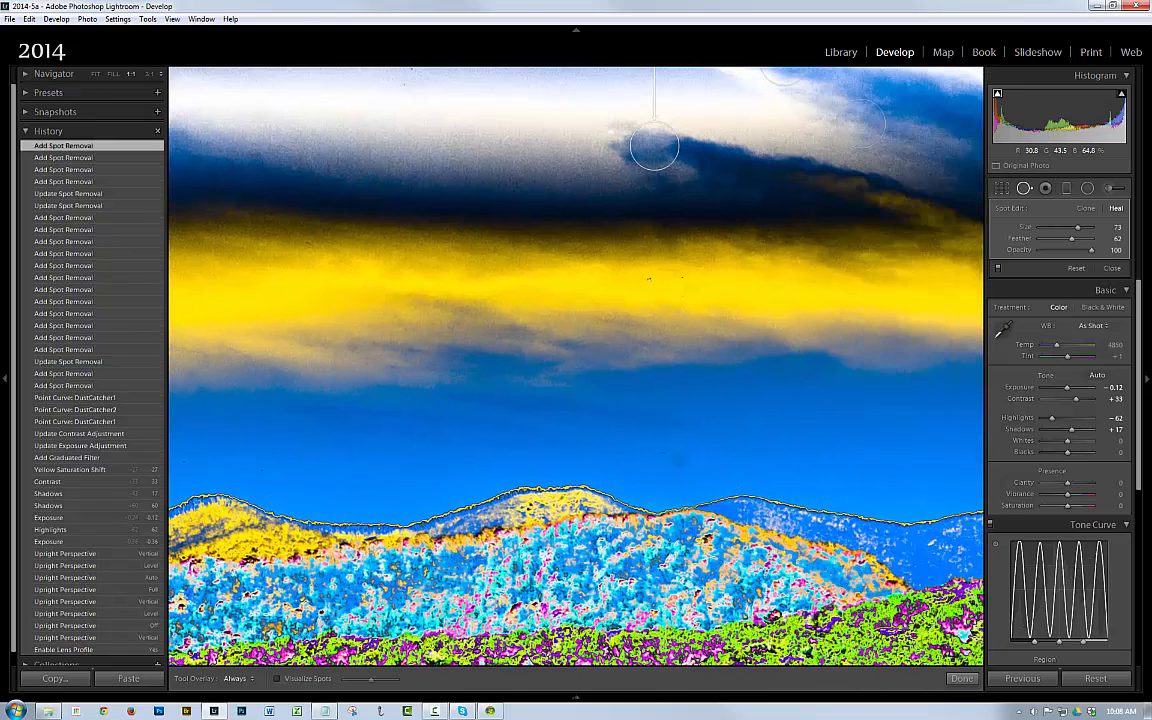
pyautogui.click(680, 455)
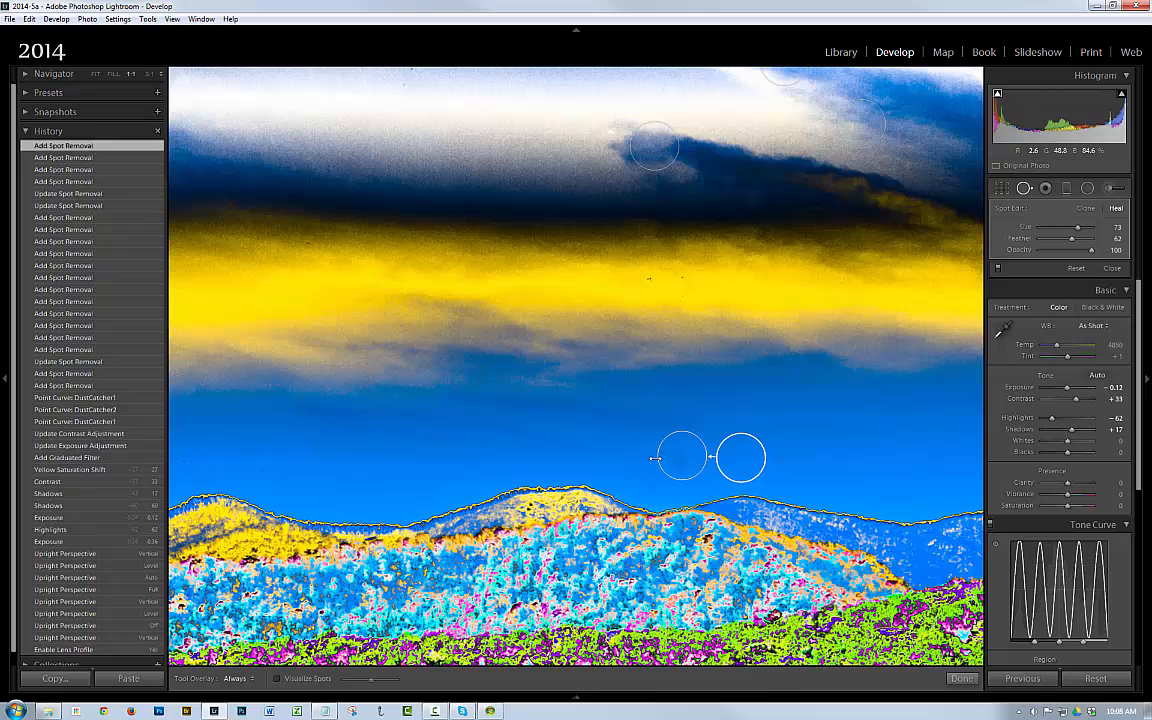
pyautogui.click(644, 272)
# - Heal the orange dash in the blue band, the specks at the yellow band's lower edge, and the dark spot in the yellow band
pyautogui.moveTo(488, 448)
pyautogui.mouseDown()
pyautogui.moveTo(245, 432)
pyautogui.moveTo(367, 449)
pyautogui.mouseUp()
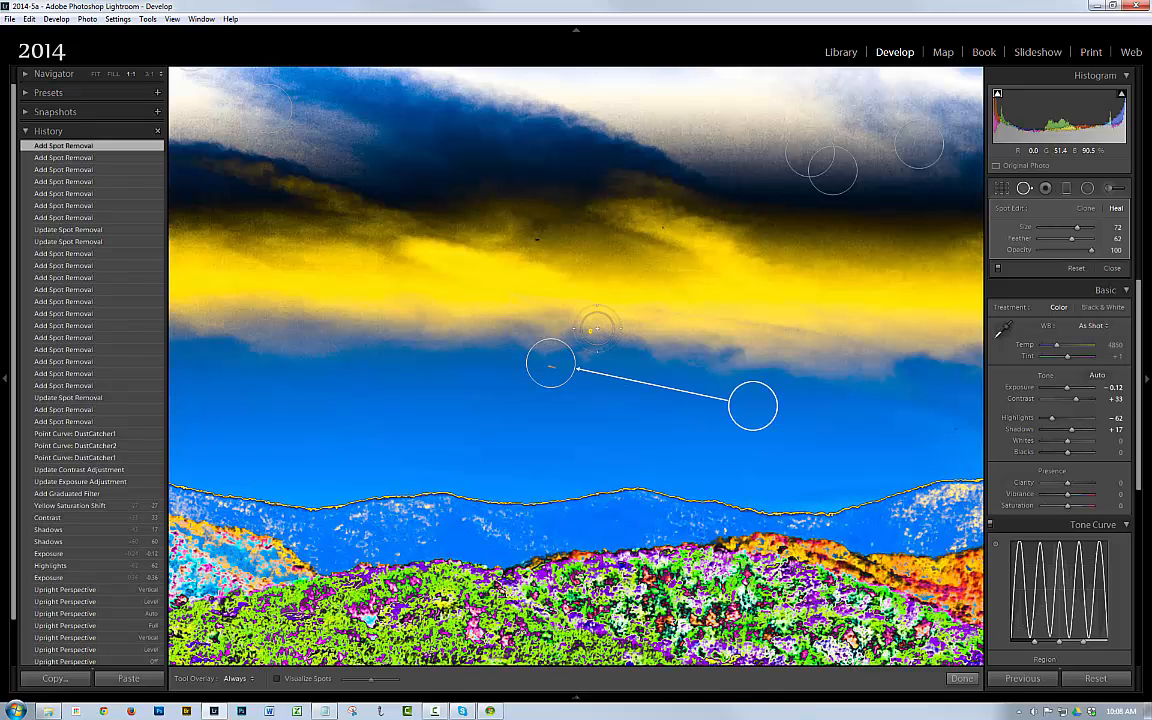
pyautogui.click(597, 331)
pyautogui.moveTo(596, 331)
pyautogui.mouseDown()
pyautogui.moveTo(548, 279)
pyautogui.moveTo(536, 228)
pyautogui.mouseUp()
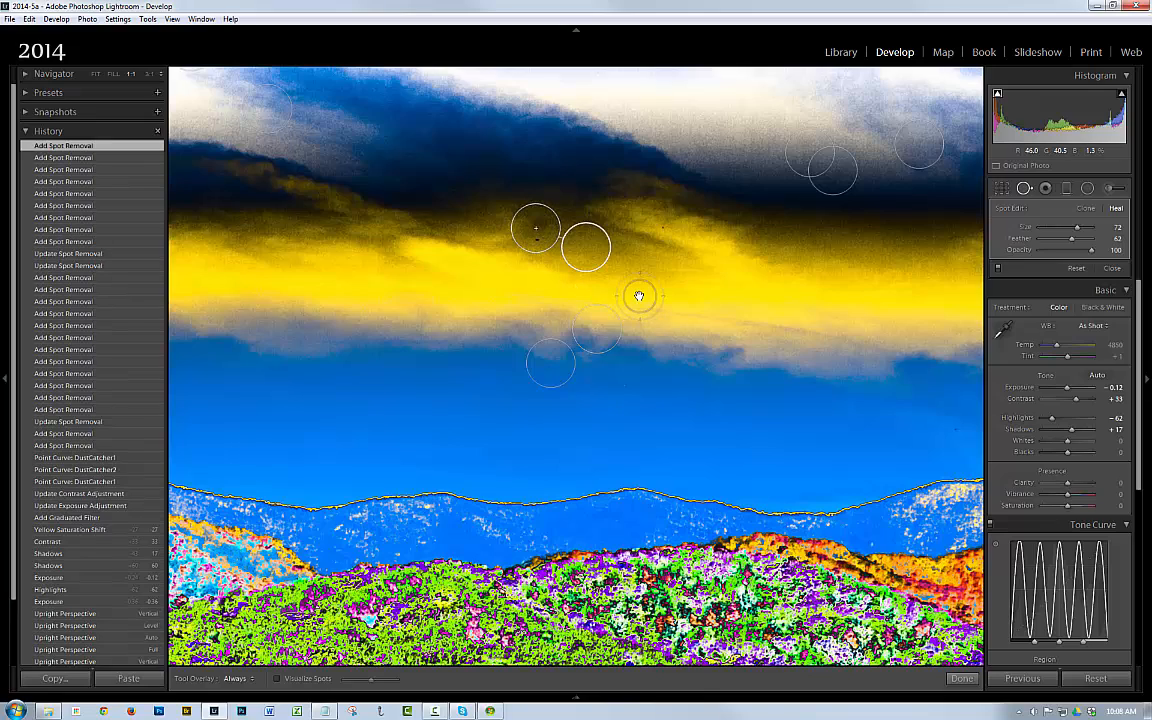
# - Heal two neighbouring dark spots in the yellow band above the mountain peak, repositioning the source of the first heal
pyautogui.moveTo(687, 398); pyautogui.dragTo(311, 416)
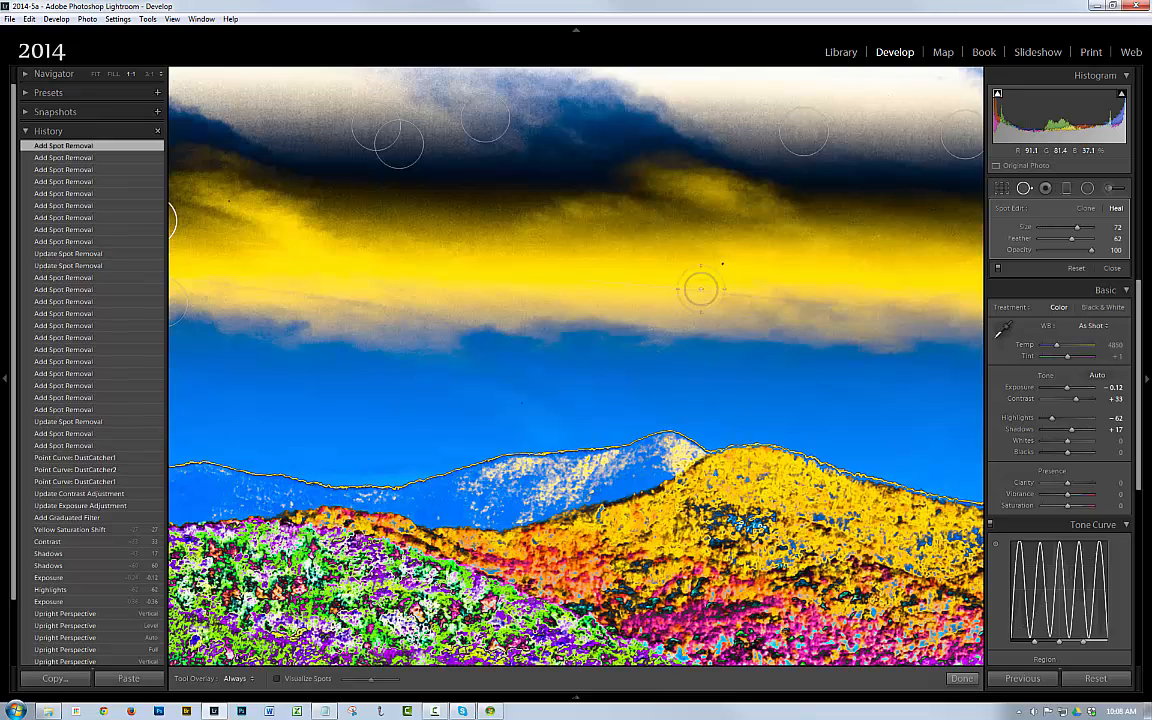
pyautogui.click(717, 263)
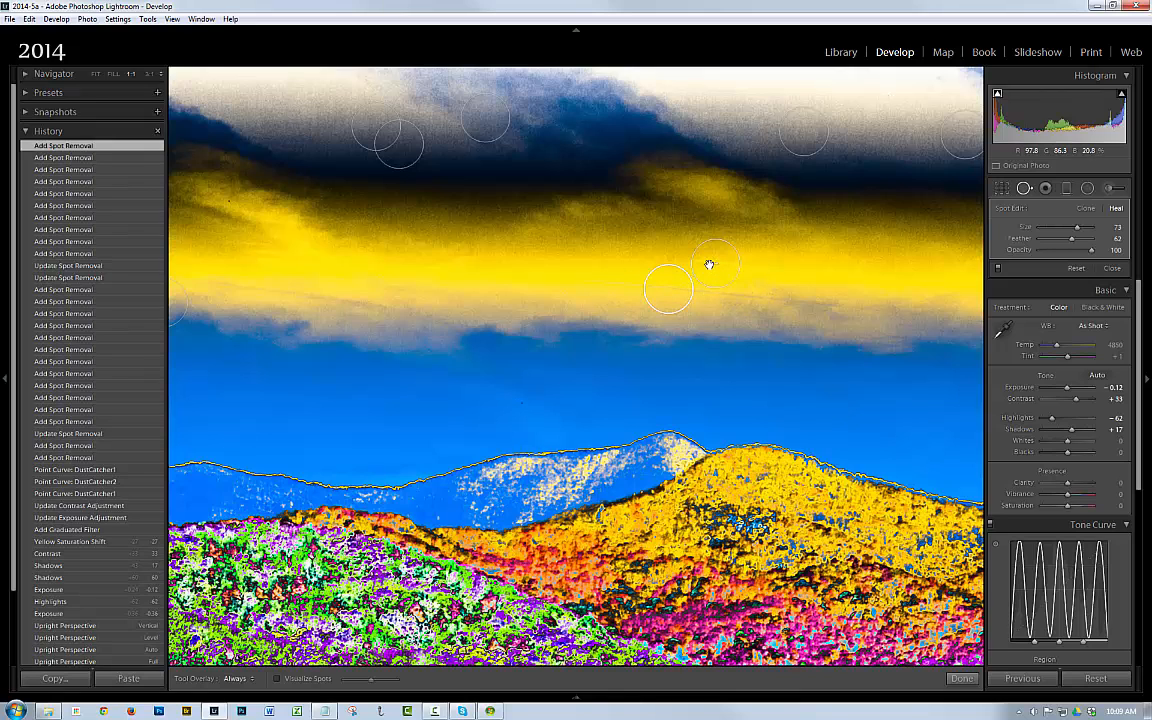
pyautogui.moveTo(664, 299)
pyautogui.mouseDown()
pyautogui.moveTo(753, 314)
pyautogui.moveTo(800, 260)
pyautogui.moveTo(799, 270)
pyautogui.mouseUp()
pyautogui.click(615, 248)
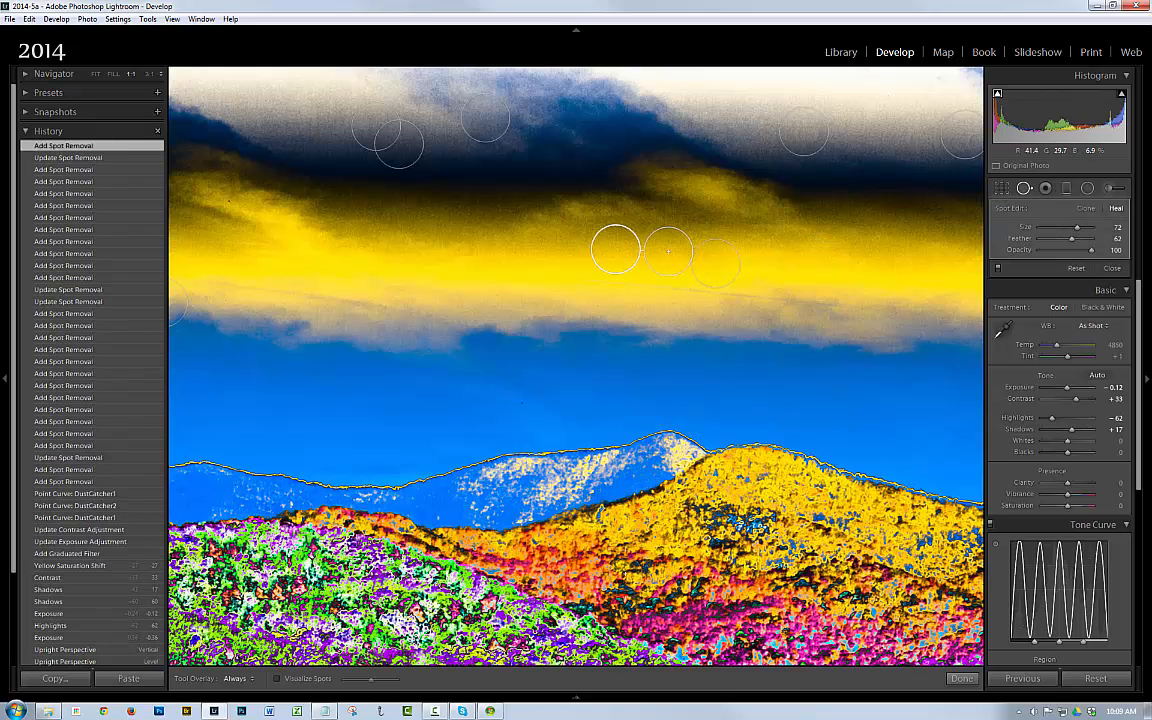
# - Close Spot Removal, fit the whole photo in view, and set the point curve to Linear
pyautogui.moveTo(718, 583); pyautogui.dragTo(258, 565)
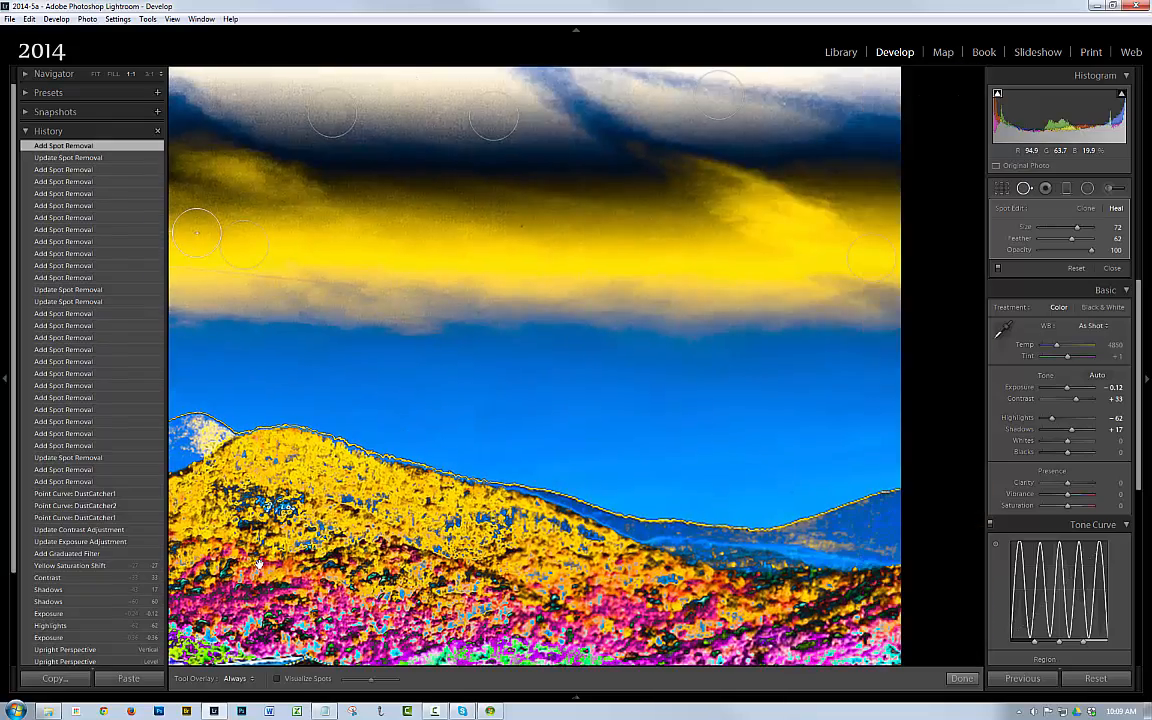
pyautogui.moveTo(594, 468); pyautogui.dragTo(890, 431)
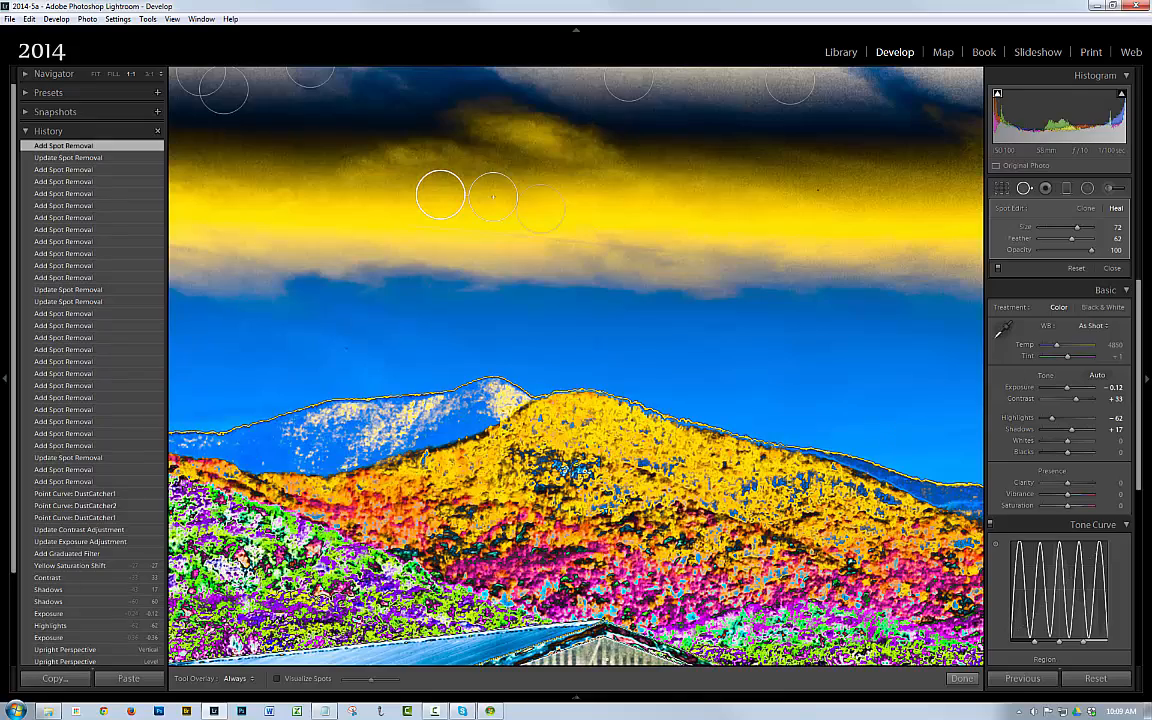
pyautogui.click(1025, 189)
pyautogui.click(560, 254)
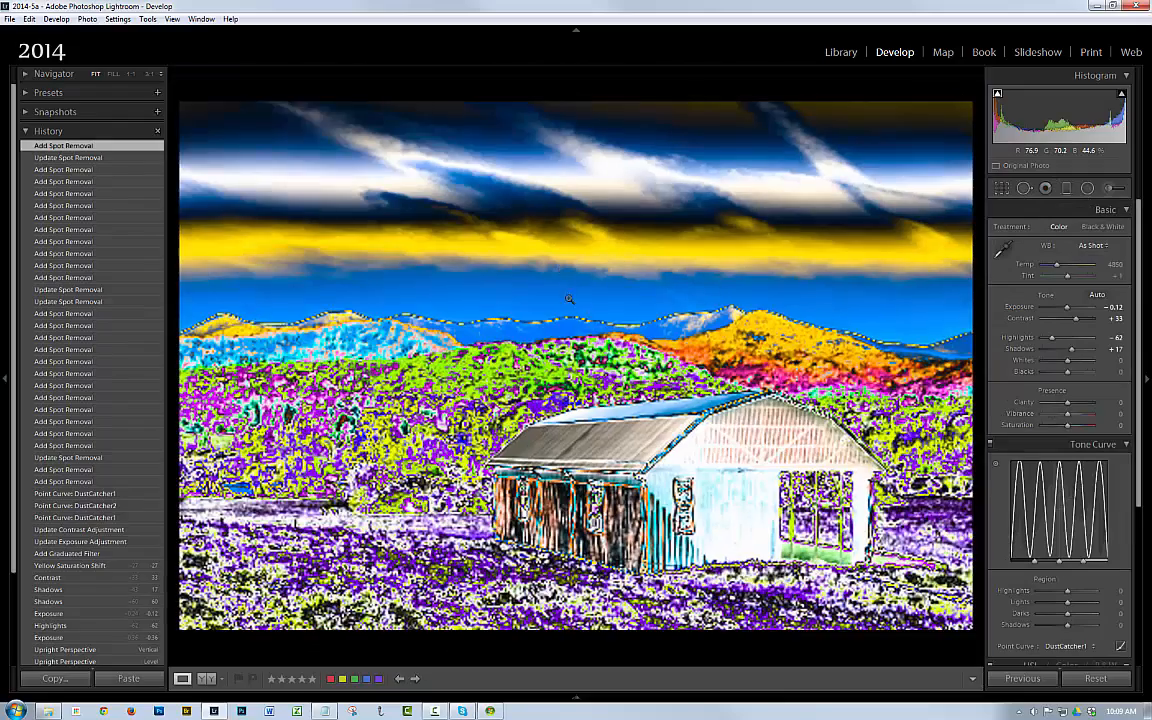
pyautogui.click(1066, 647)
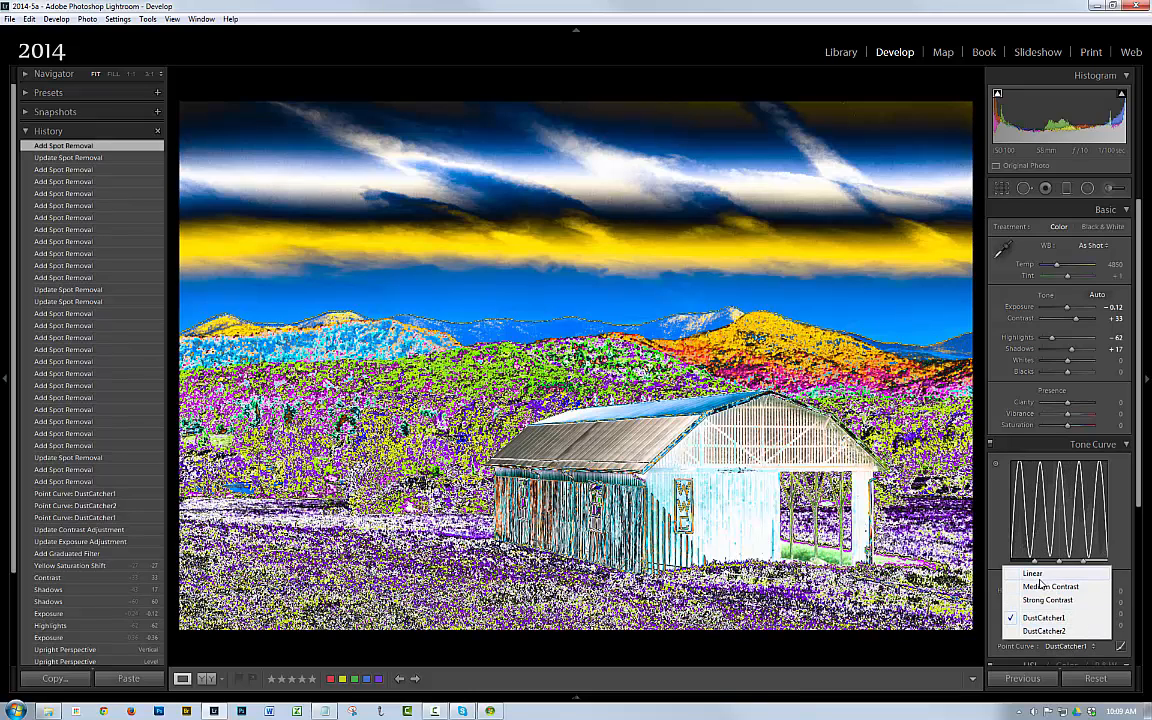
pyautogui.click(1036, 574)
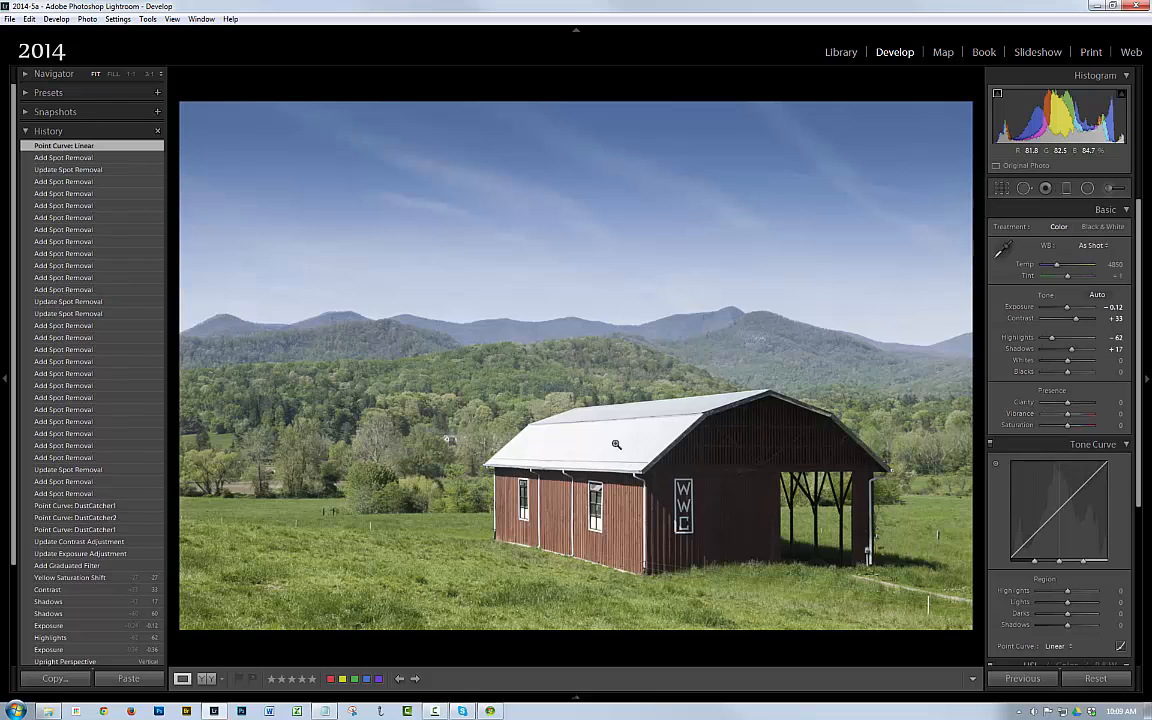
# - Heal one remaining spot in the sky above the low end of the ridge at 1:1, and return to the full photo view
pyautogui.click(950, 216)
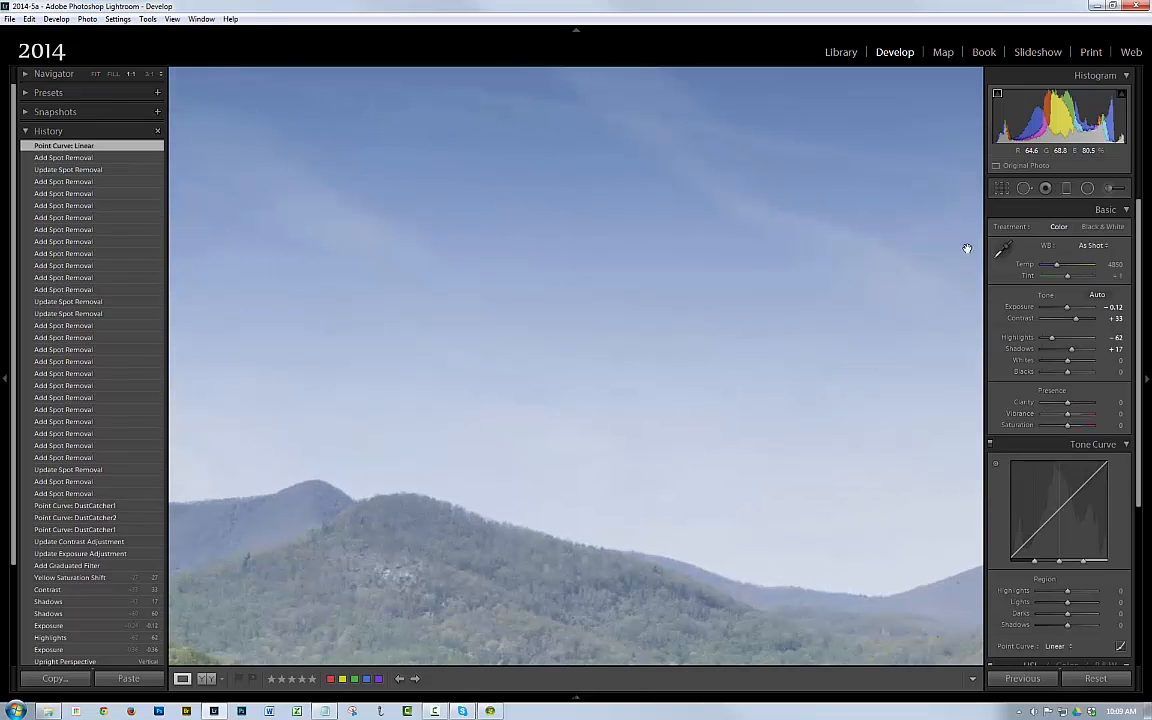
pyautogui.click(1025, 189)
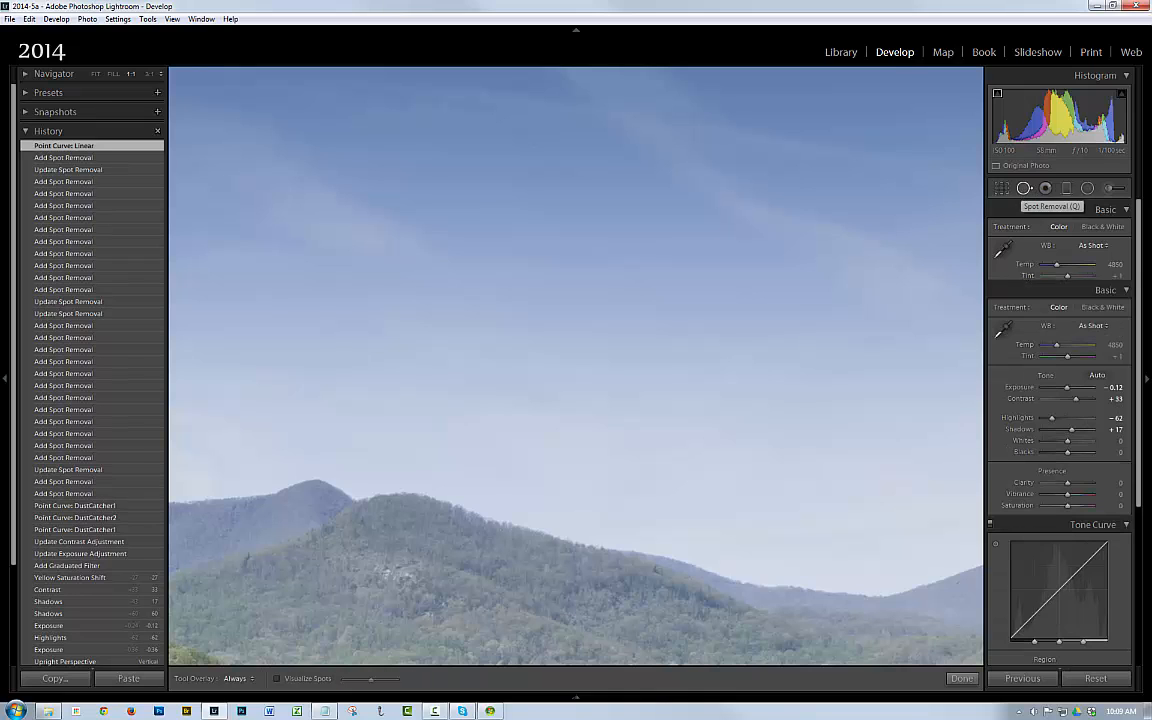
pyautogui.click(939, 215)
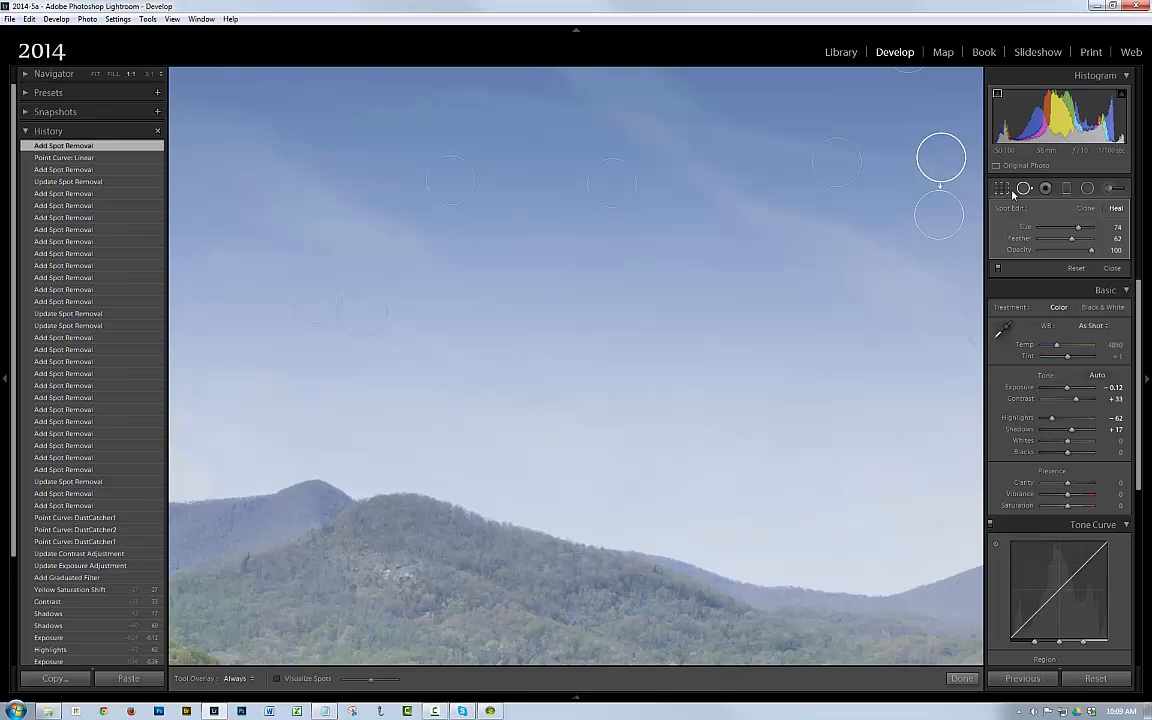
pyautogui.click(1023, 189)
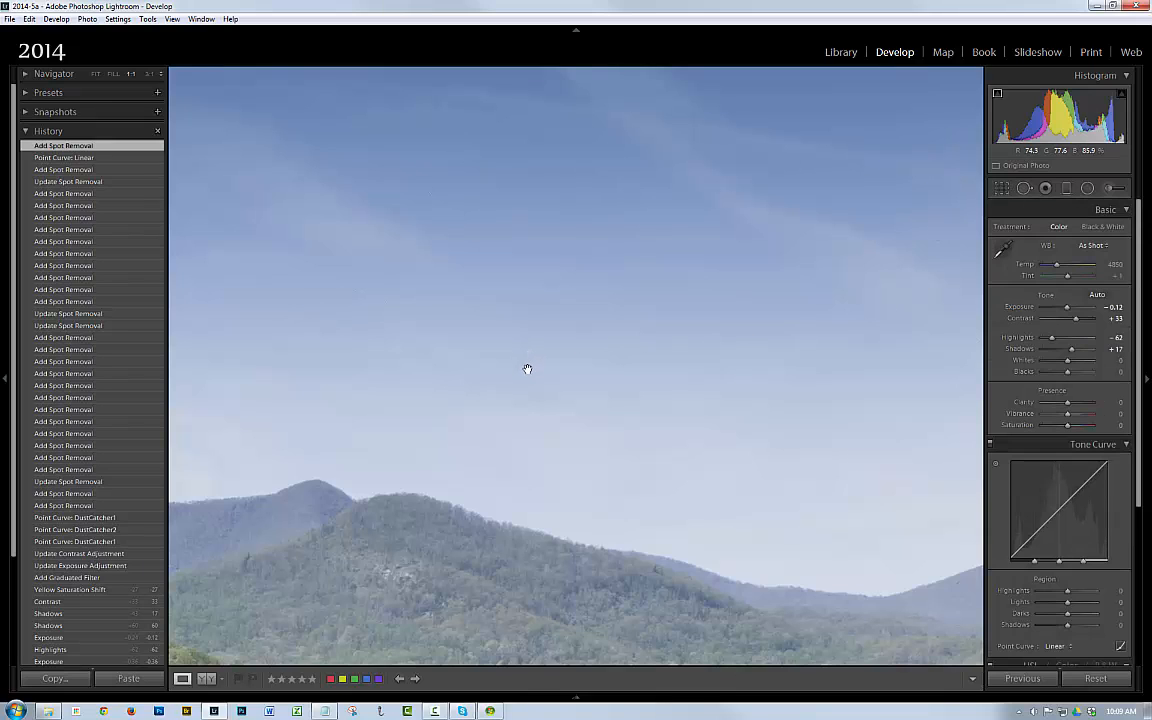
pyautogui.click(538, 401)
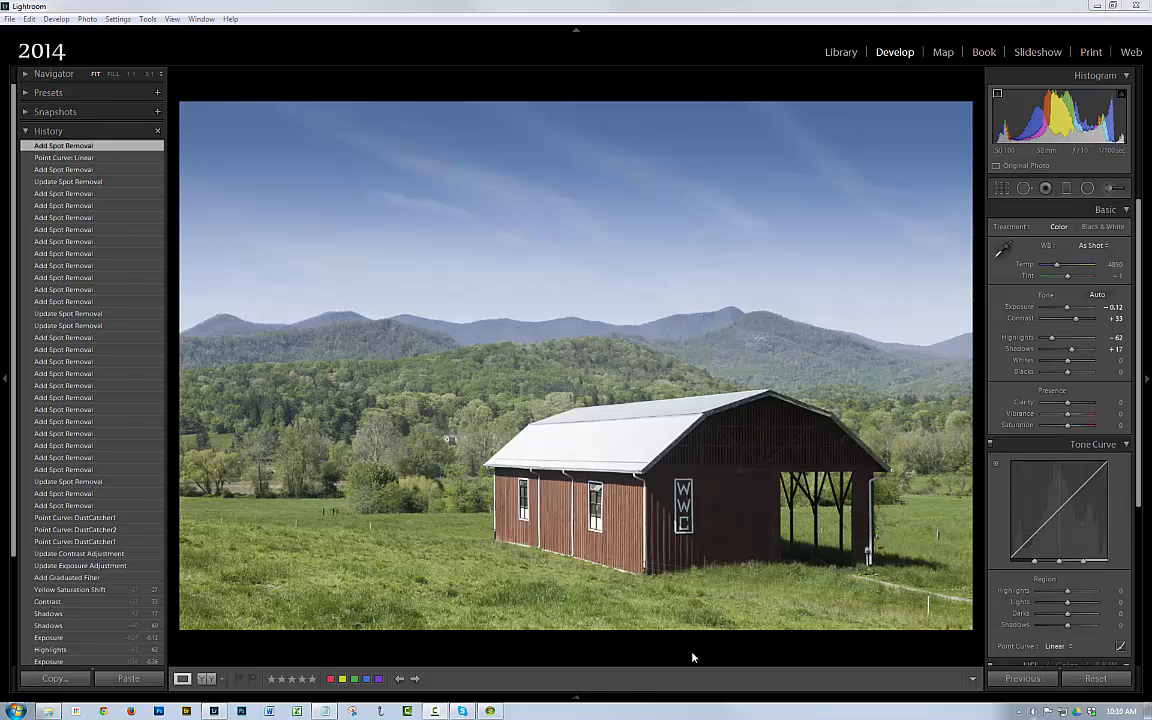
# - Heal the dark wooden post standing in the grass field beside the barn's open end at 1:1
pyautogui.click(678, 547)
pyautogui.click(600, 490)
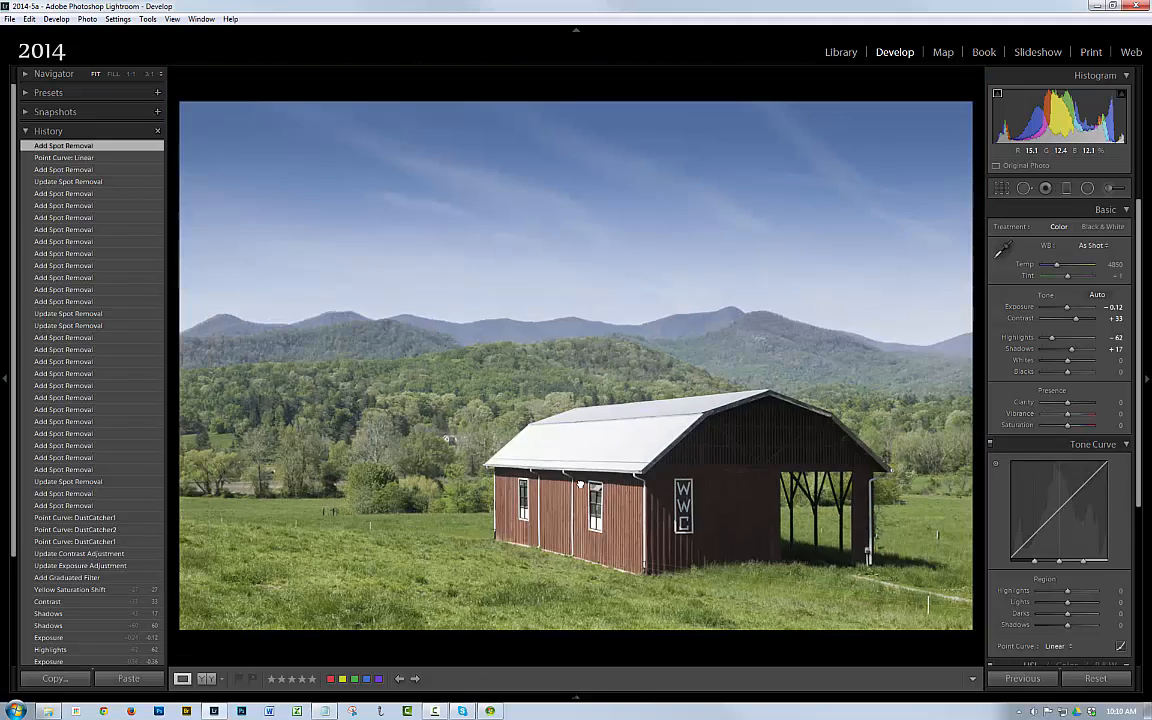
pyautogui.click(773, 590)
pyautogui.click(879, 568)
pyautogui.click(880, 570)
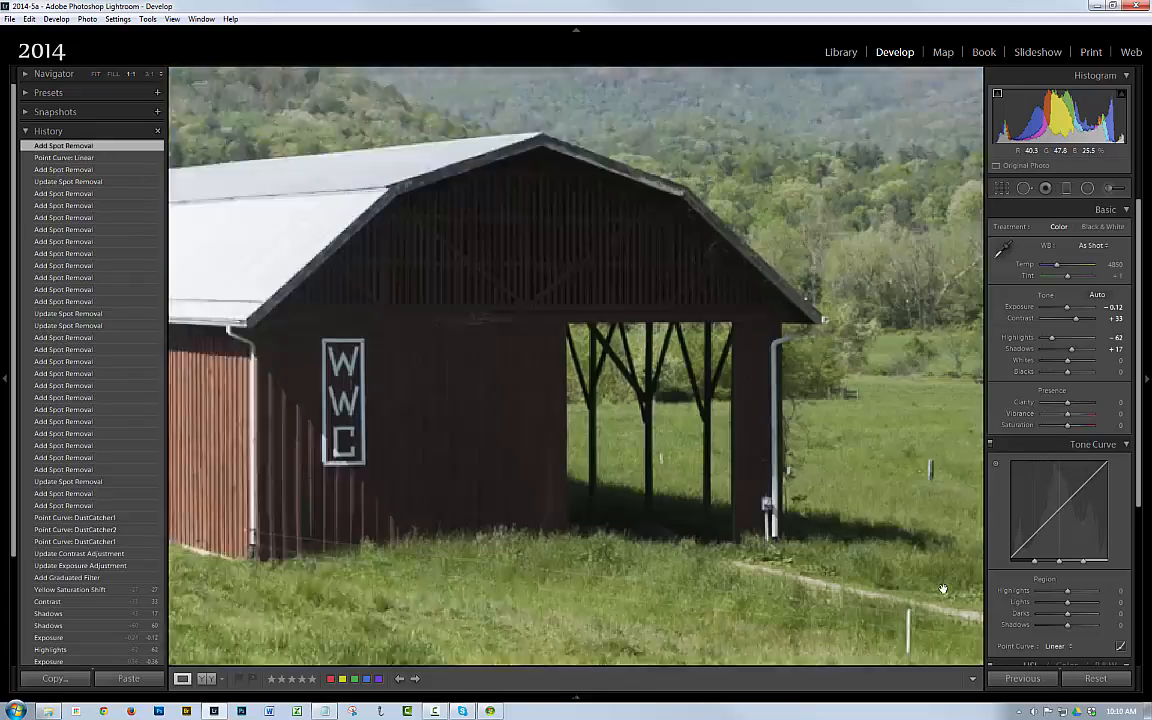
pyautogui.moveTo(916, 610); pyautogui.dragTo(727, 444)
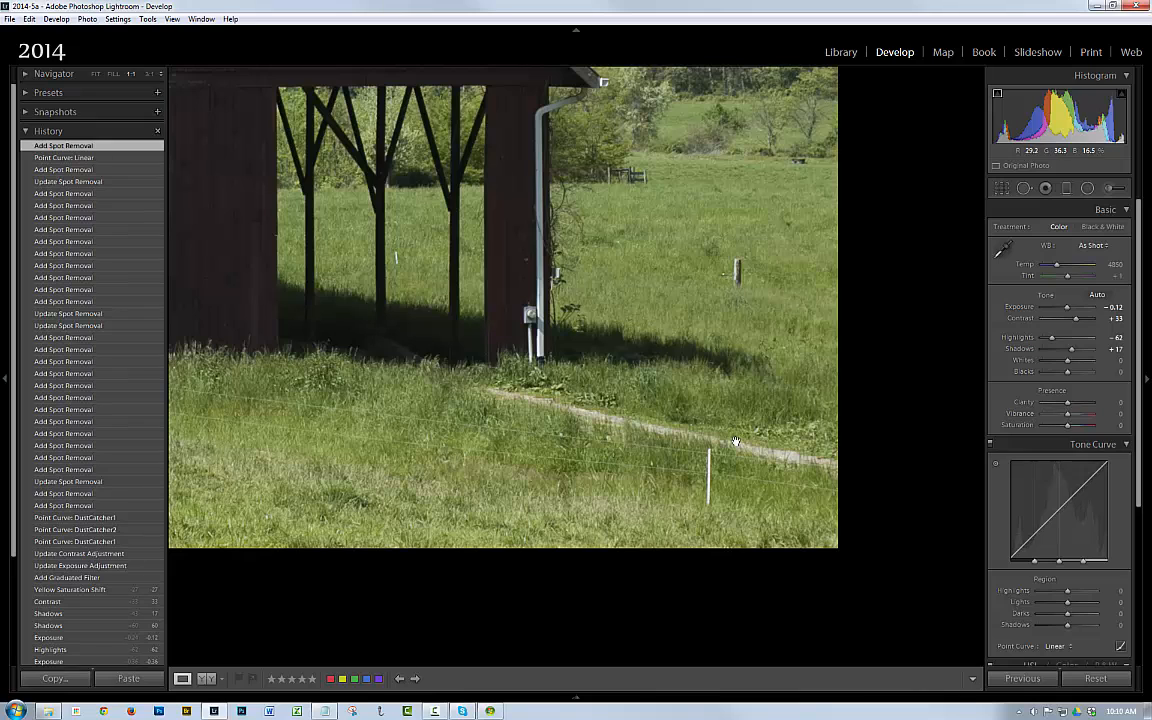
pyautogui.click(1024, 189)
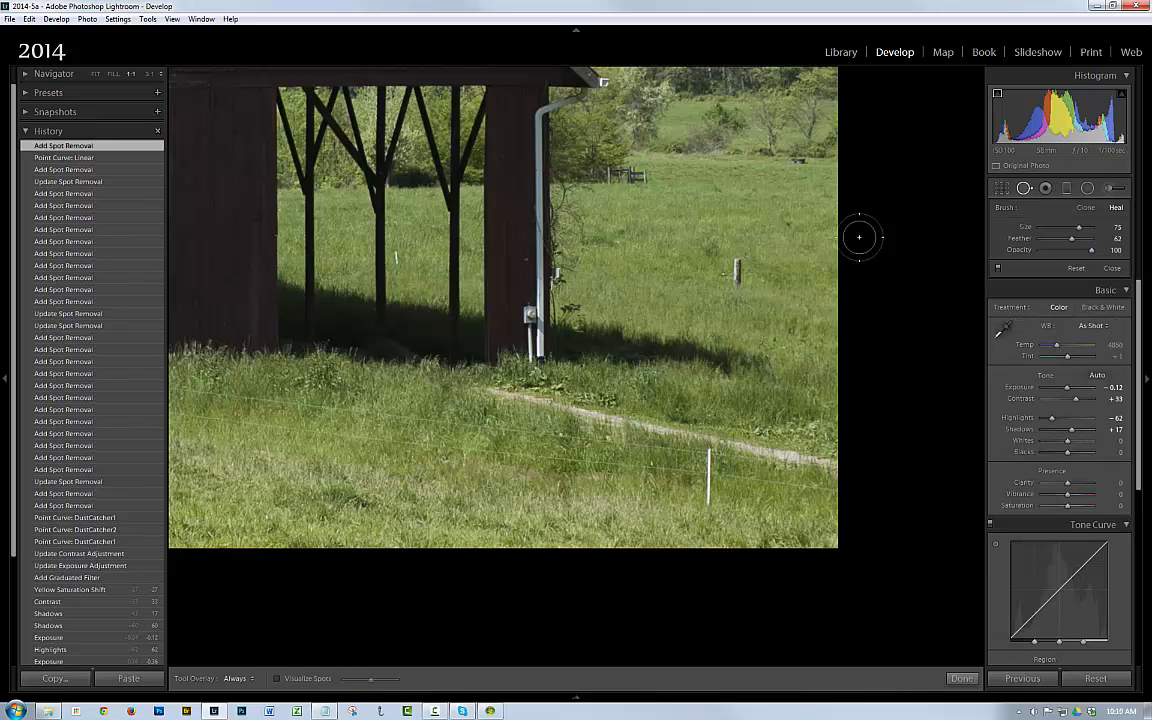
pyautogui.click(740, 270)
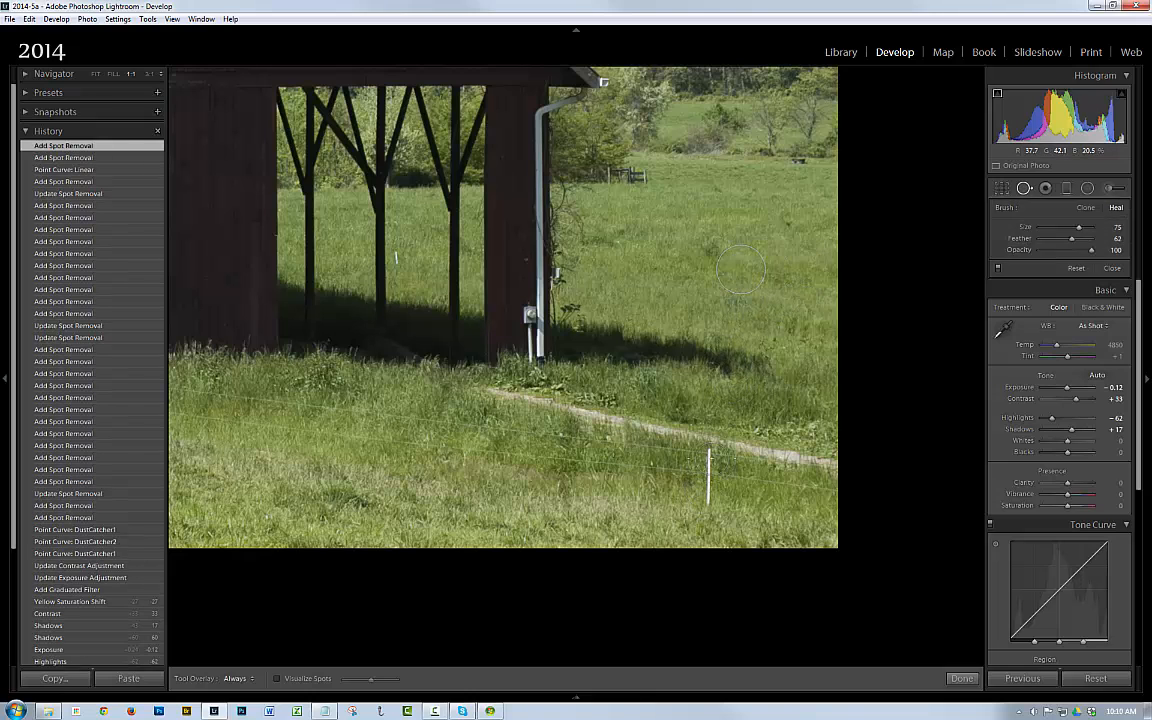
# - Heal the white post below the dirt path, reposition its source, close Spot Removal and return to the full photo view
pyautogui.moveTo(708, 452); pyautogui.dragTo(706, 504)
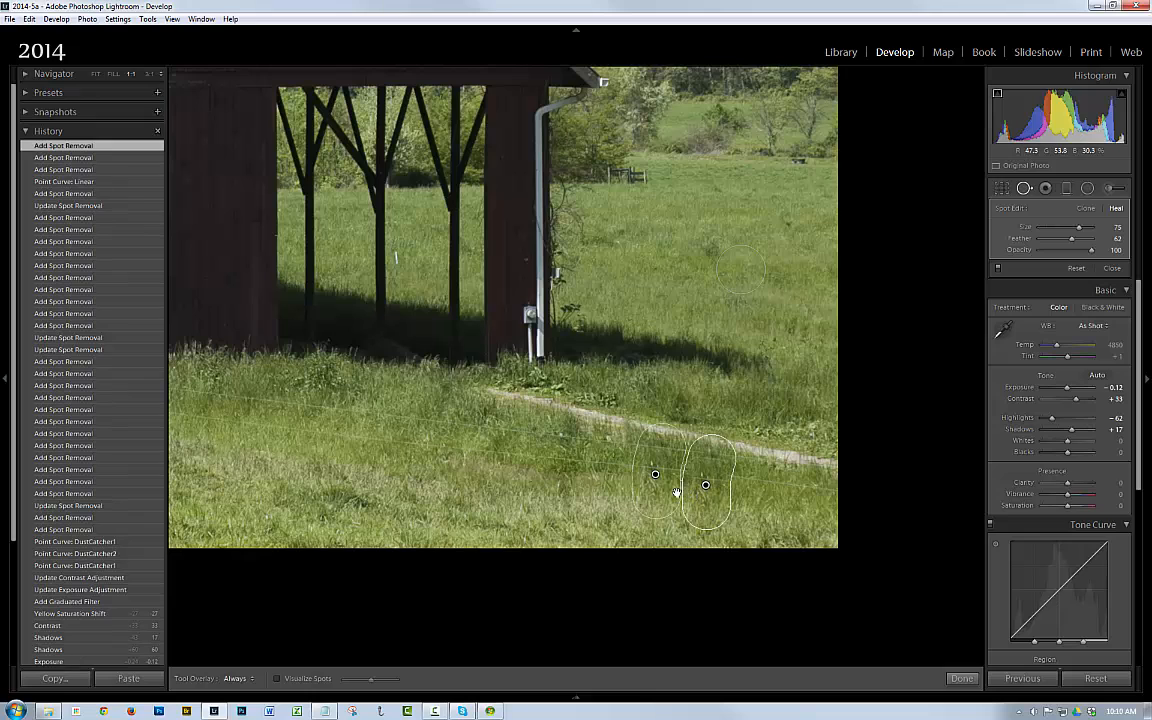
pyautogui.moveTo(658, 501)
pyautogui.mouseDown()
pyautogui.moveTo(646, 494)
pyautogui.moveTo(644, 515)
pyautogui.moveTo(705, 485)
pyautogui.mouseUp()
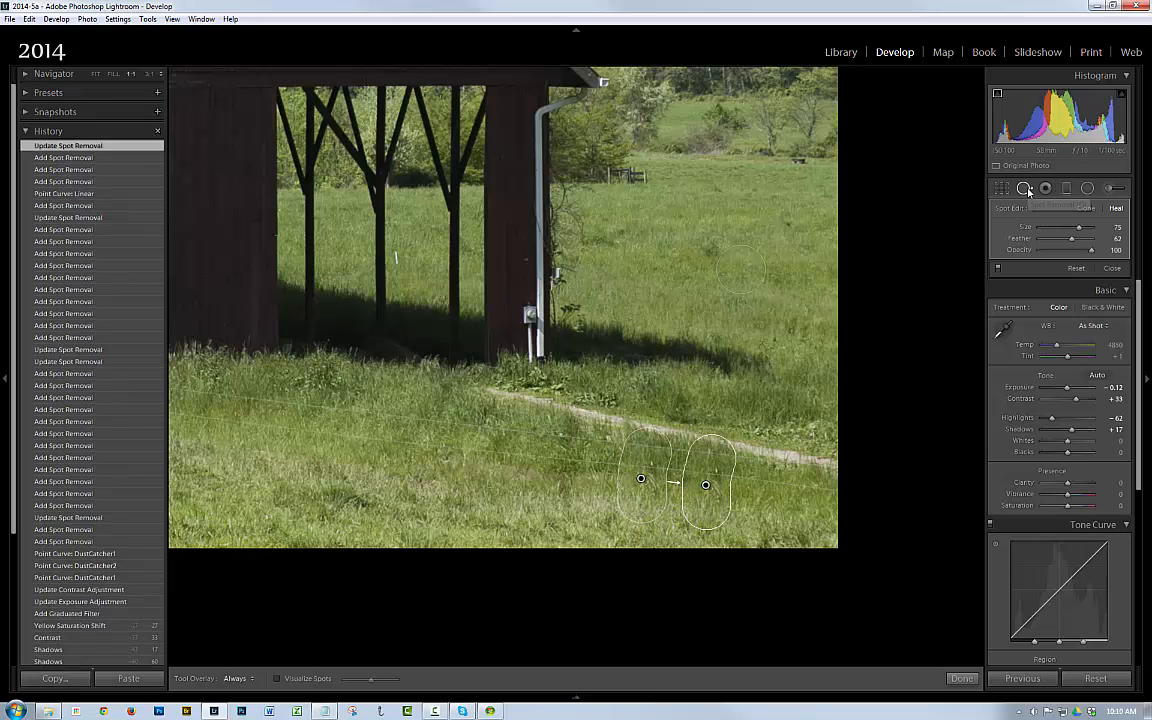
pyautogui.press('q')
pyautogui.click(489, 337)
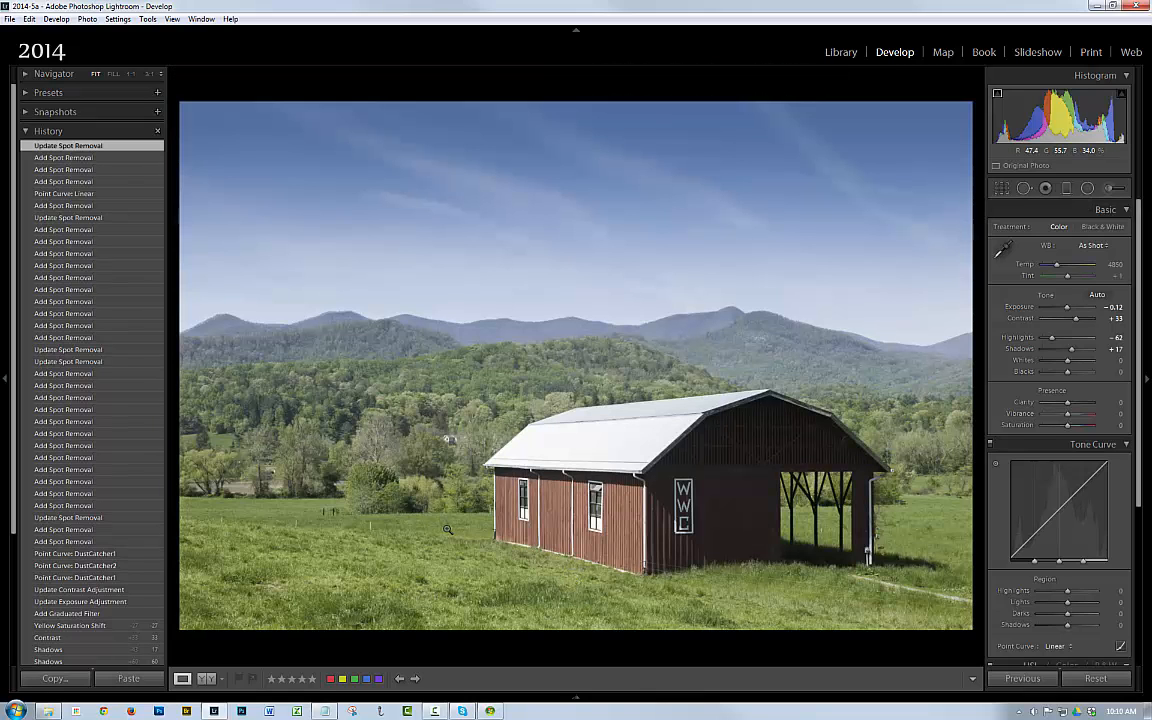
pyautogui.hotkey('ctrl', 'e')
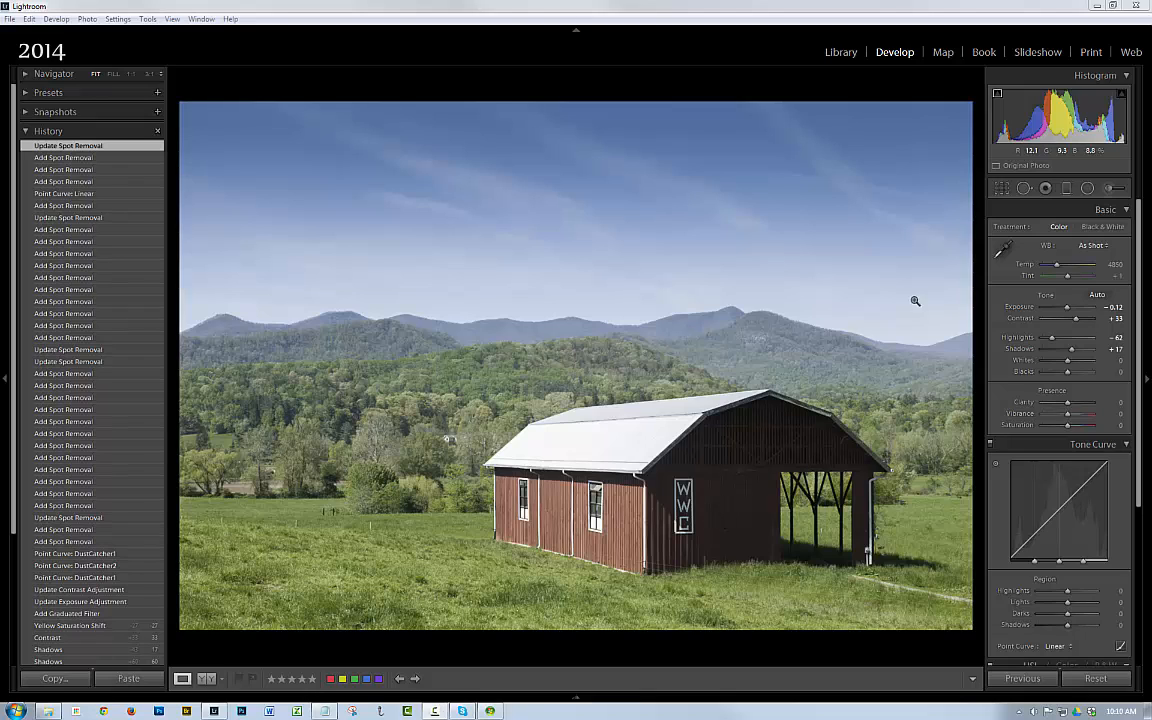
# - Start an Adjustment Brush mask with first strokes on the barn's front wall and gable, with the mask overlay shown
pyautogui.click(1112, 190)
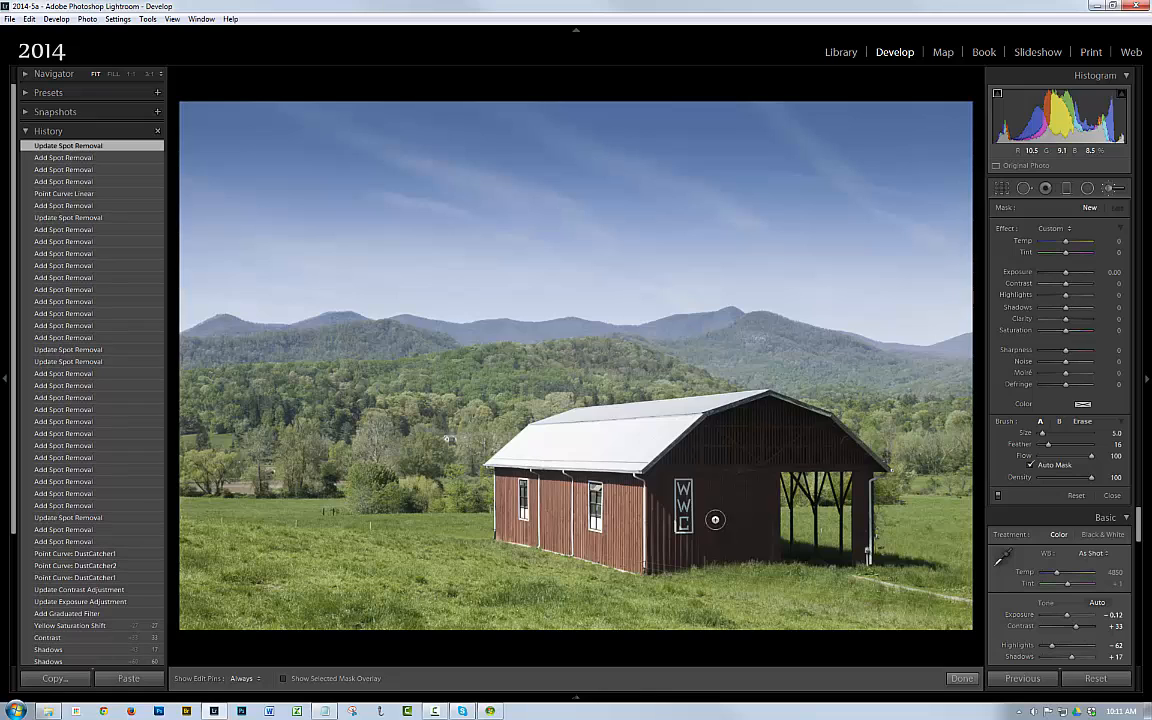
pyautogui.press('h')
pyautogui.press('h')
pyautogui.click(728, 525)
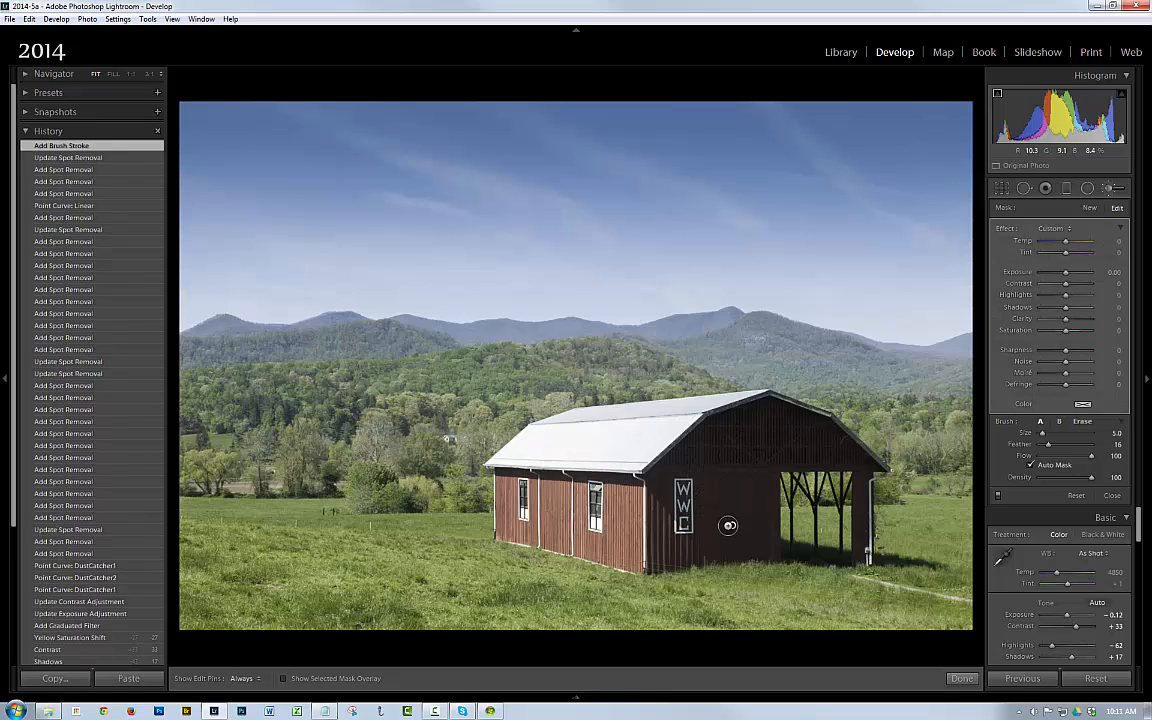
pyautogui.moveTo(729, 525)
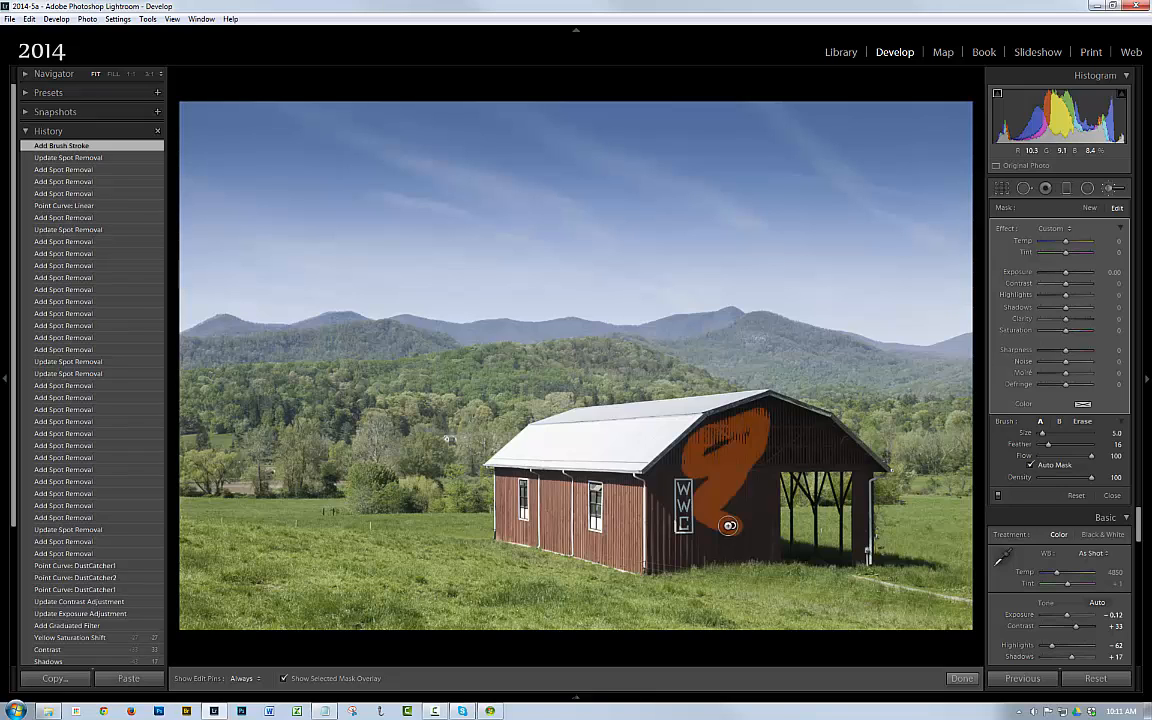
pyautogui.press('h')
pyautogui.moveTo(742, 441); pyautogui.dragTo(685, 450)
pyautogui.press('h')
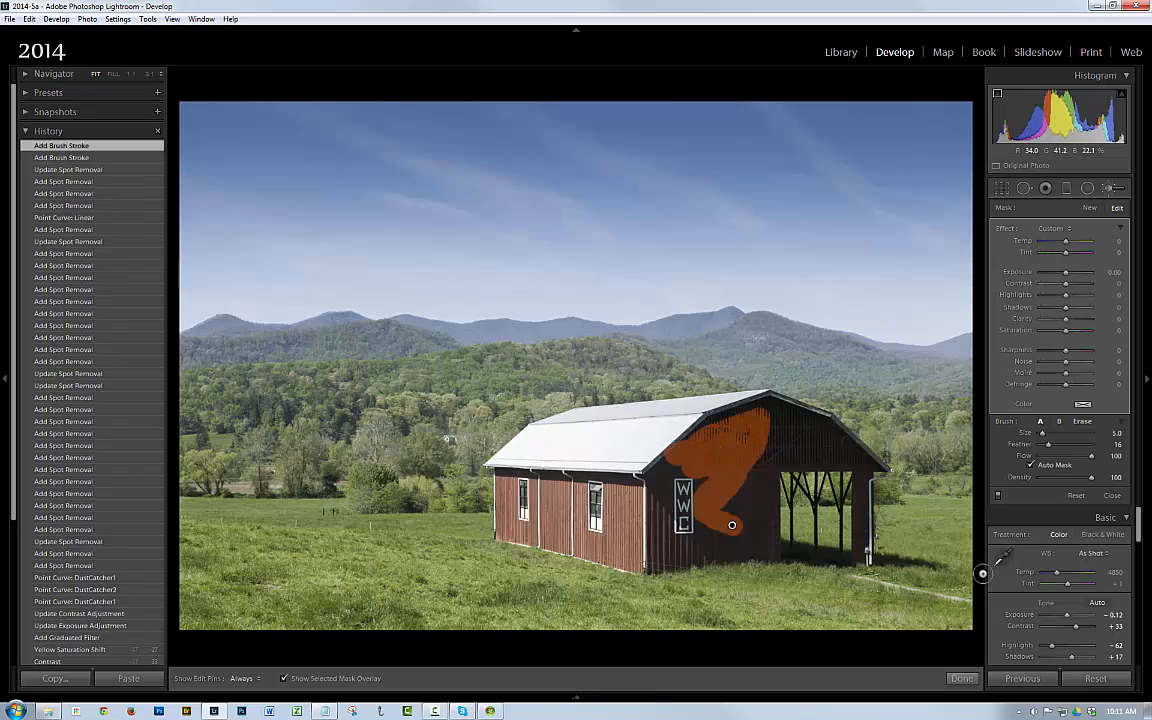
# - Set the brush size to 5.9 and feather to 13 with Auto Mask on, and paint the rest of the barn's shaded front
pyautogui.click(1050, 466)
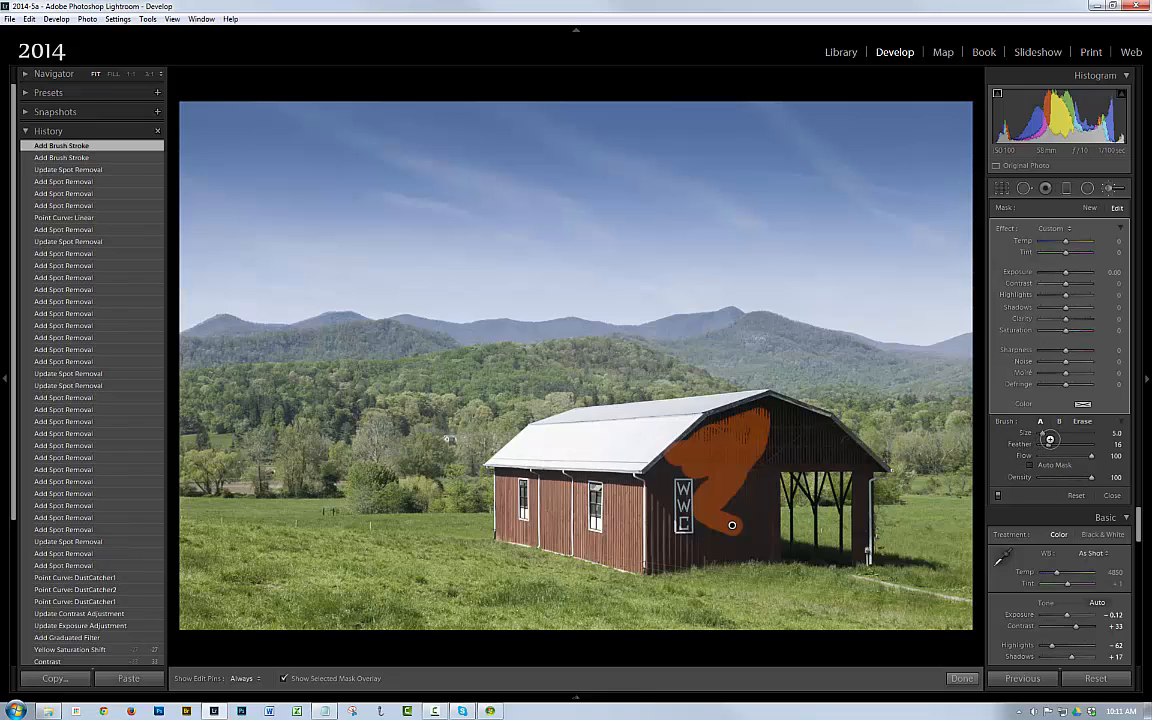
pyautogui.moveTo(1044, 432); pyautogui.dragTo(1043, 433)
pyautogui.moveTo(1047, 444)
pyautogui.mouseDown()
pyautogui.moveTo(1034, 448)
pyautogui.moveTo(1046, 448)
pyautogui.mouseUp()
pyautogui.click(1029, 464)
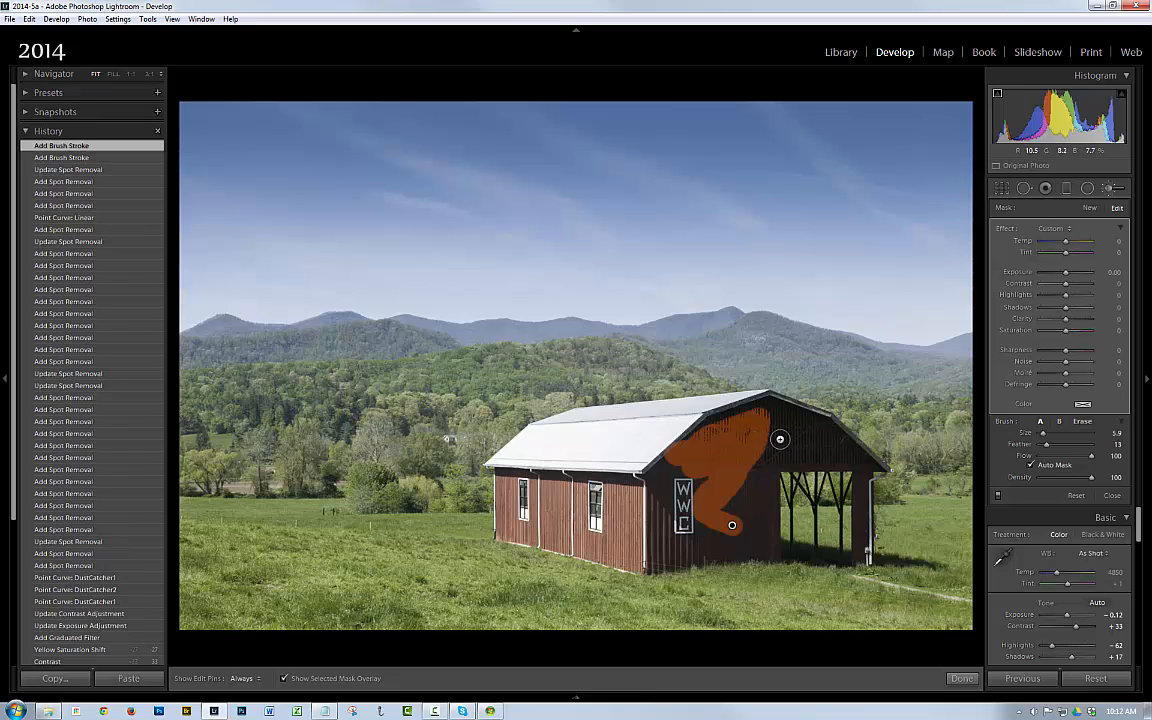
pyautogui.moveTo(777, 437)
pyautogui.mouseDown()
pyautogui.moveTo(783, 411)
pyautogui.moveTo(836, 419)
pyautogui.moveTo(849, 442)
pyautogui.moveTo(784, 404)
pyautogui.moveTo(694, 419)
pyautogui.moveTo(648, 511)
pyautogui.mouseUp()
pyautogui.moveTo(651, 555)
pyautogui.mouseDown()
pyautogui.moveTo(769, 558)
pyautogui.moveTo(772, 458)
pyautogui.moveTo(739, 486)
pyautogui.moveTo(636, 429)
pyautogui.moveTo(605, 438)
pyautogui.moveTo(611, 428)
pyautogui.moveTo(671, 536)
pyautogui.moveTo(728, 530)
pyautogui.moveTo(760, 500)
pyautogui.moveTo(723, 508)
pyautogui.moveTo(633, 440)
pyautogui.moveTo(608, 455)
pyautogui.moveTo(700, 532)
pyautogui.moveTo(612, 480)
pyautogui.moveTo(681, 450)
pyautogui.mouseUp()
pyautogui.press('h')
pyautogui.press('h')
pyautogui.moveTo(732, 525)
pyautogui.mouseDown()
pyautogui.moveTo(800, 460)
pyautogui.moveTo(840, 450)
pyautogui.moveTo(862, 465)
pyautogui.moveTo(784, 444)
pyautogui.moveTo(790, 430)
pyautogui.moveTo(825, 462)
pyautogui.moveTo(869, 465)
pyautogui.moveTo(726, 381)
pyautogui.mouseUp()
pyautogui.press('h')
pyautogui.press('h')
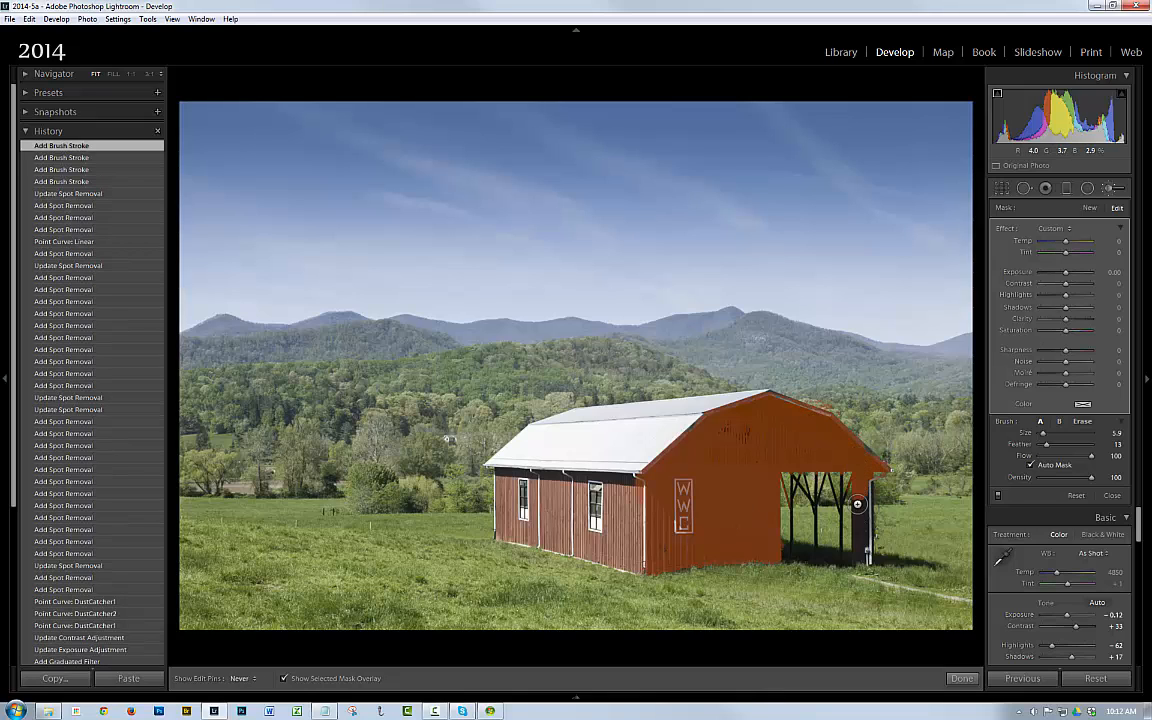
pyautogui.moveTo(856, 459)
pyautogui.mouseDown()
pyautogui.moveTo(863, 504)
pyautogui.moveTo(776, 433)
pyautogui.moveTo(793, 444)
pyautogui.moveTo(778, 412)
pyautogui.mouseUp()
pyautogui.press('h')
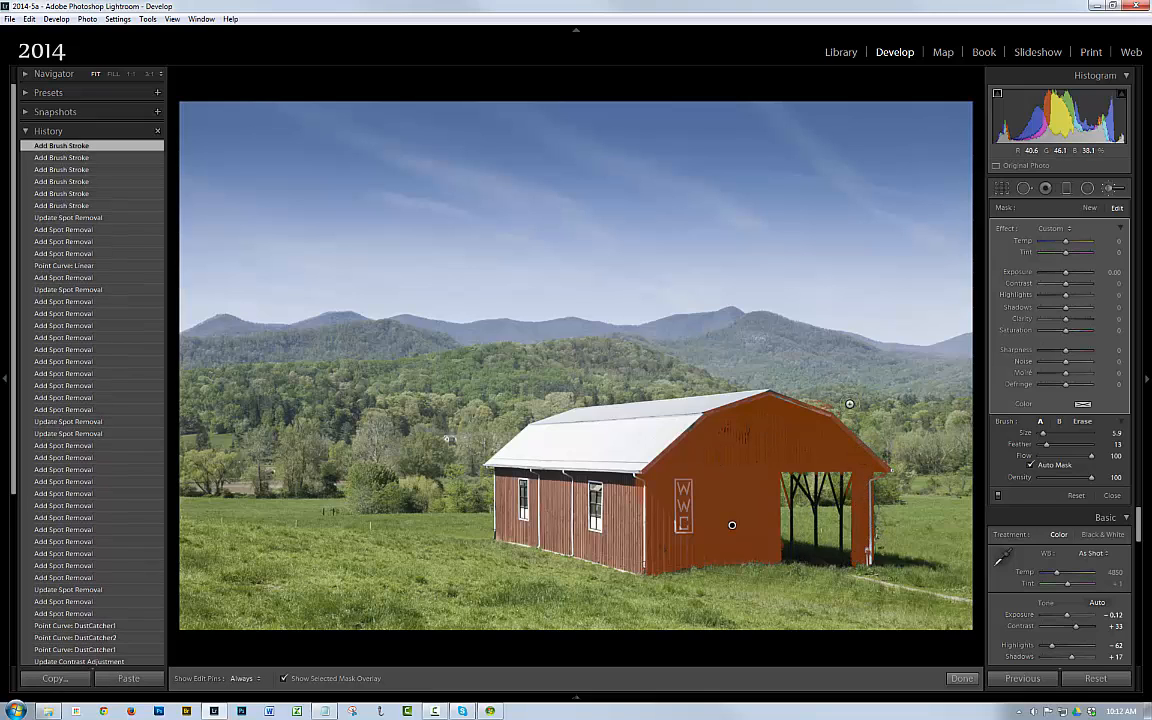
# - Erase the mask spill from the trees along the roof edge and from the white trim and sign on the front wall
pyautogui.click(1083, 422)
pyautogui.moveTo(821, 407); pyautogui.dragTo(912, 407)
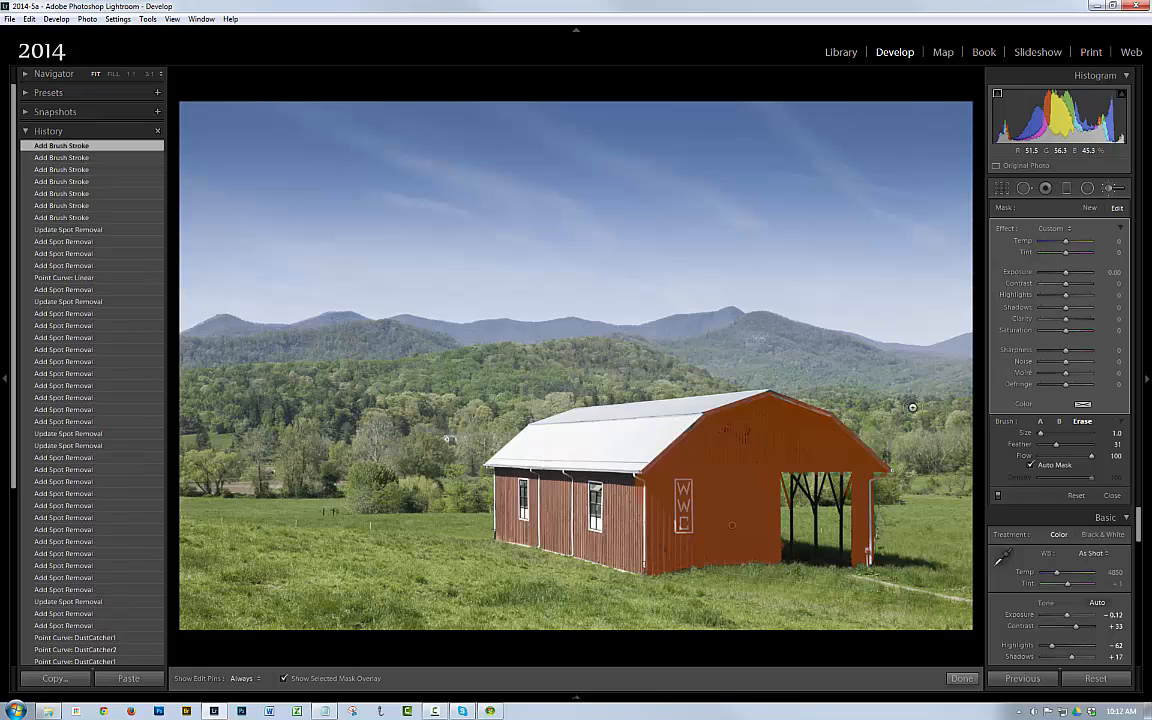
pyautogui.press('h')
pyautogui.moveTo(639, 483); pyautogui.dragTo(700, 500)
pyautogui.press('h')
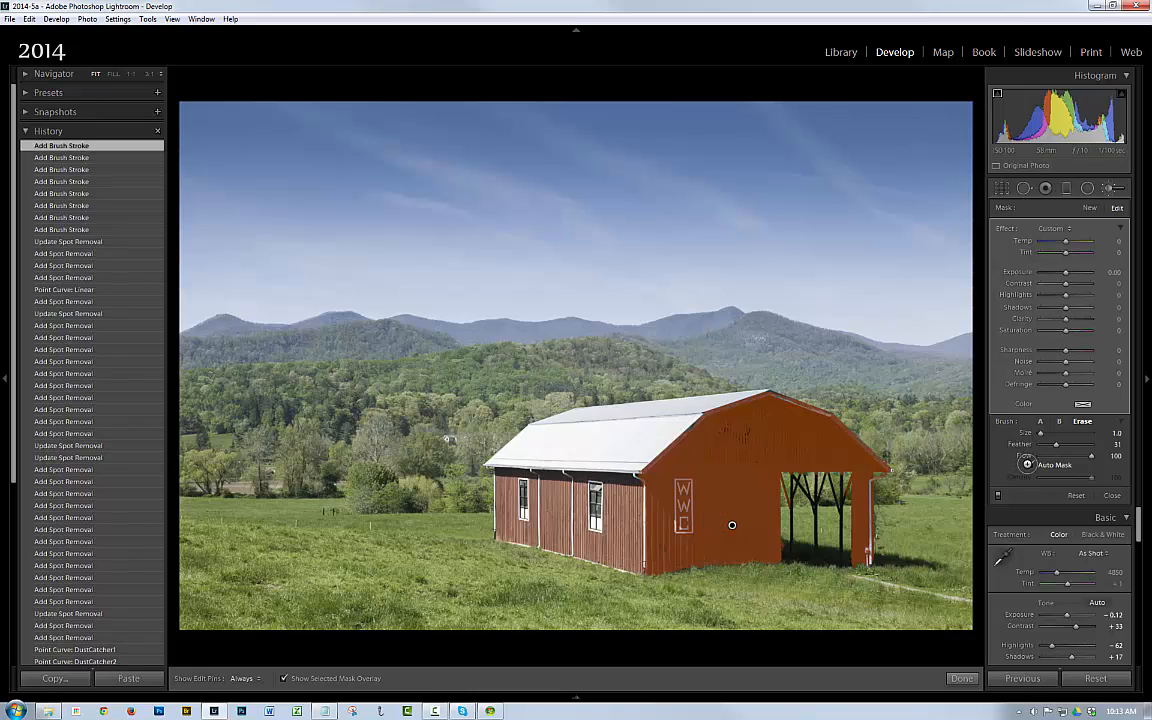
# - Erase a short strip of the gable mask without Auto Mask, repaint it, fill the remaining gaps, and hide the mask overlay
pyautogui.press('h')
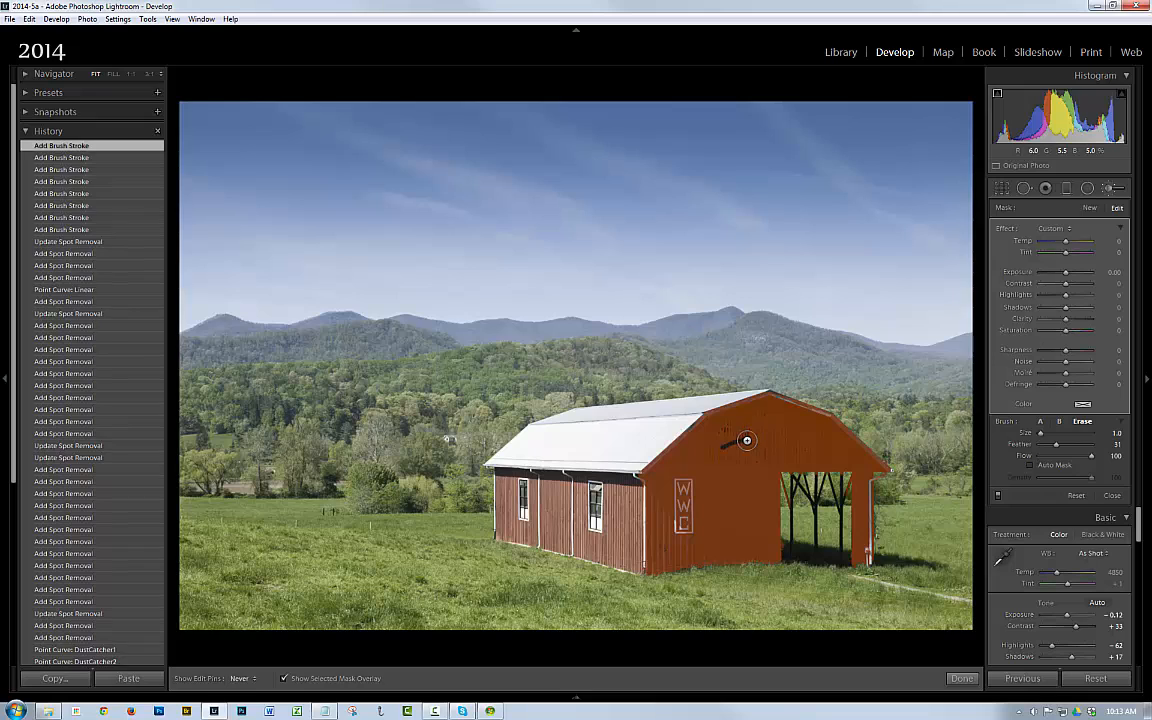
pyautogui.press('h')
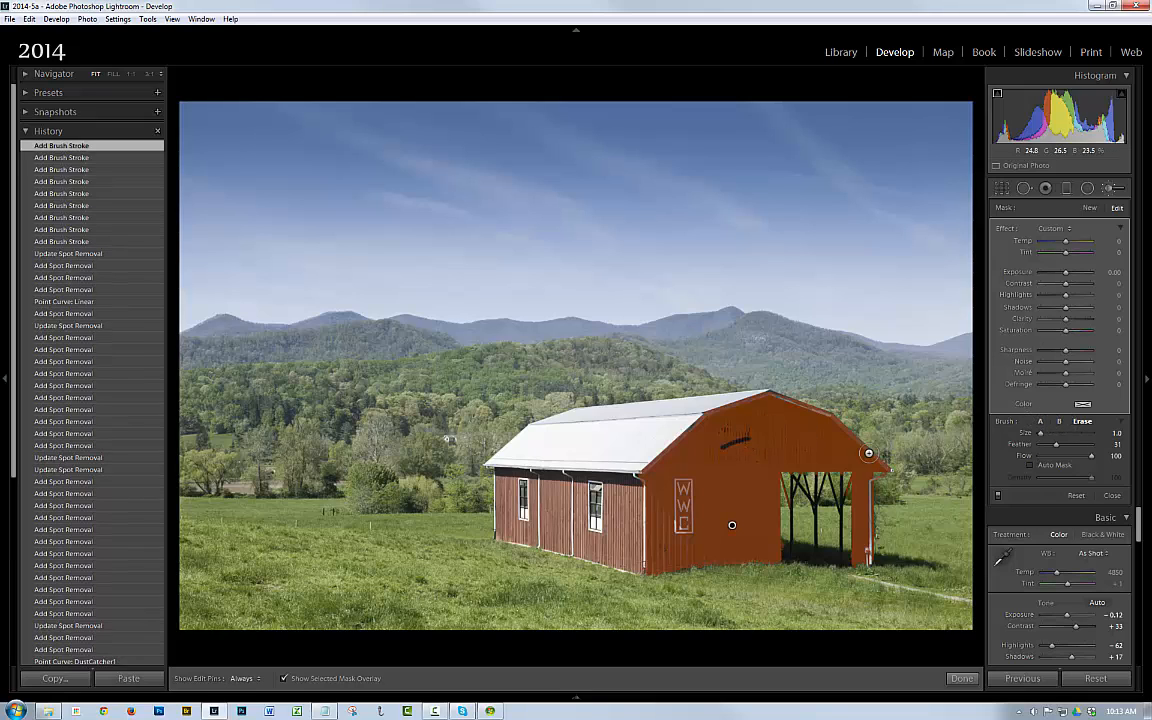
pyautogui.click(1040, 420)
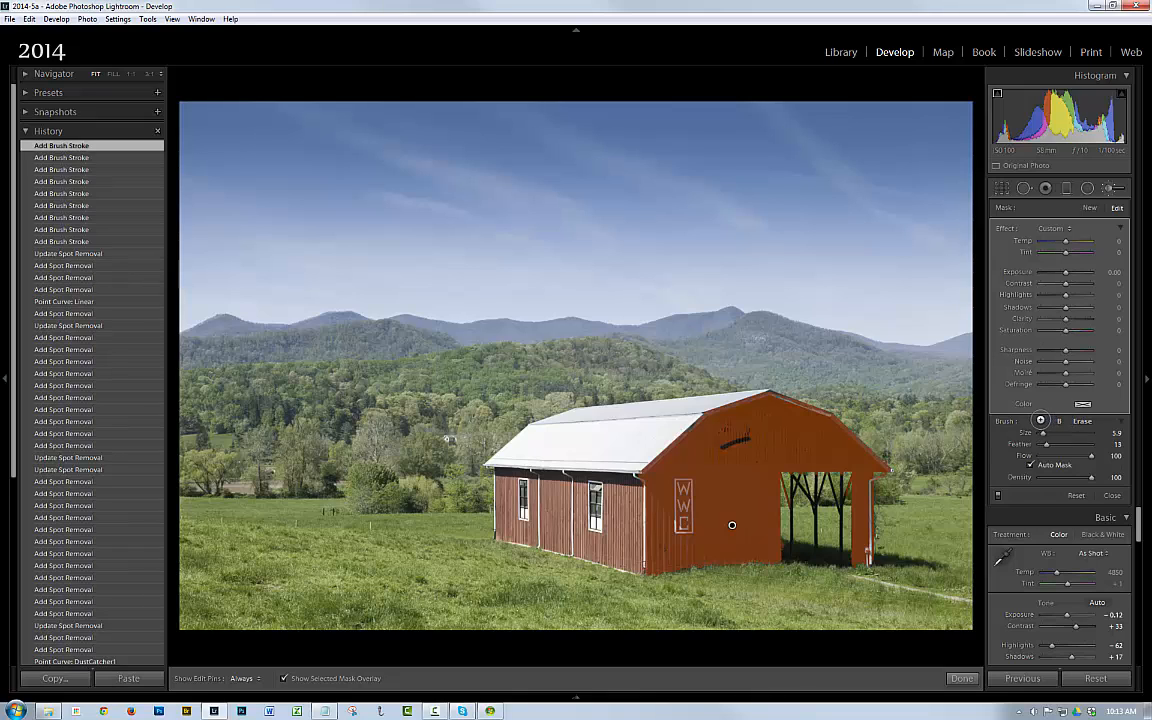
pyautogui.press('h')
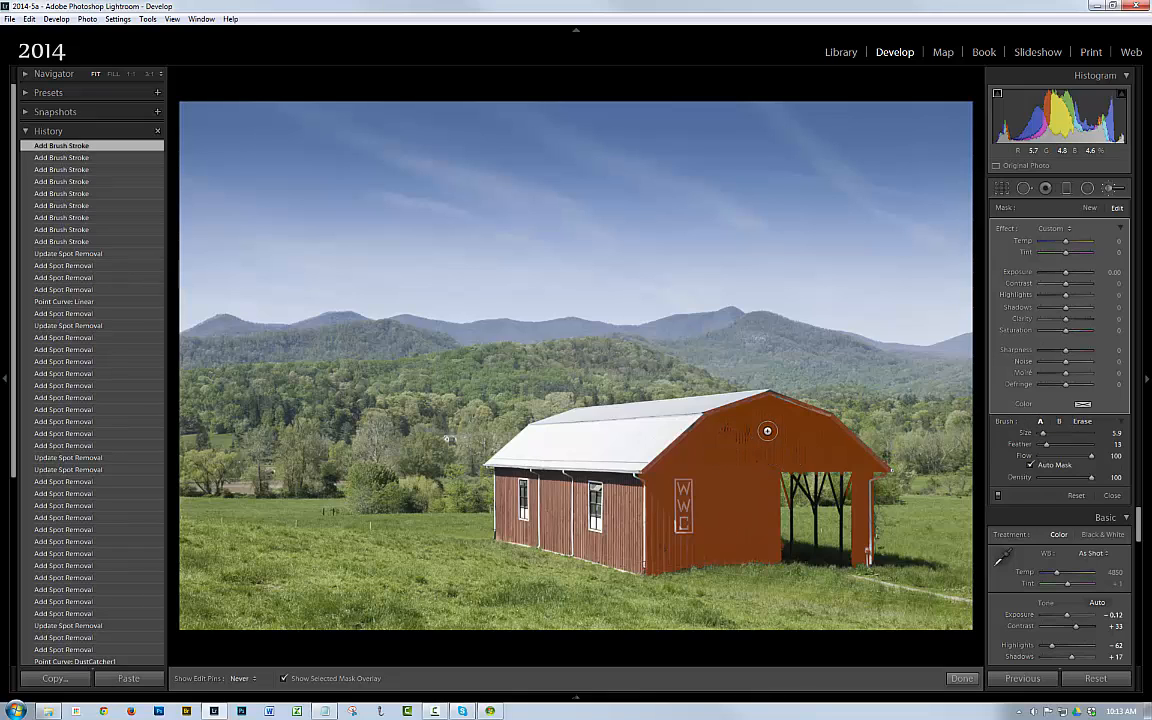
pyautogui.moveTo(768, 430); pyautogui.dragTo(776, 432)
pyautogui.click(1031, 464)
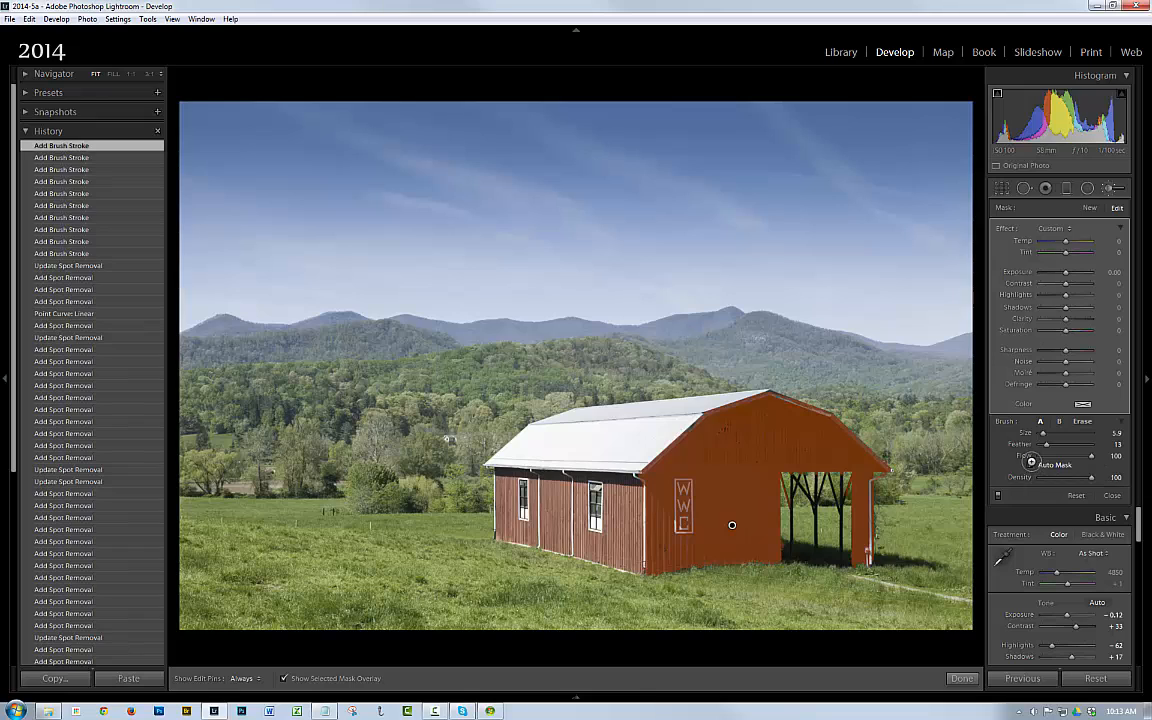
pyautogui.moveTo(756, 457)
pyautogui.mouseDown()
pyautogui.moveTo(796, 429)
pyautogui.moveTo(734, 426)
pyautogui.moveTo(698, 444)
pyautogui.moveTo(726, 437)
pyautogui.moveTo(691, 472)
pyautogui.moveTo(680, 539)
pyautogui.moveTo(751, 431)
pyautogui.mouseUp()
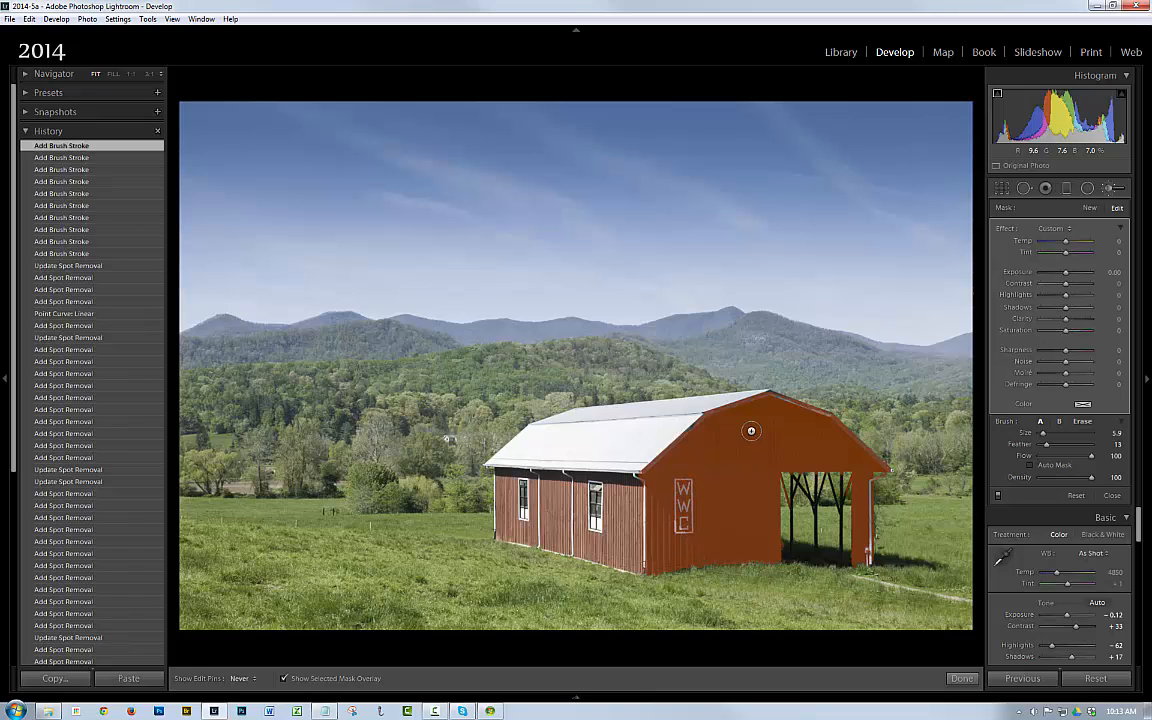
pyautogui.click(738, 483)
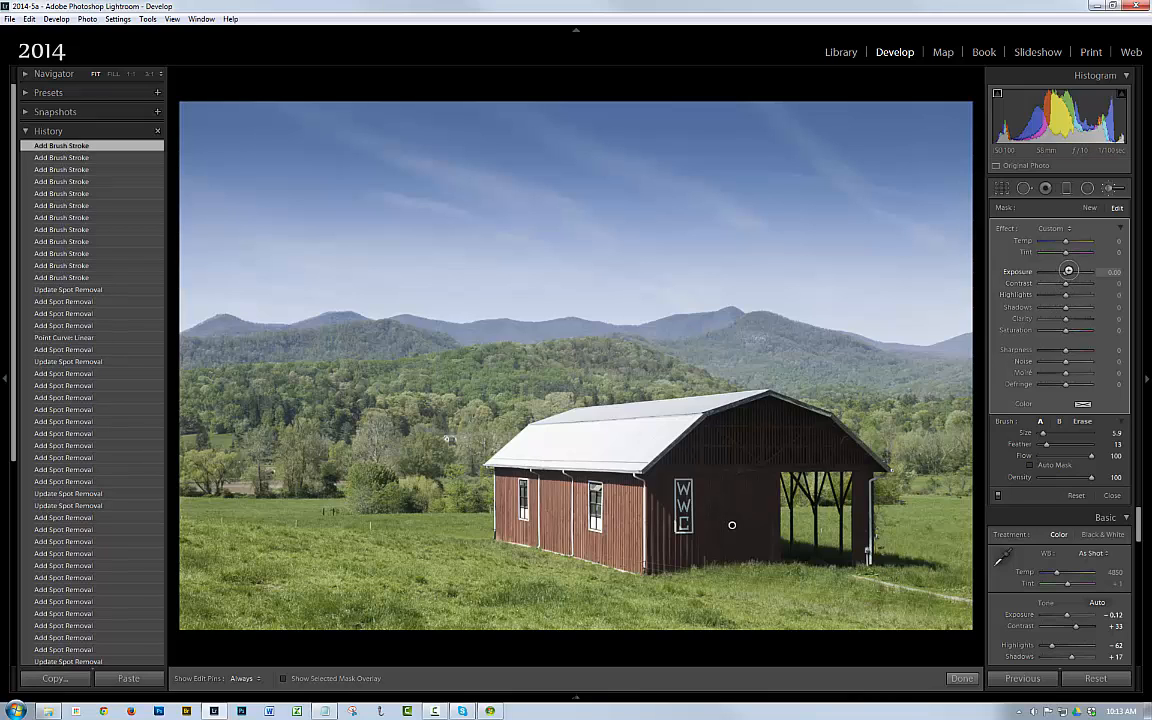
# - Set the barn front mask's exposure to 0.95 and contrast to 21
pyautogui.moveTo(1069, 271); pyautogui.dragTo(1071, 285)
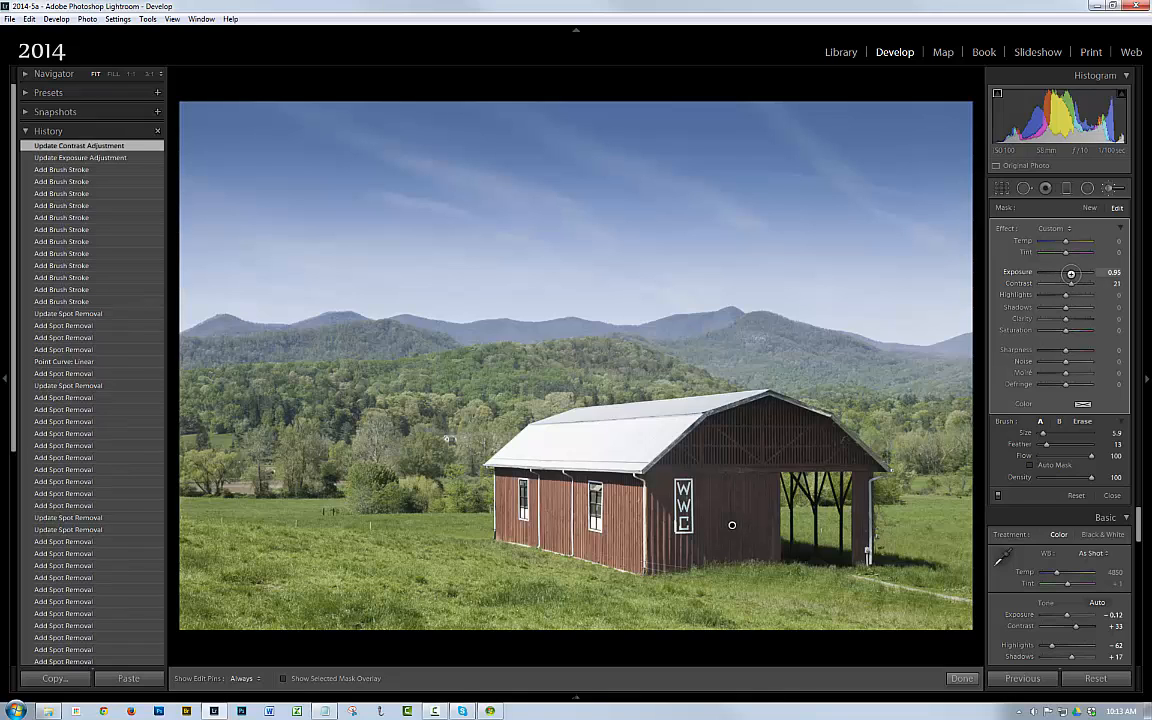
pyautogui.moveTo(1071, 272); pyautogui.dragTo(1071, 272)
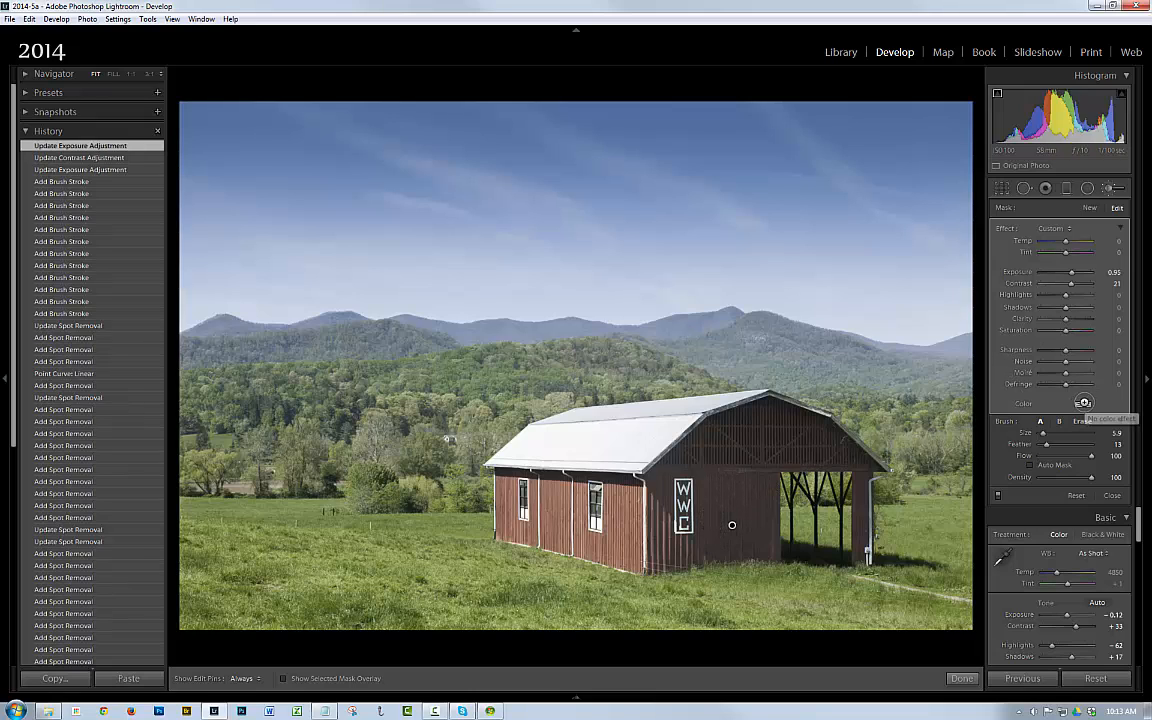
# - Try red, green and magenta tints on the barn front mask, settle on pale red with hue 5 and saturation 23%, and close the colour picker
pyautogui.click(1082, 403)
pyautogui.click(849, 447)
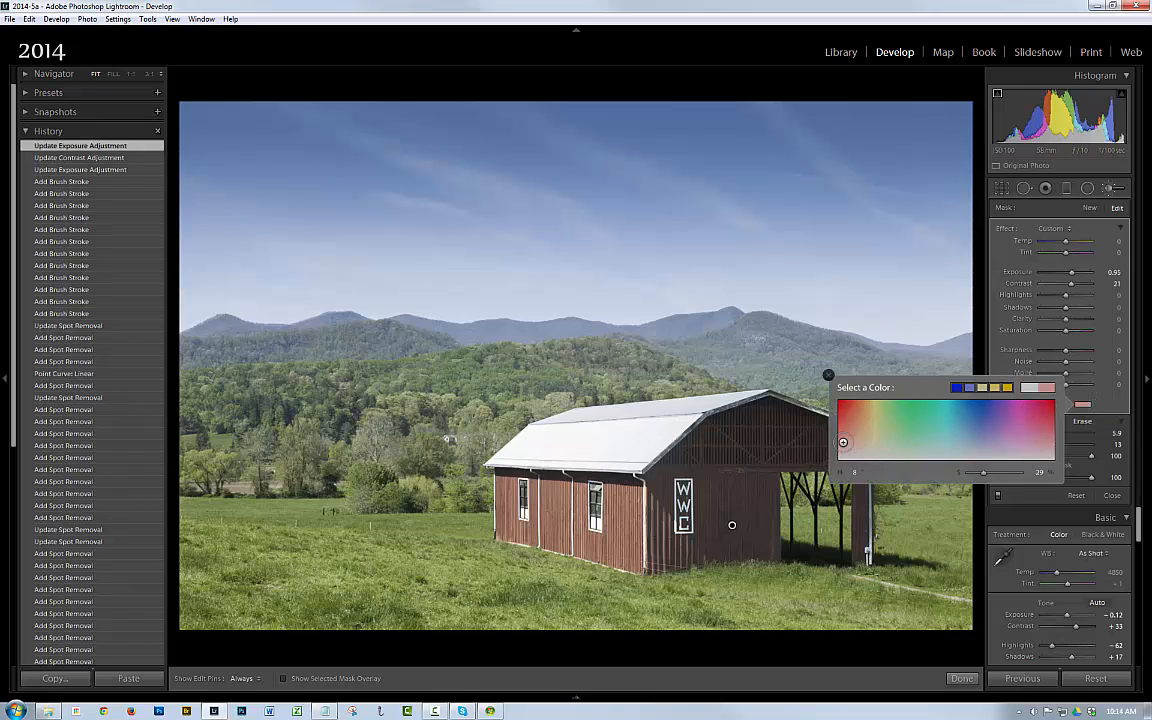
pyautogui.moveTo(843, 442); pyautogui.dragTo(841, 443)
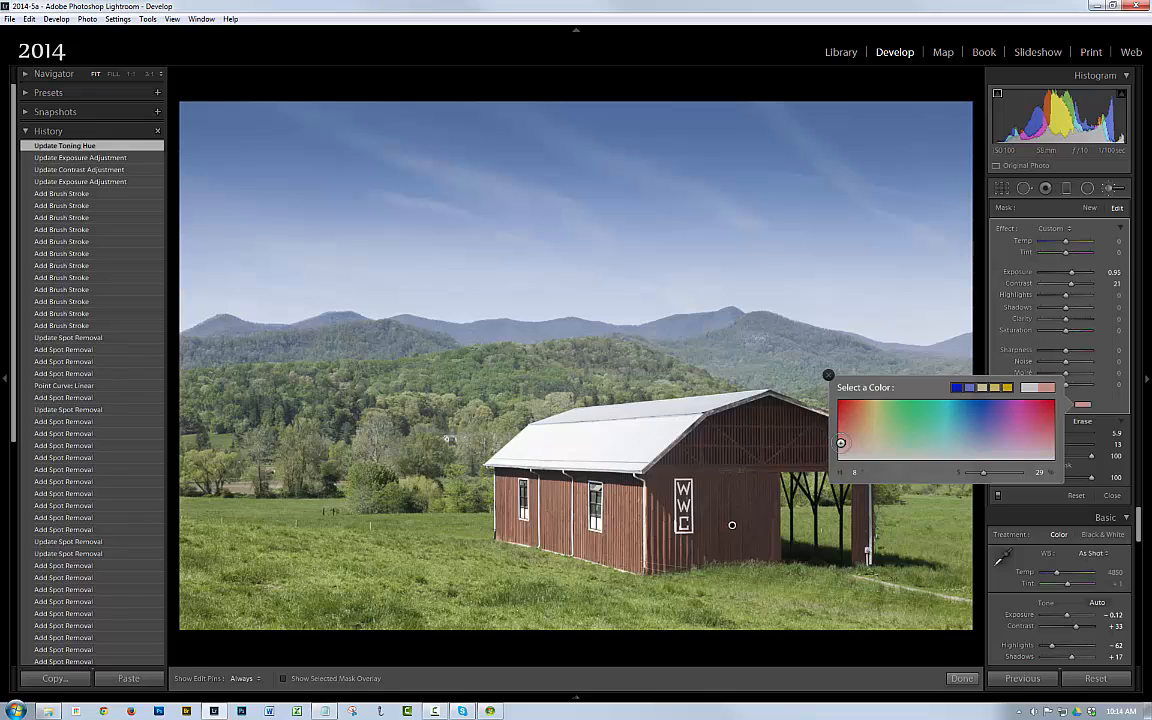
pyautogui.click(922, 421)
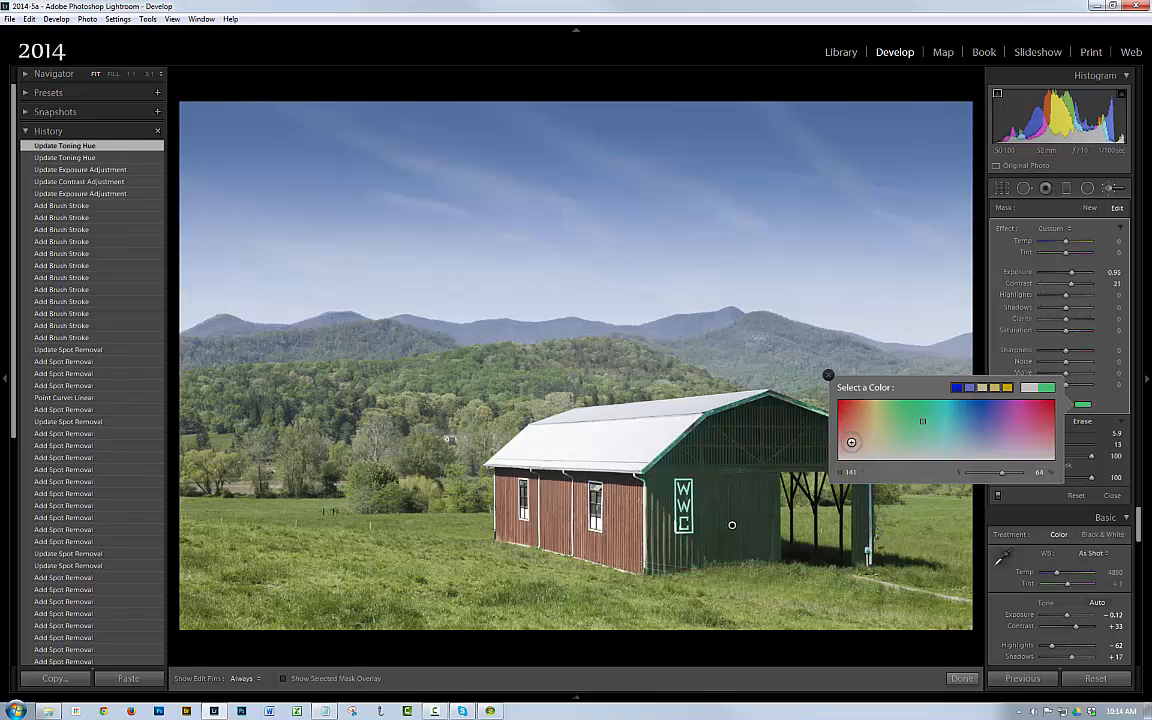
pyautogui.click(1023, 414)
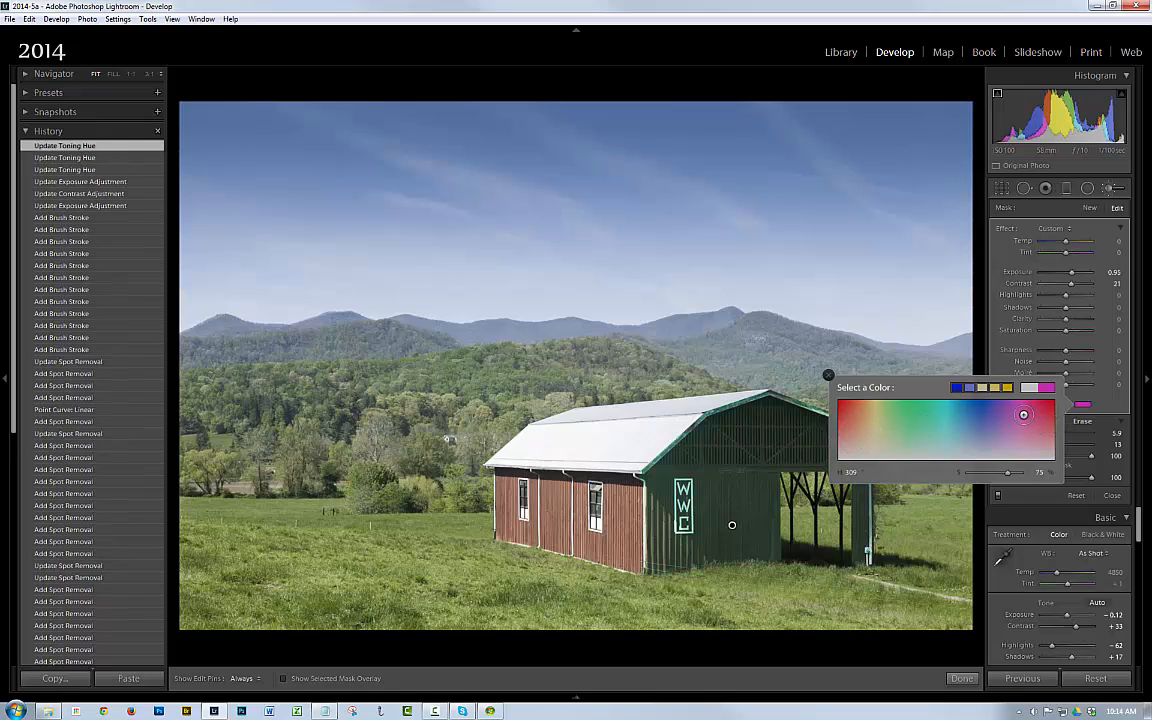
pyautogui.click(843, 440)
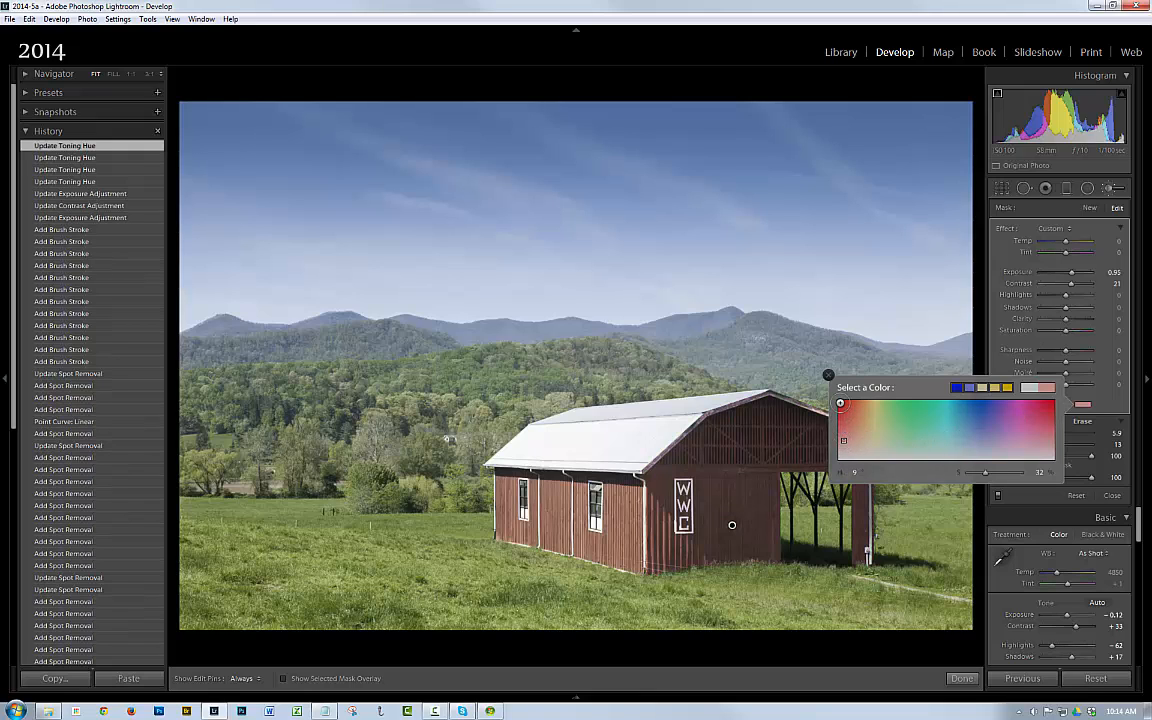
pyautogui.moveTo(843, 440)
pyautogui.mouseDown()
pyautogui.moveTo(840, 403)
pyautogui.moveTo(843, 446)
pyautogui.mouseUp()
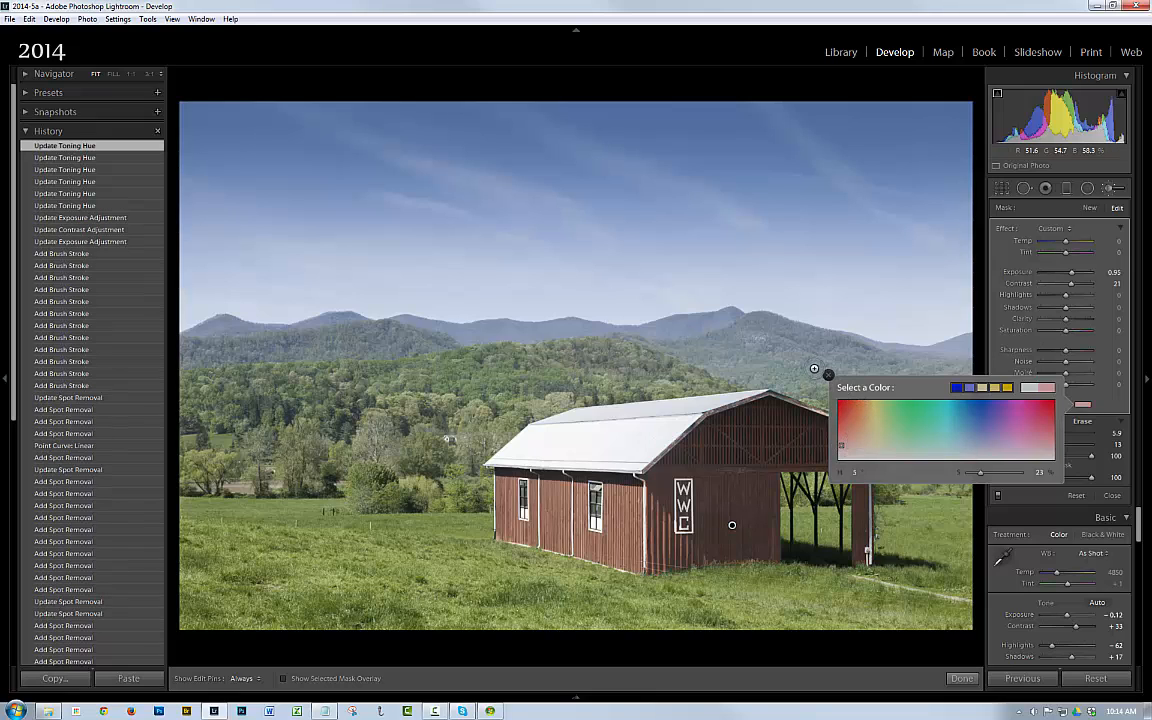
pyautogui.click(828, 375)
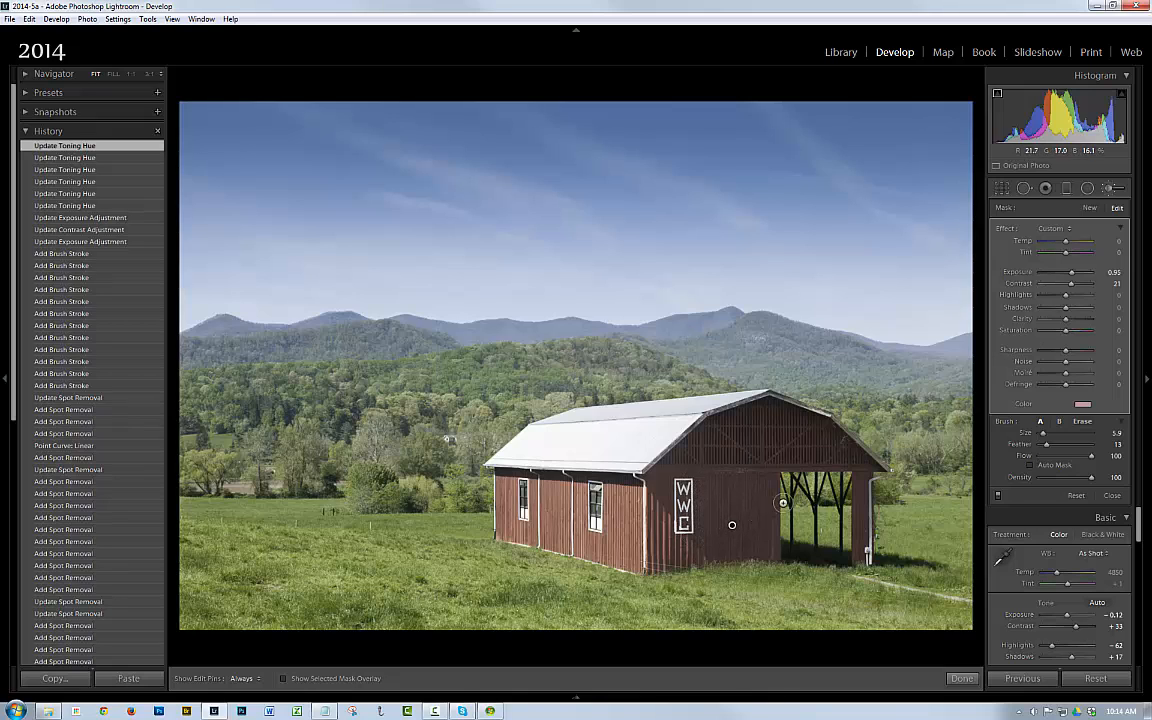
# - Erase the barn front mask's spill along the gable's roof edge, close the brush, and compare the photo before and after
pyautogui.click(1108, 190)
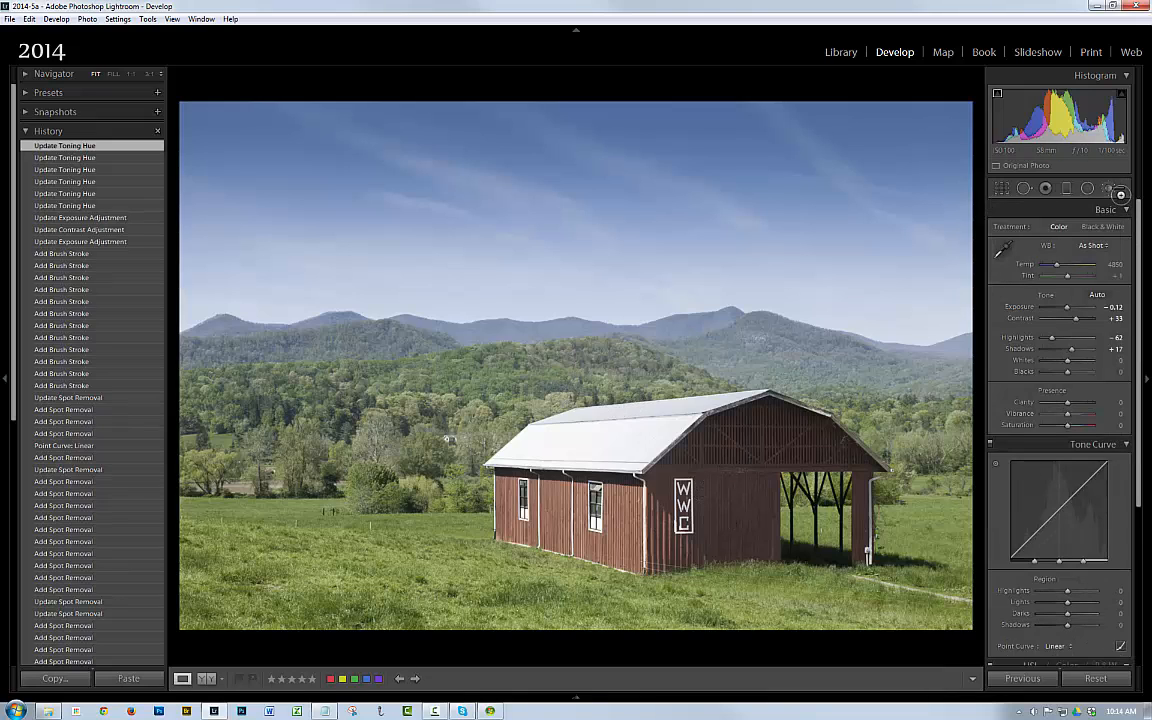
pyautogui.click(1113, 187)
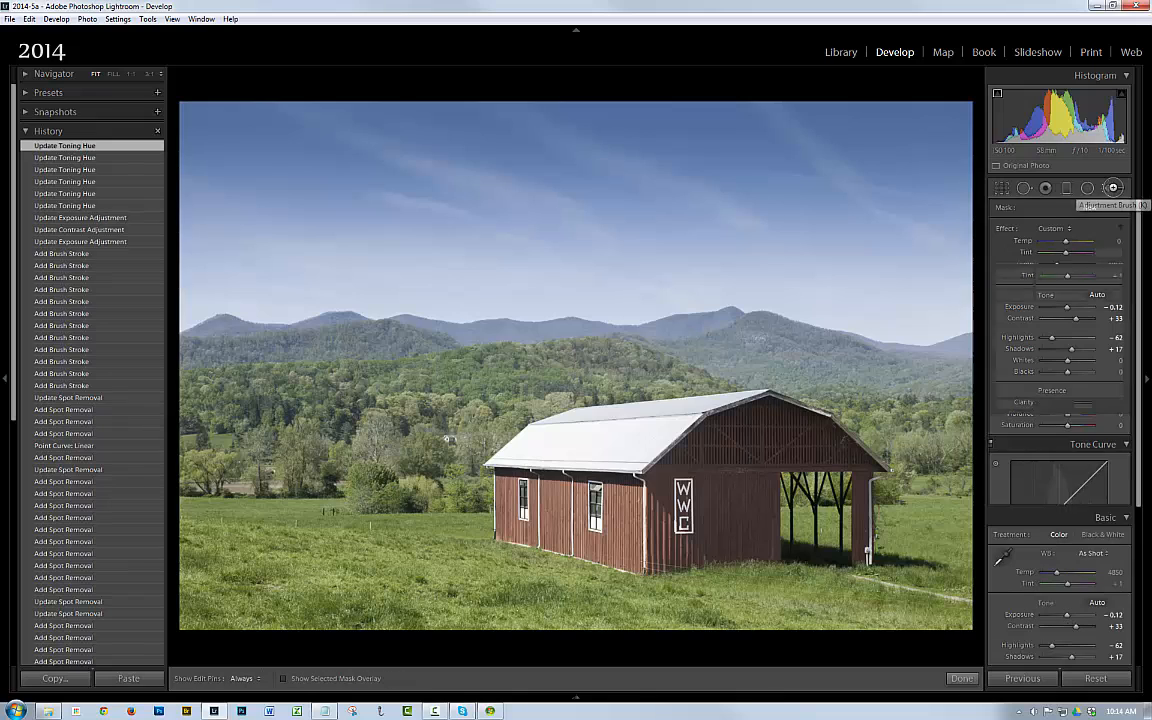
pyautogui.click(731, 524)
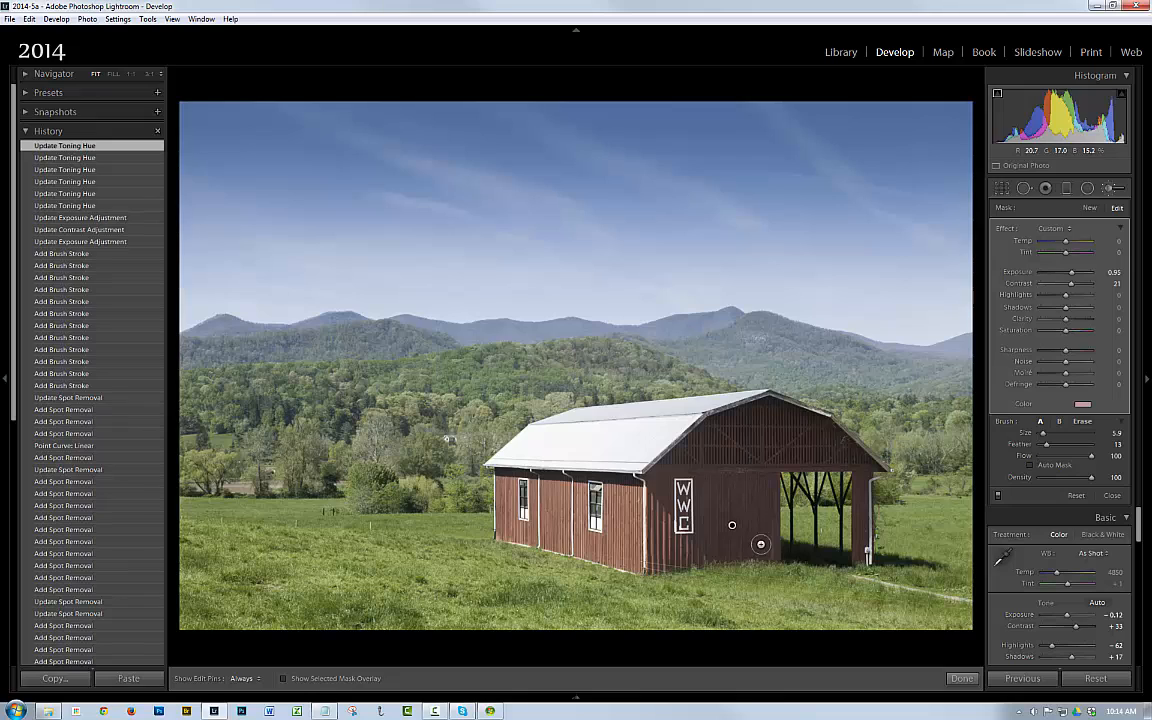
pyautogui.moveTo(733, 524)
pyautogui.click(1082, 421)
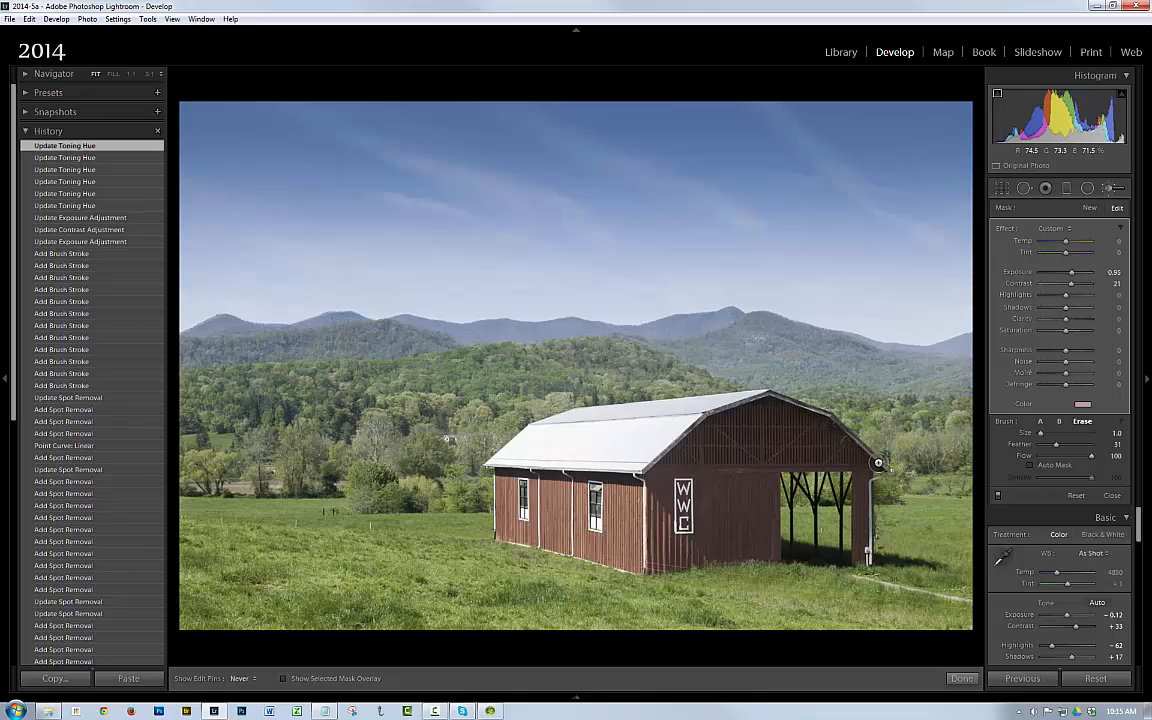
pyautogui.moveTo(900, 476); pyautogui.dragTo(806, 421)
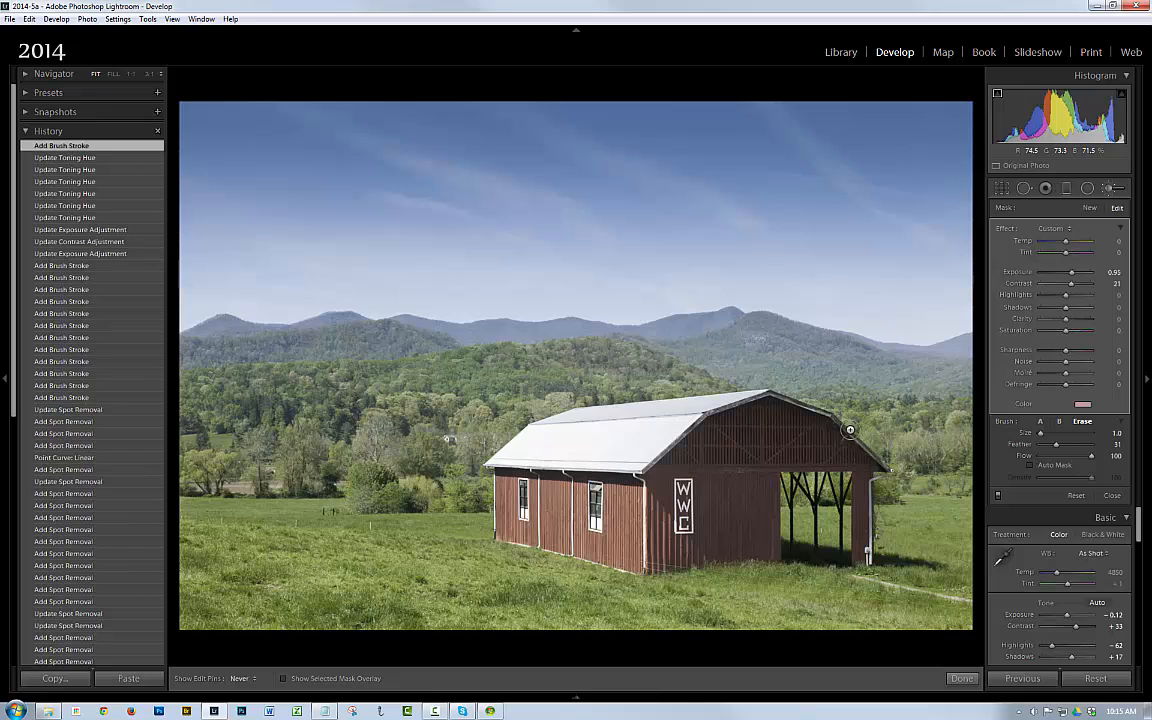
pyautogui.moveTo(897, 471)
pyautogui.mouseDown()
pyautogui.moveTo(830, 427)
pyautogui.moveTo(756, 409)
pyautogui.moveTo(764, 393)
pyautogui.moveTo(705, 411)
pyautogui.mouseUp()
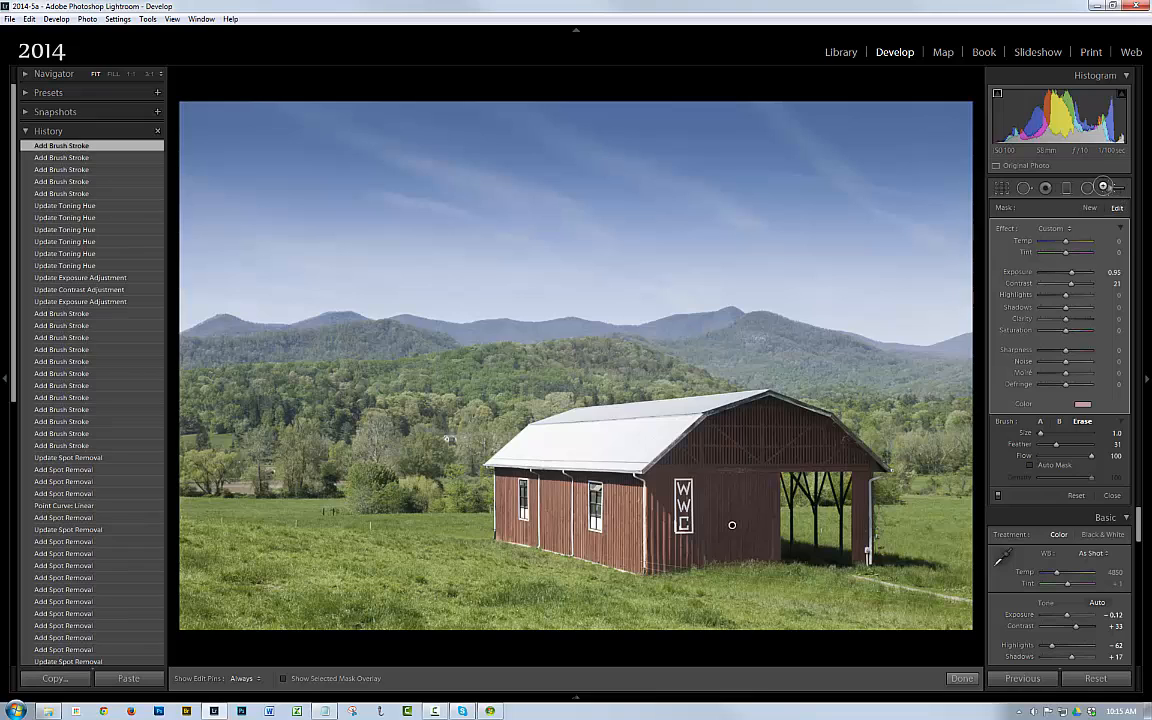
pyautogui.click(1109, 189)
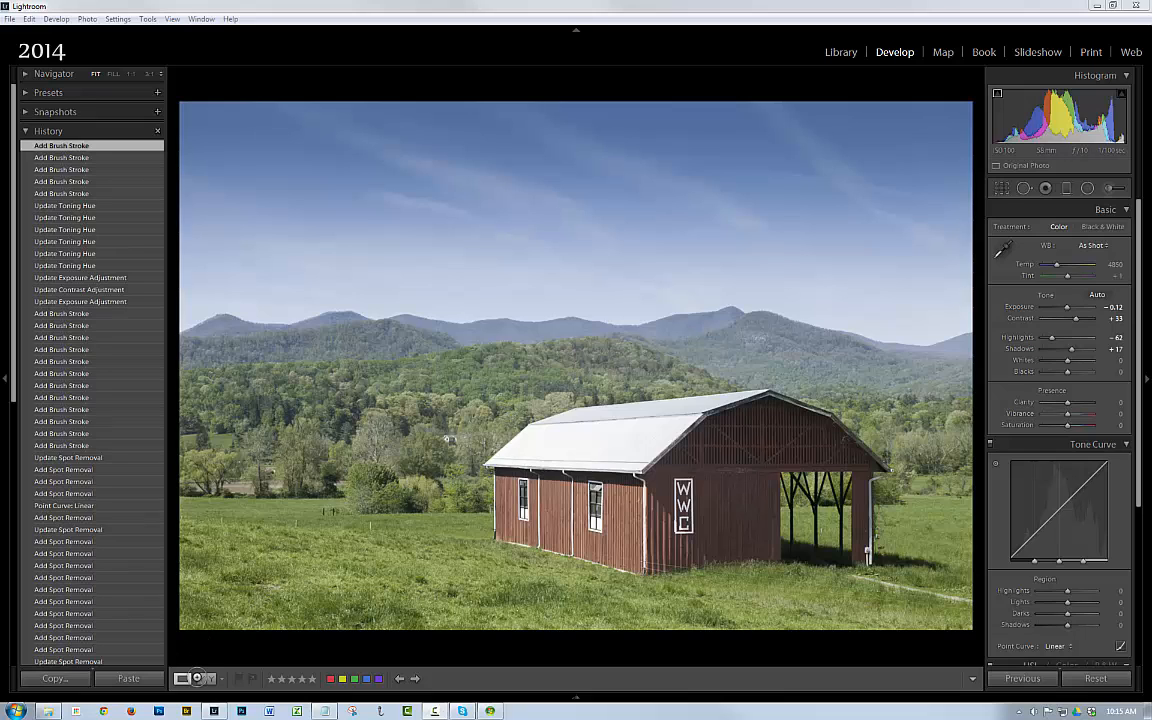
pyautogui.click(206, 678)
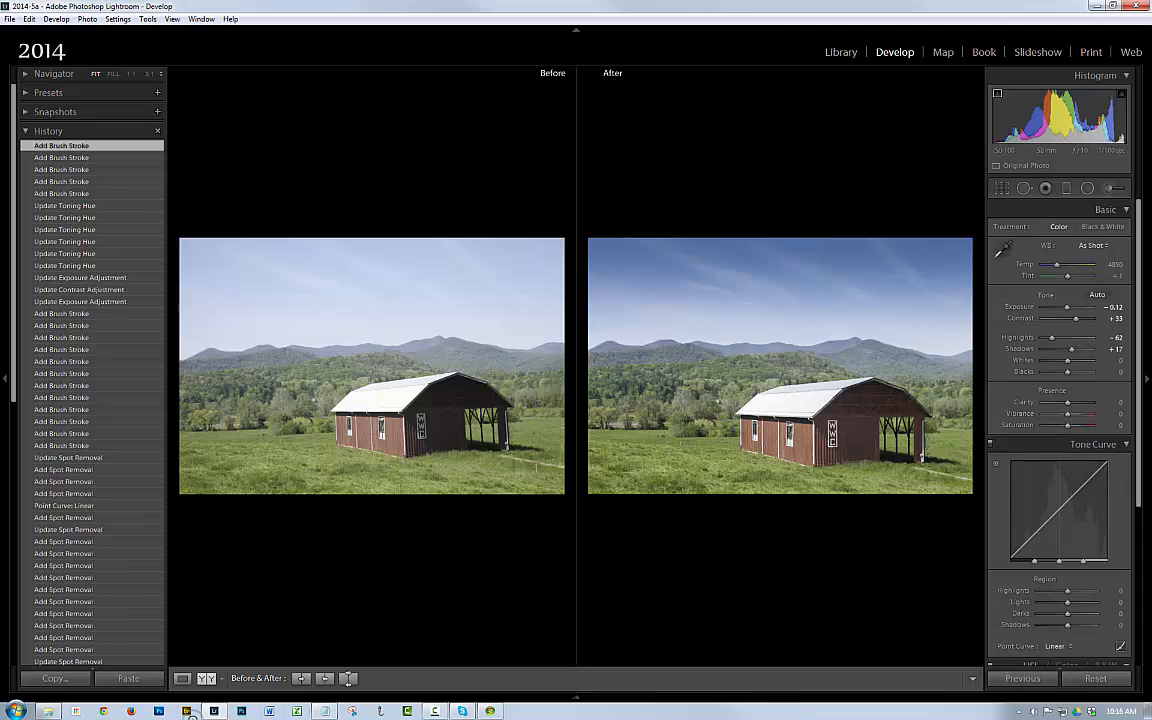
pyautogui.press('y')
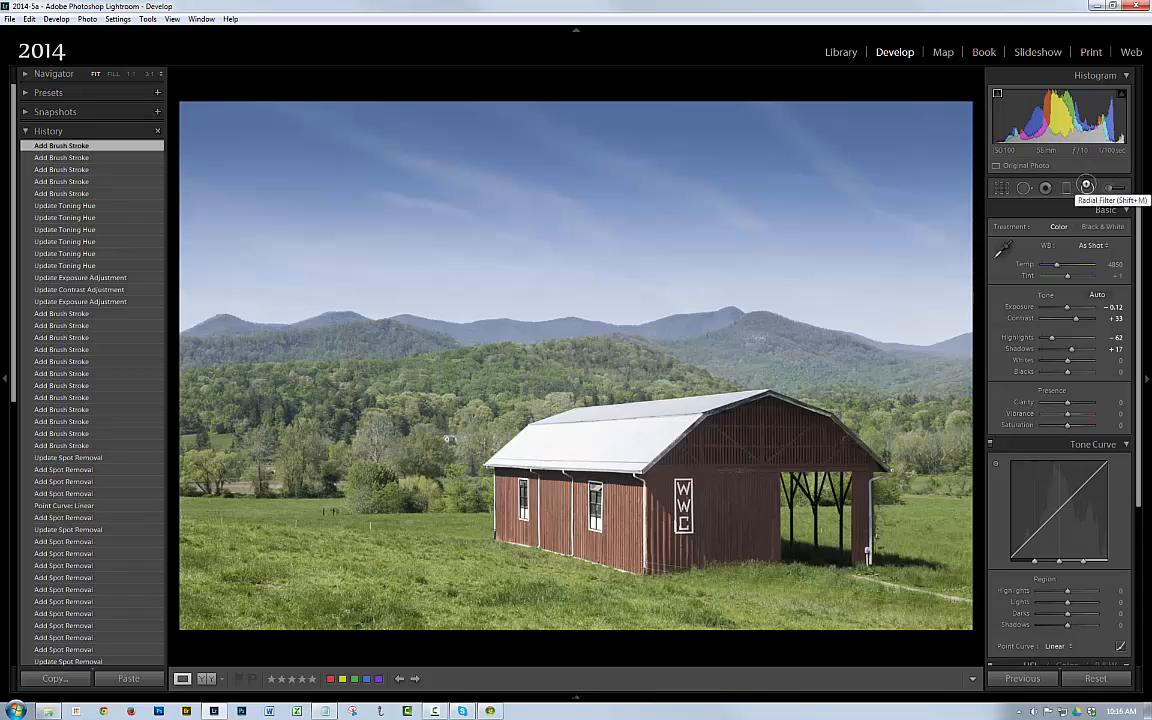
# - Add a radial filter, centre it on the barn, and resize its ellipse to closely surround the whole building
pyautogui.click(1086, 186)
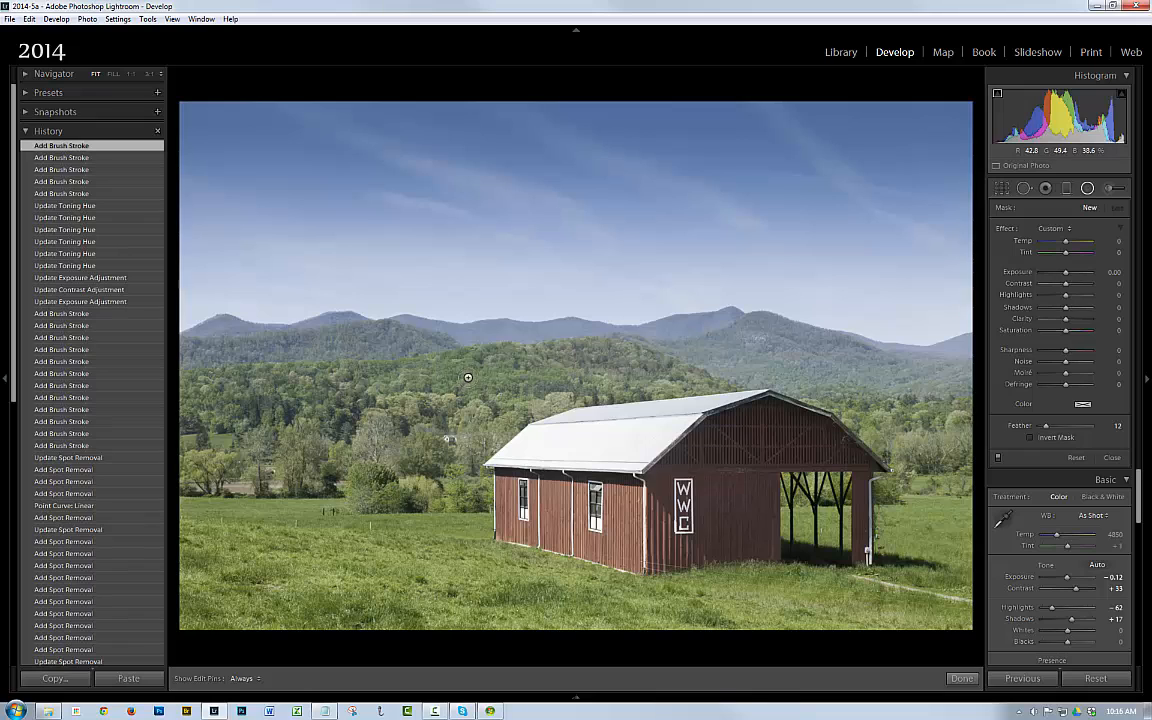
pyautogui.moveTo(466, 375)
pyautogui.mouseDown()
pyautogui.moveTo(695, 492)
pyautogui.moveTo(674, 460)
pyautogui.moveTo(634, 456)
pyautogui.moveTo(701, 507)
pyautogui.mouseUp()
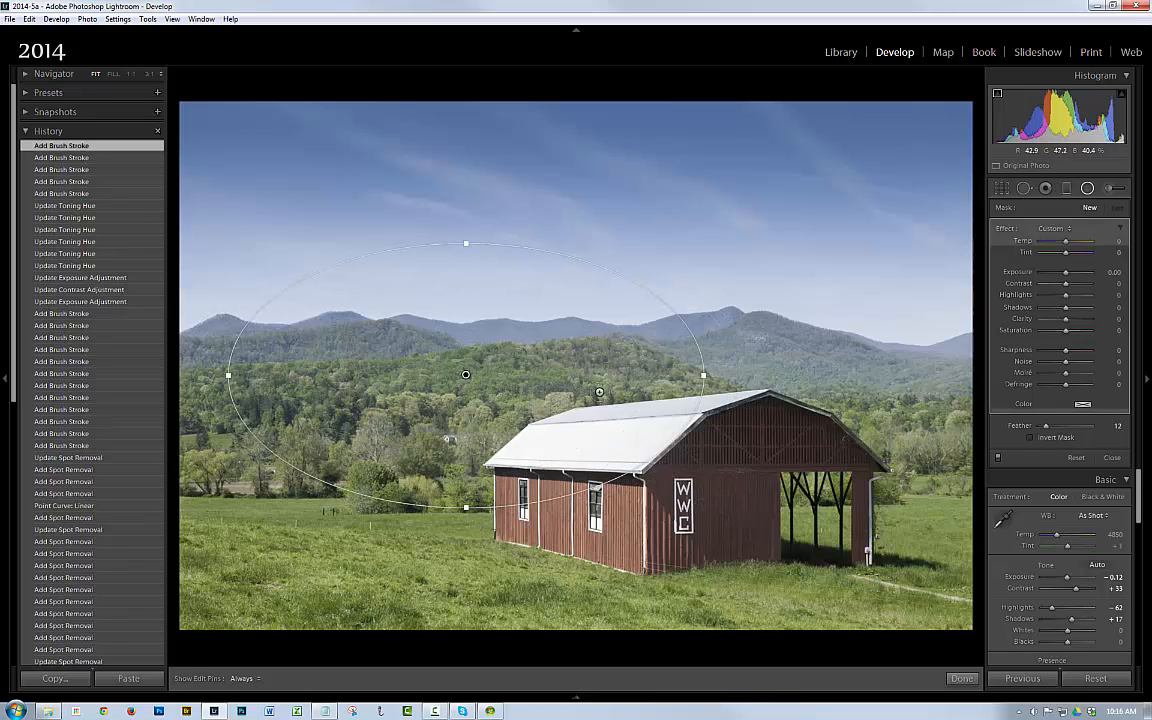
pyautogui.moveTo(466, 375); pyautogui.dragTo(704, 457)
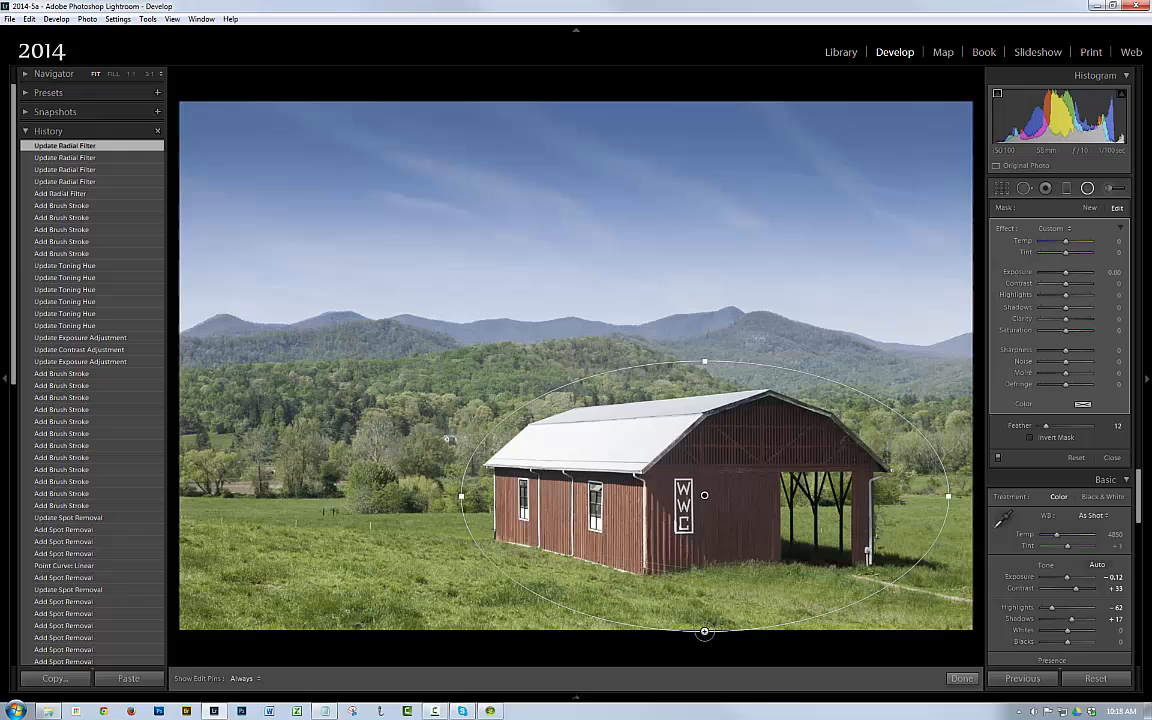
pyautogui.moveTo(704, 631); pyautogui.dragTo(699, 589)
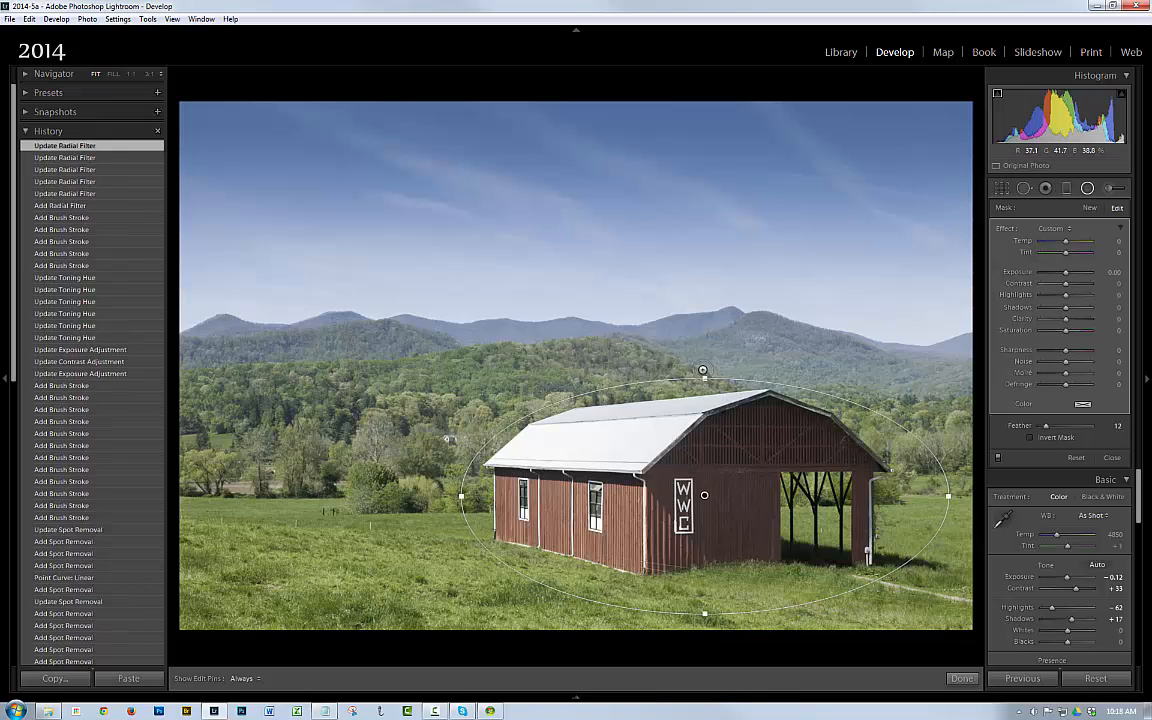
pyautogui.moveTo(702, 370); pyautogui.dragTo(704, 371)
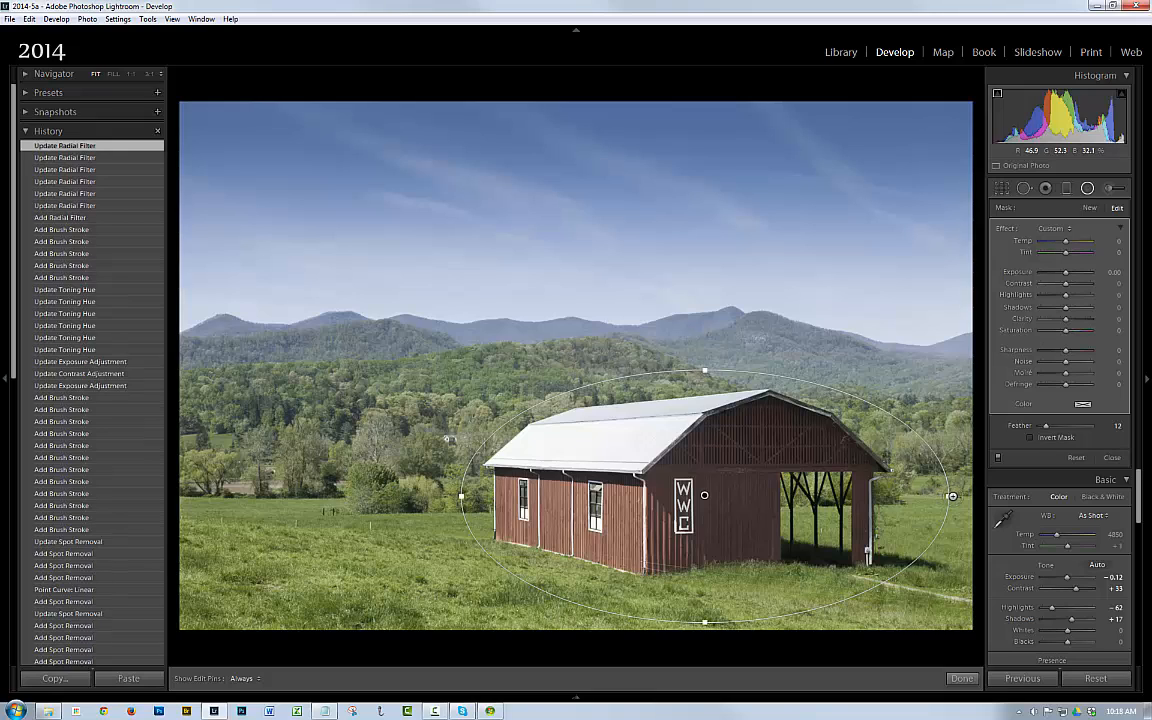
pyautogui.moveTo(940, 496); pyautogui.dragTo(932, 496)
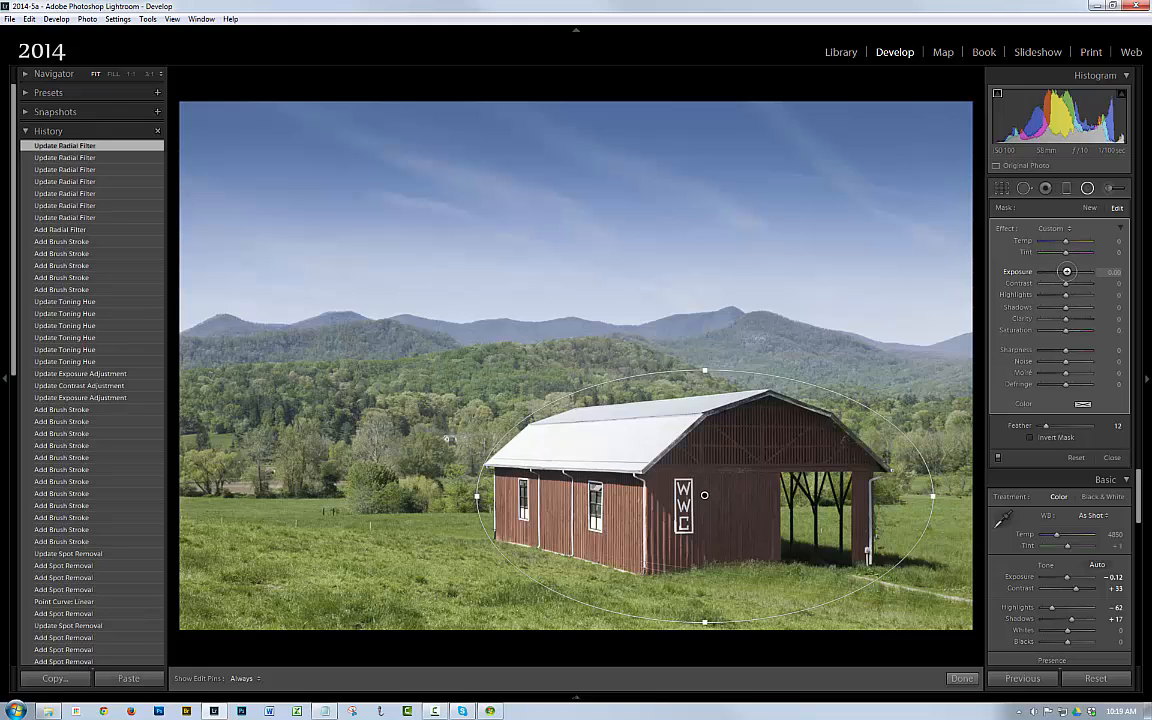
# - Set the radial filter's exposure to -0.57 and feather to 58, close it, and compare the photo before and after
pyautogui.moveTo(1065, 272); pyautogui.dragTo(1061, 275)
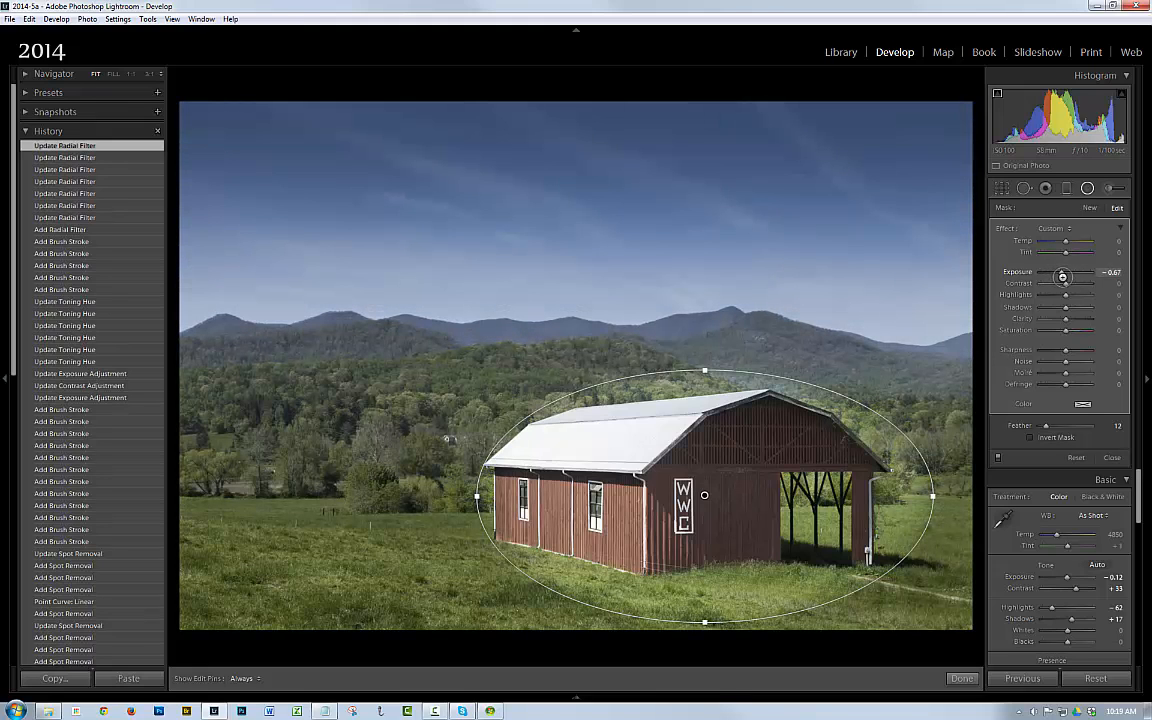
pyautogui.moveTo(1063, 277); pyautogui.dragTo(1063, 277)
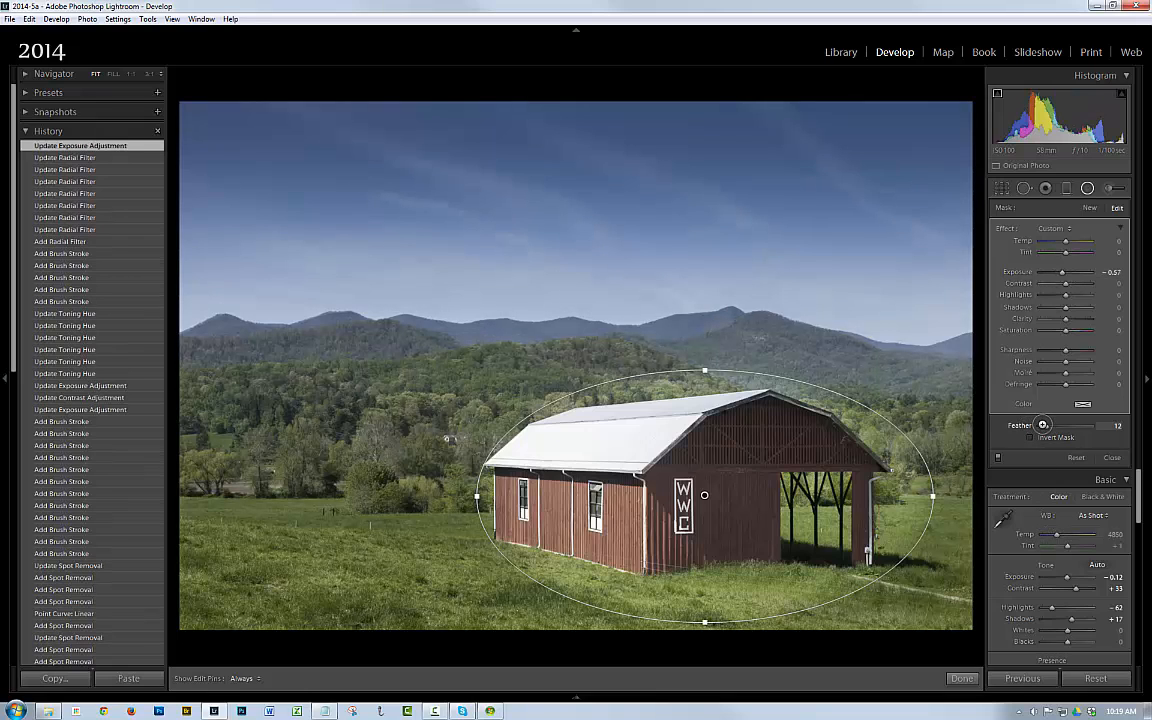
pyautogui.moveTo(1043, 425); pyautogui.dragTo(1065, 427)
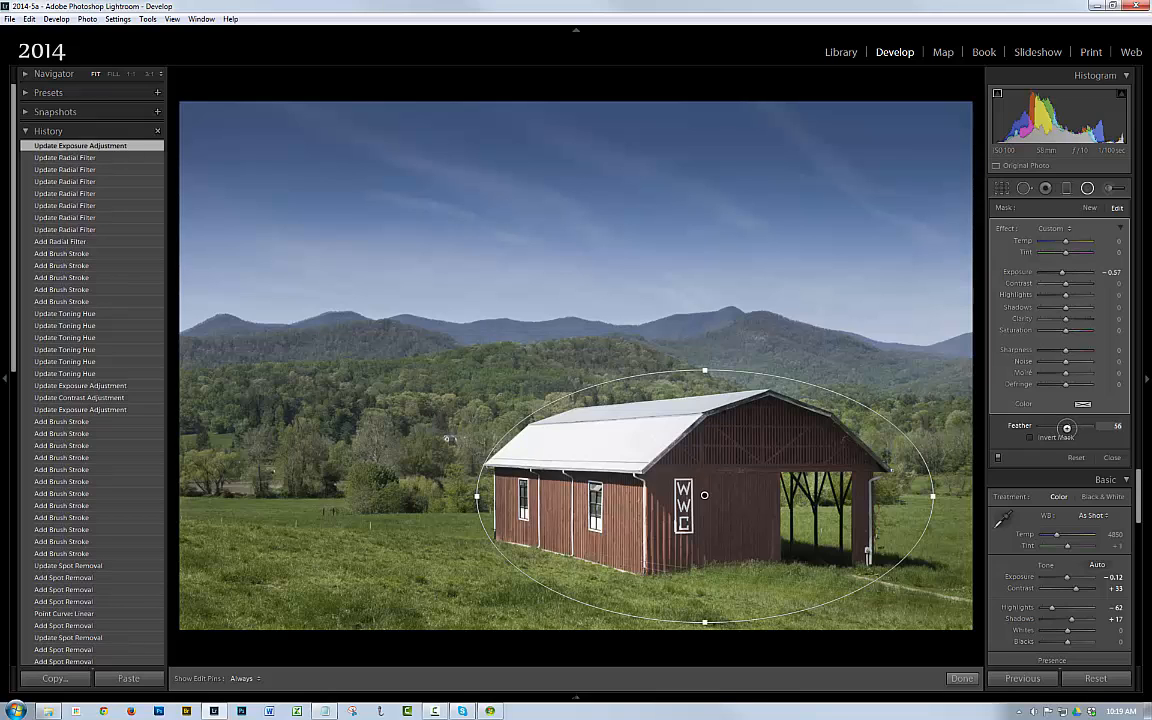
pyautogui.moveTo(1068, 428); pyautogui.dragTo(1068, 428)
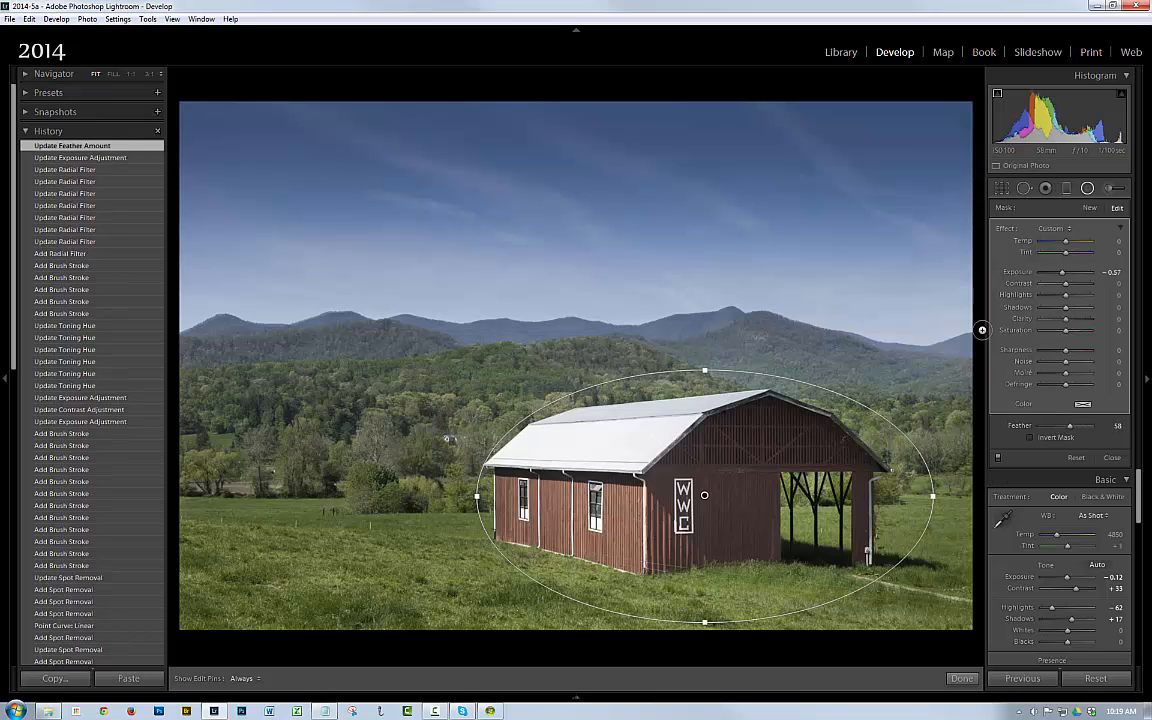
pyautogui.click(1087, 188)
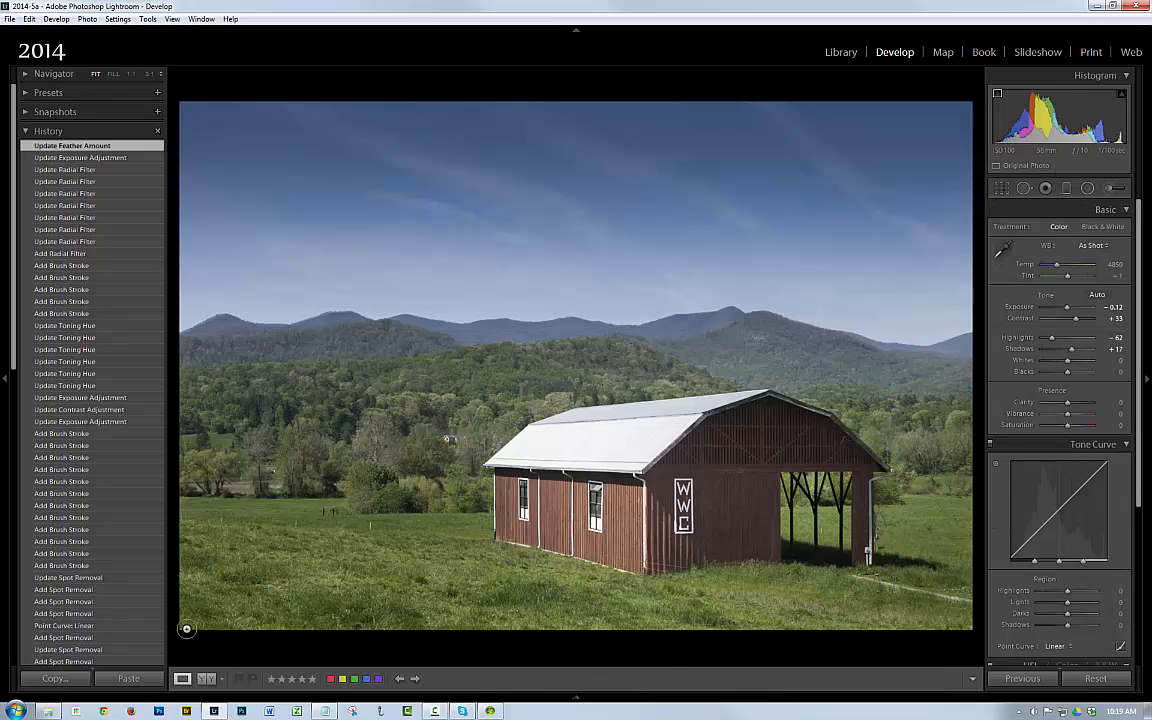
pyautogui.click(206, 678)
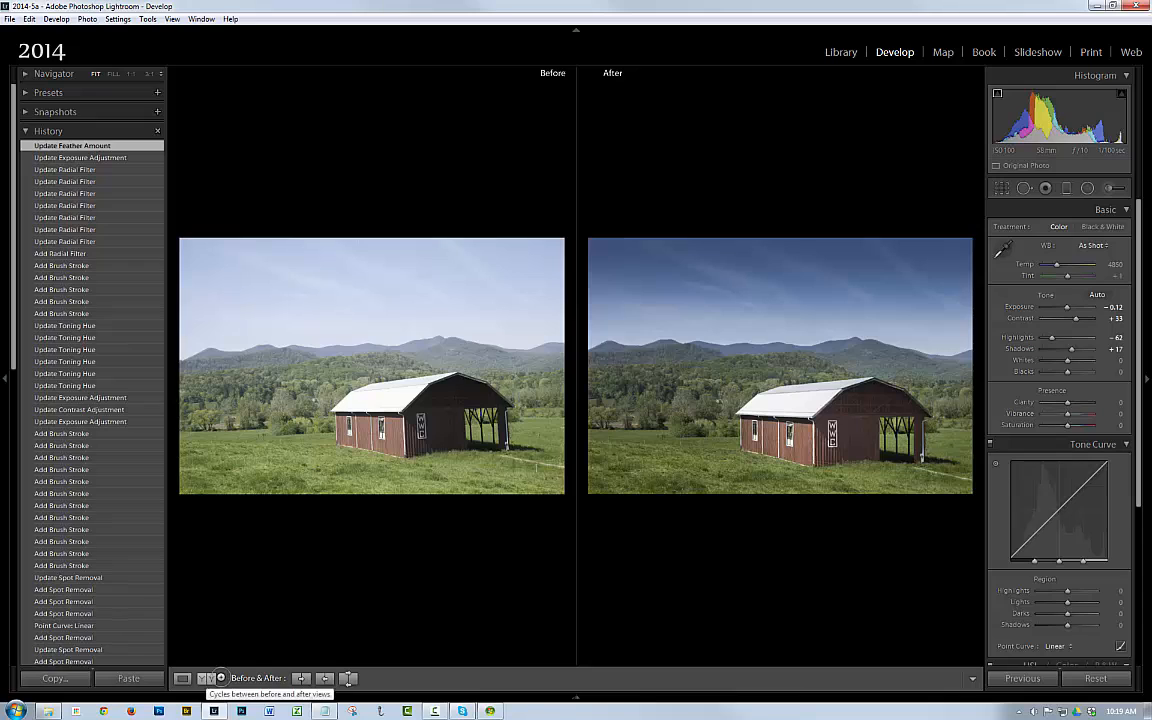